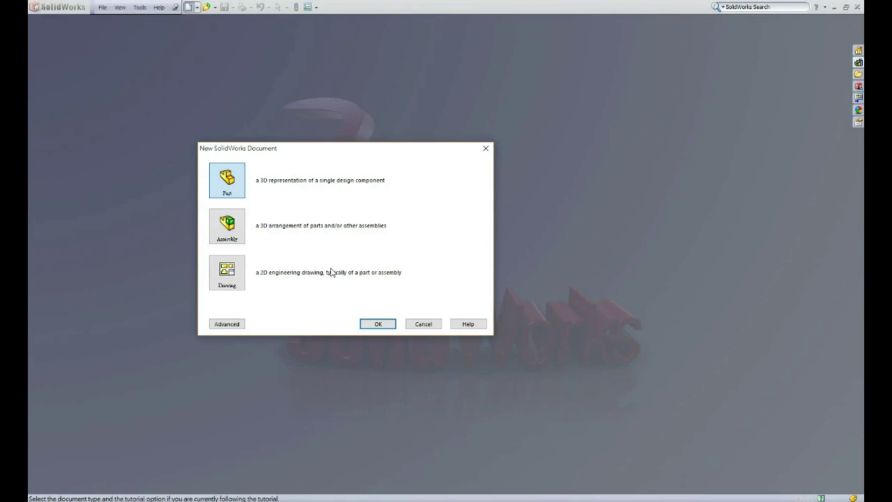
Create a new part saved as 'Machine Screw, Pan Head (adjustable to any diameter and length)' and start a sketch on Right Plane
click(380, 323)
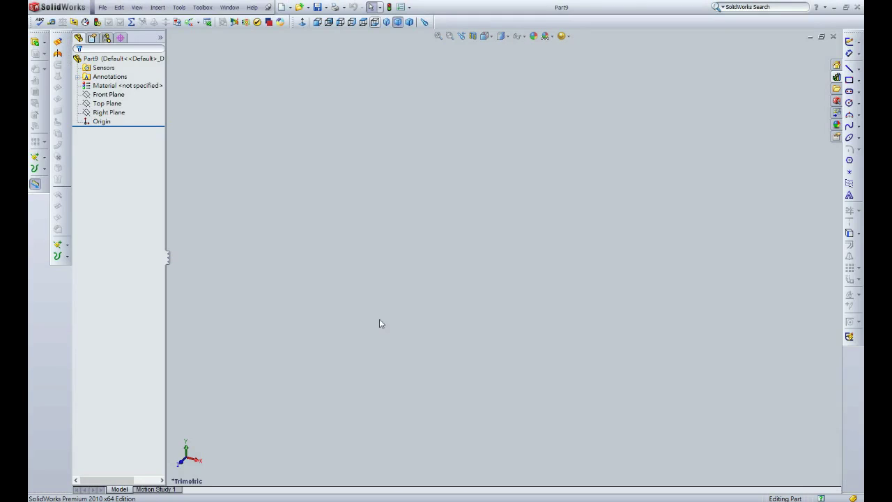
key(ctrl+s)
text(Machine Screw, Pan Head (adjustable to any diameter and length))
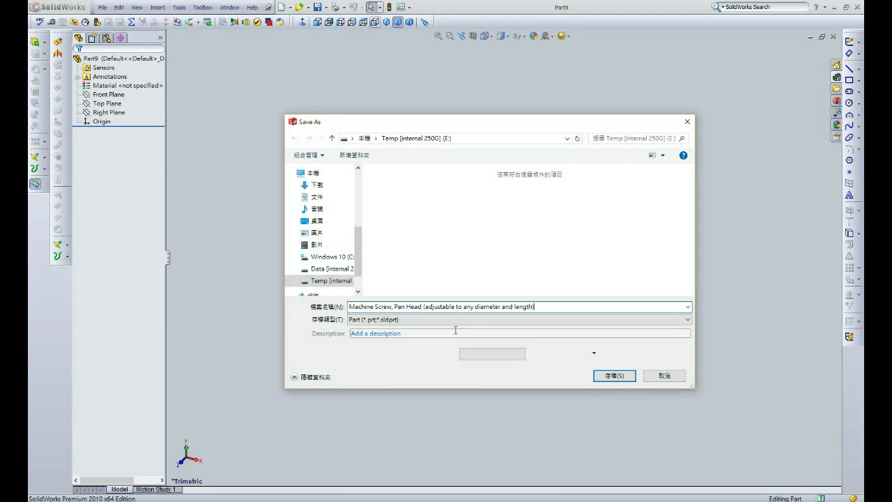
click(611, 382)
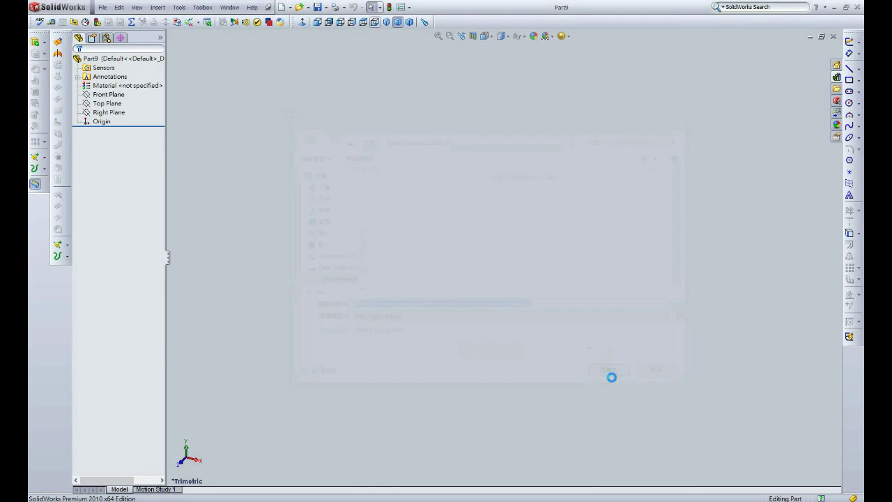
click(112, 113)
click(850, 69)
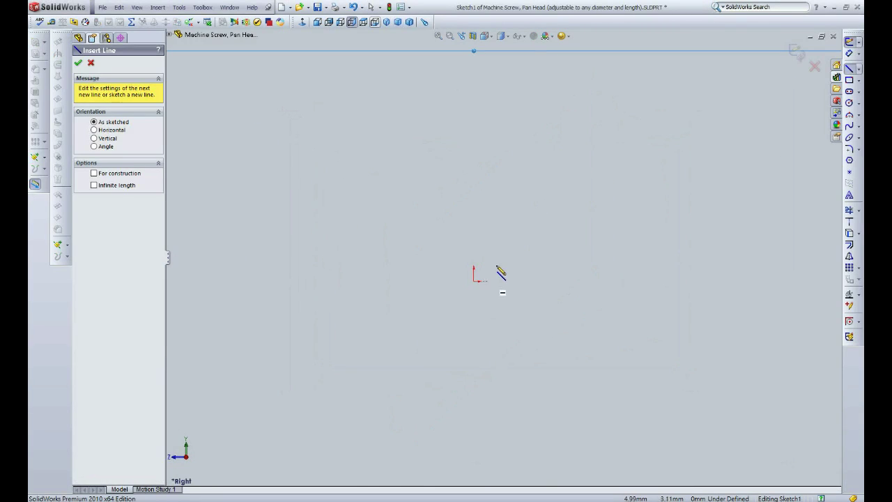
Draw the head's top edge and stepped, chamfered right-side profile with lines
drag(547, 208, 402, 208)
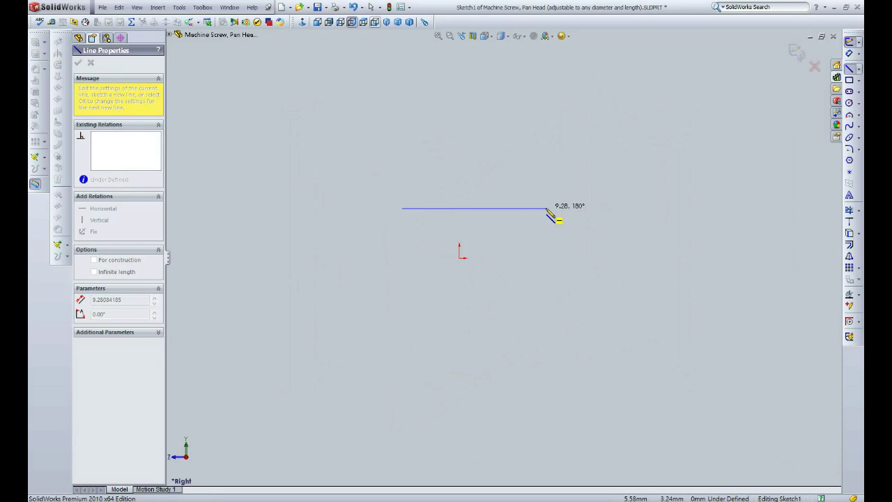
click(547, 209)
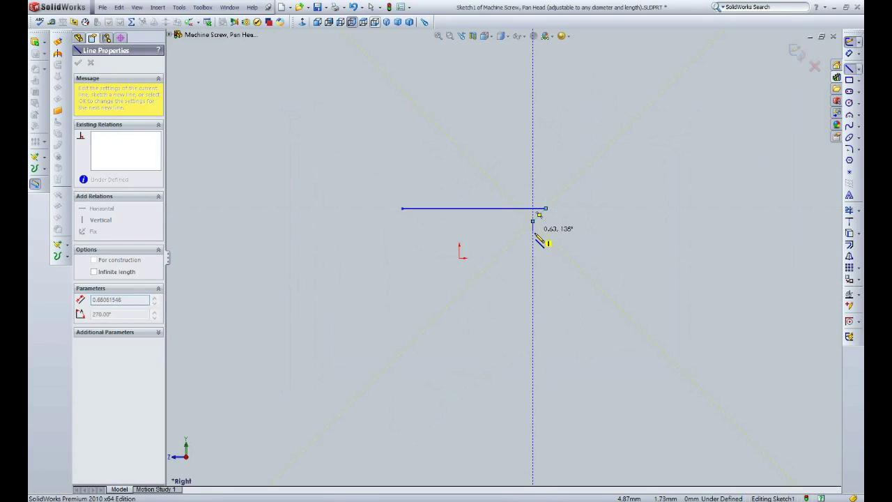
click(533, 221)
click(533, 232)
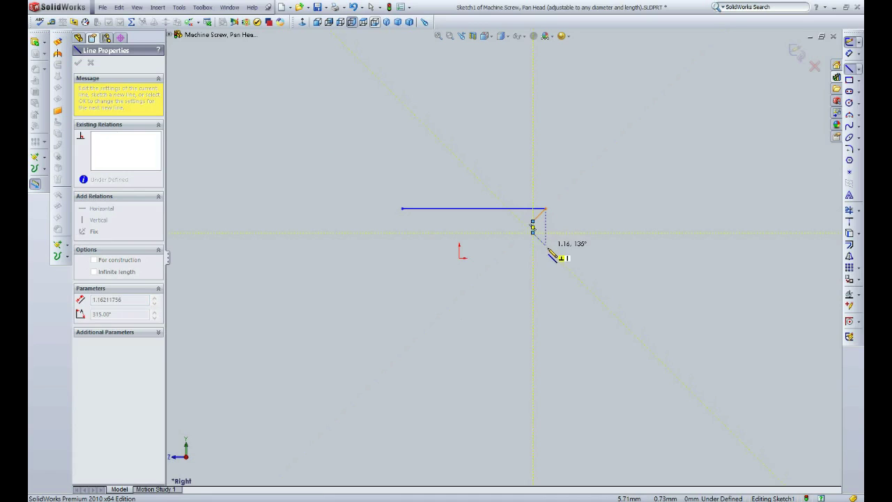
click(548, 248)
click(548, 268)
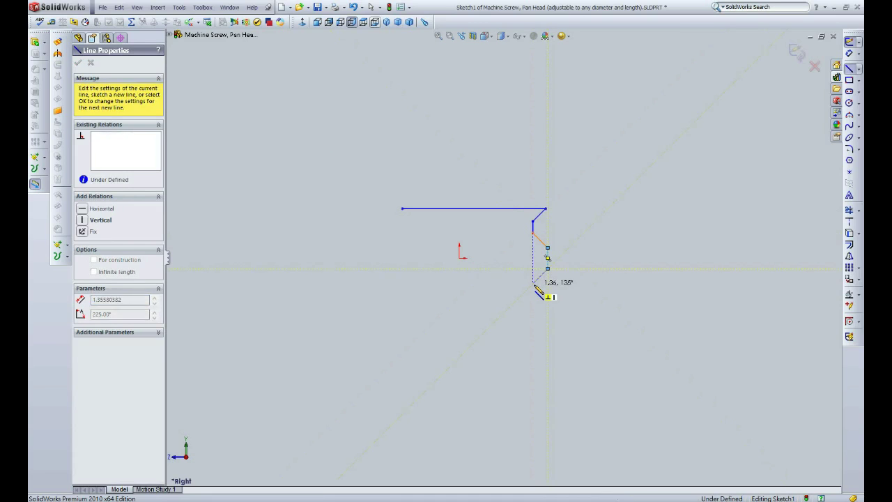
click(533, 282)
click(533, 302)
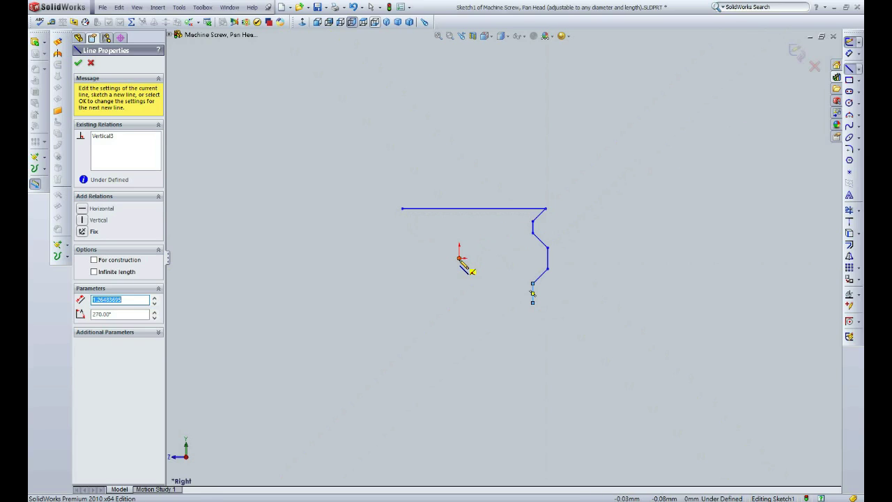
Add a vertical axis line at the origin and a short horizontal centreline, both as construction geometry
click(460, 319)
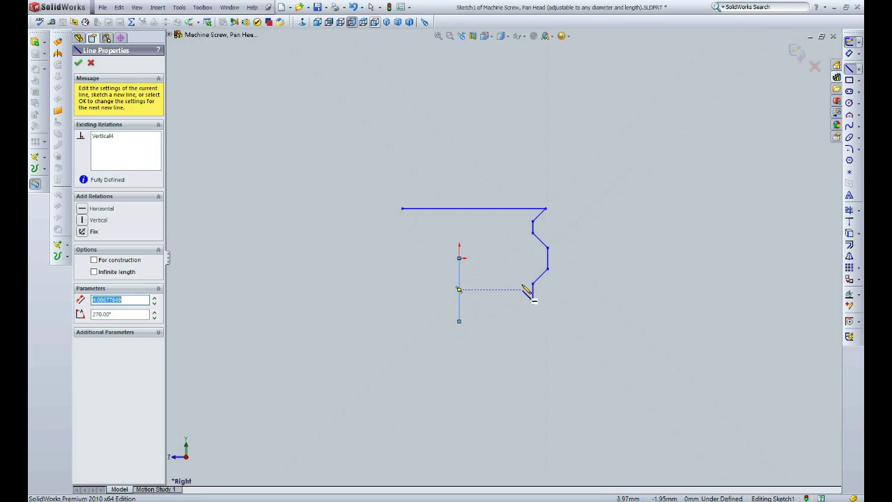
scroll(543, 237, down, 3)
click(519, 226)
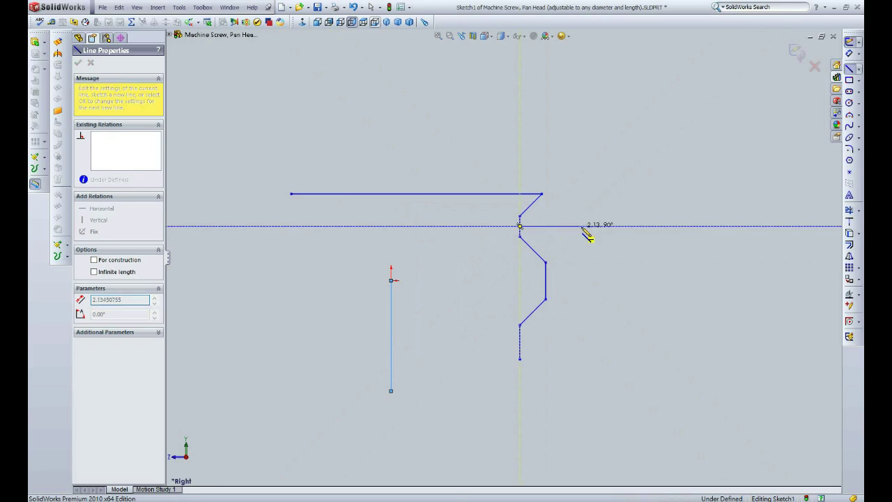
click(585, 225)
click(95, 259)
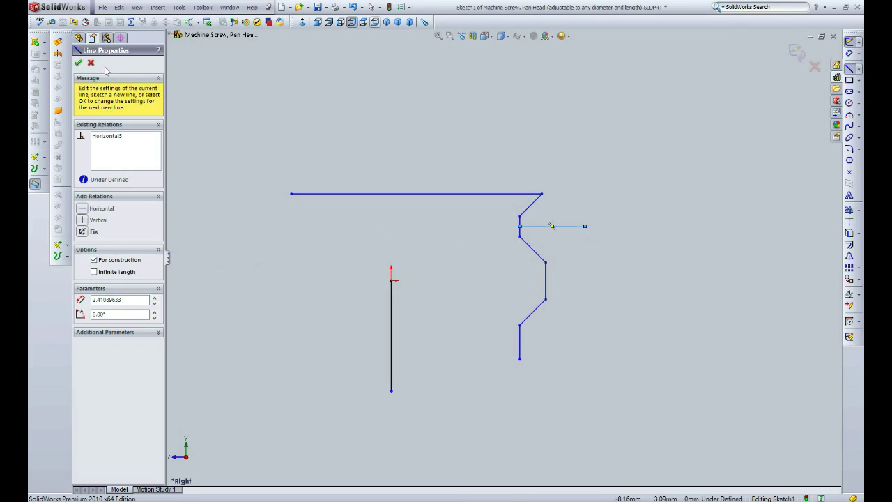
click(78, 62)
key(Escape)
click(393, 314)
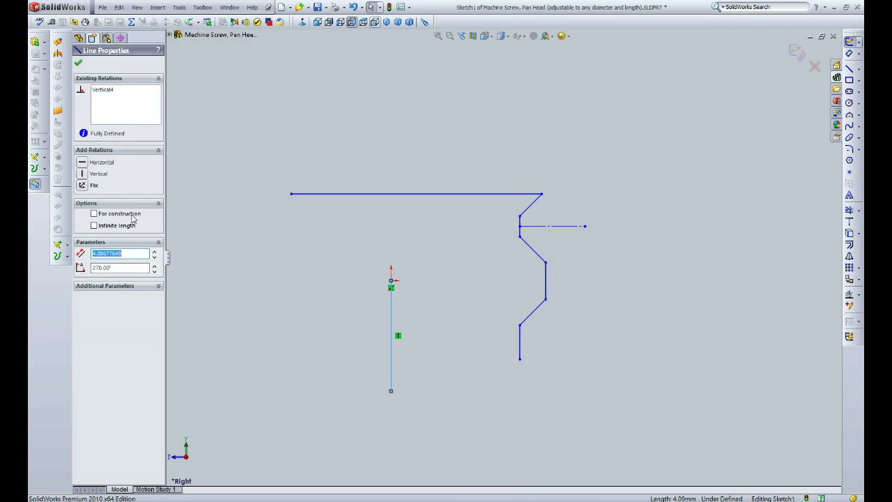
click(133, 215)
click(79, 64)
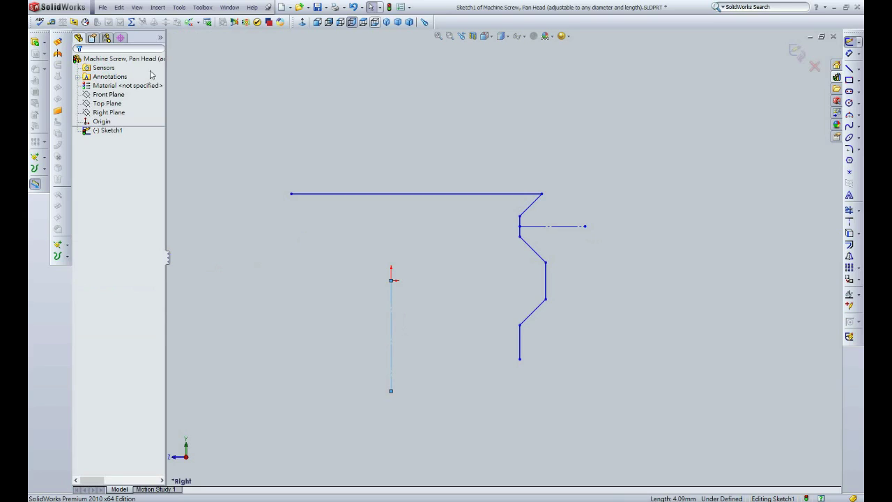
scroll(548, 266, down, 2)
Replace the lower chamfer with a mirror of the upper chamfer about the centreline and reconnect the profile
click(537, 251)
key(Delete)
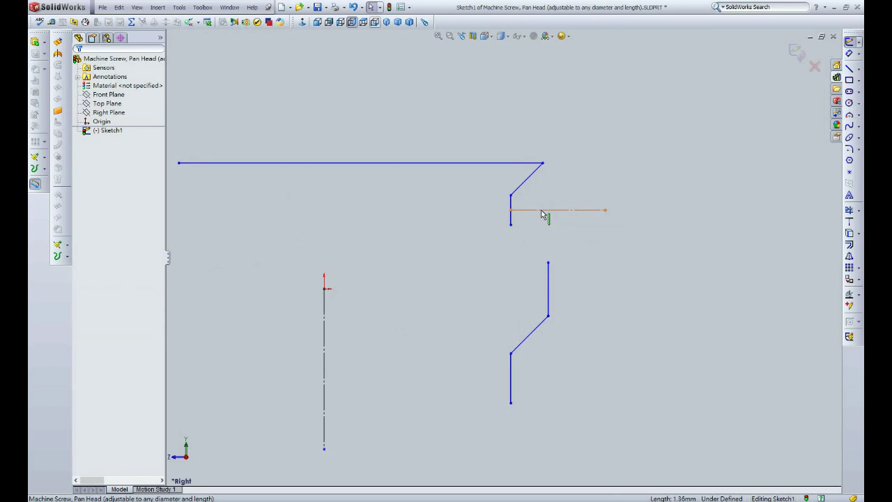
click(543, 211)
ctrl+click(529, 181)
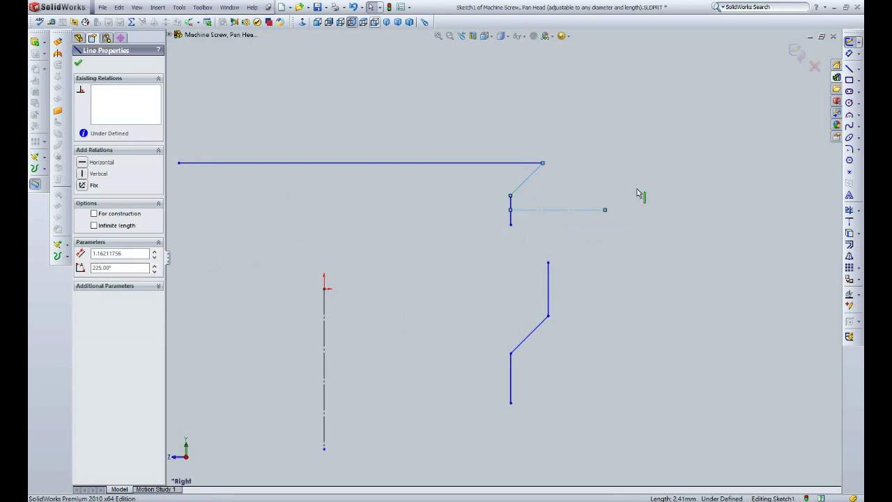
click(849, 256)
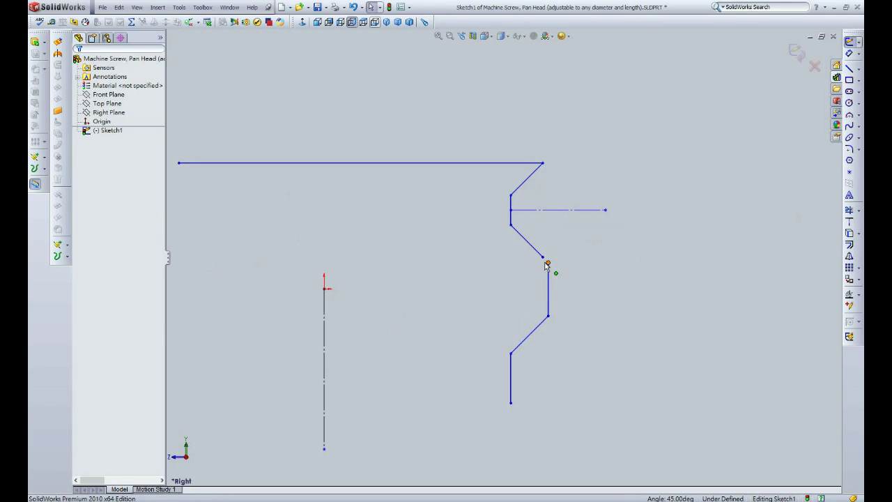
drag(548, 264, 543, 257)
scroll(543, 257, down, 3)
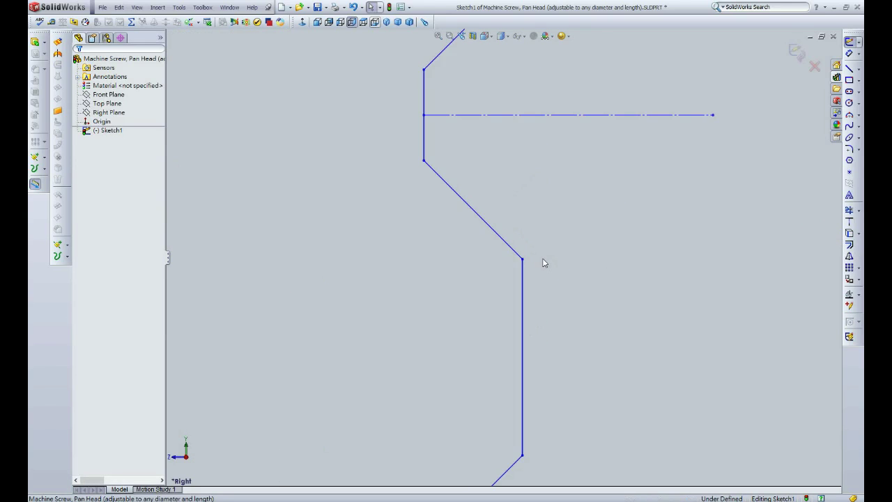
scroll(541, 253, up, 2)
scroll(542, 251, up, 1)
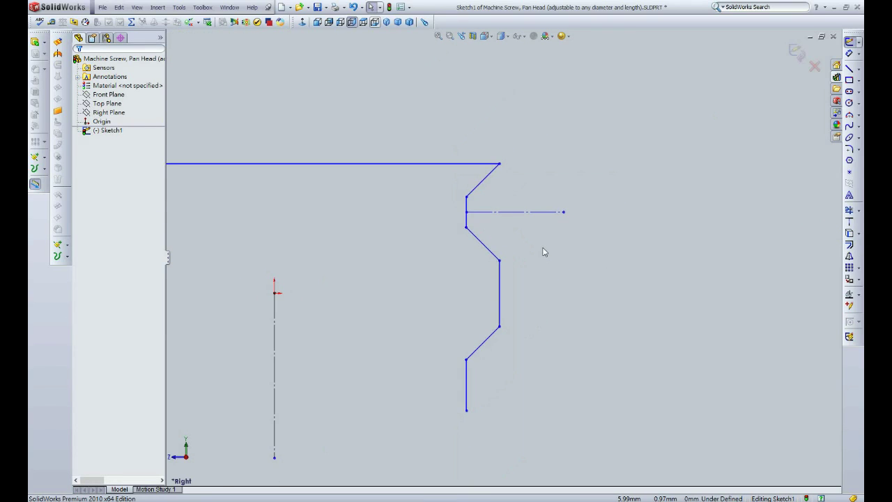
Make the upper and lower diagonal lines parallel
click(485, 178)
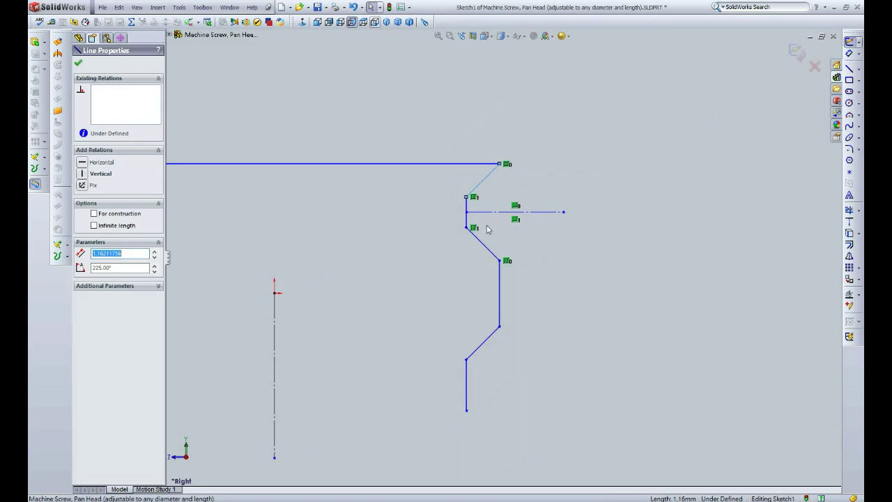
ctrl+click(487, 339)
click(101, 266)
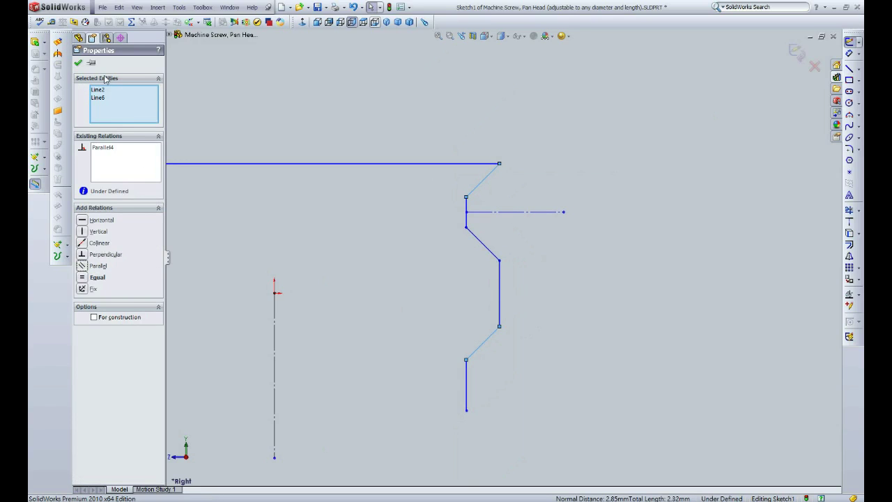
click(78, 62)
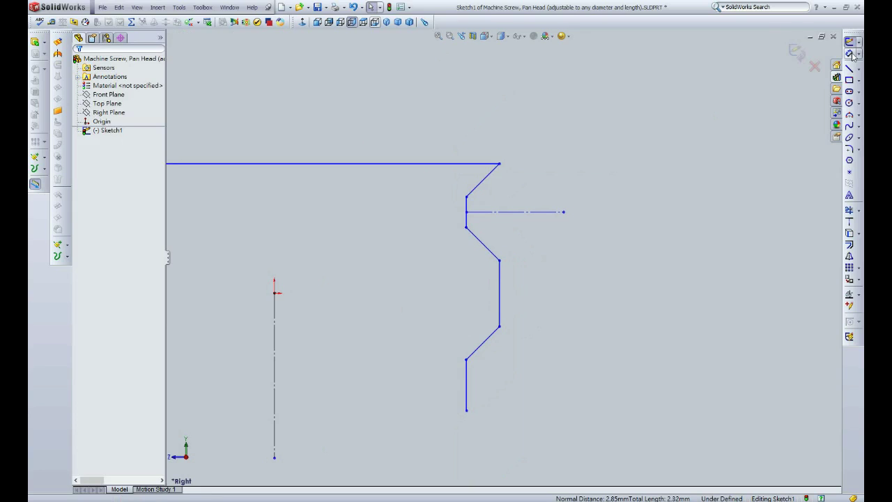
scroll(599, 252, up, 3)
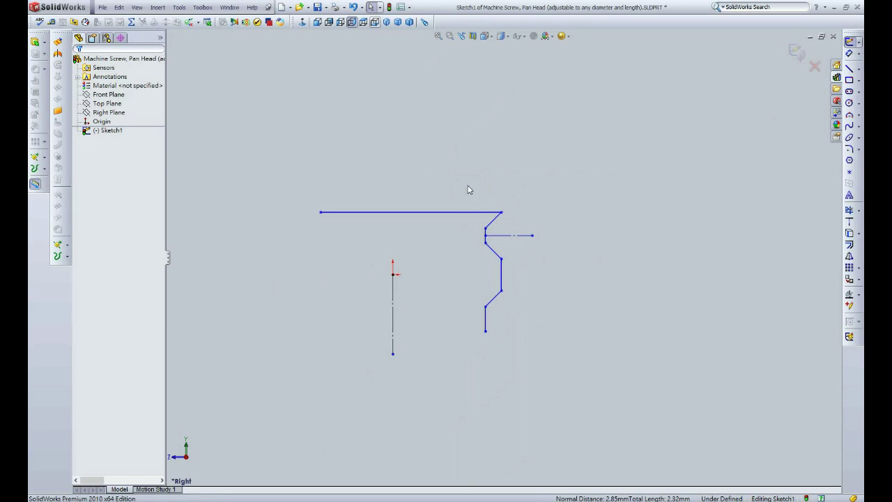
Mirror the right profile across the vertical axis and extend the top line to the left corner
drag(468, 190, 516, 352)
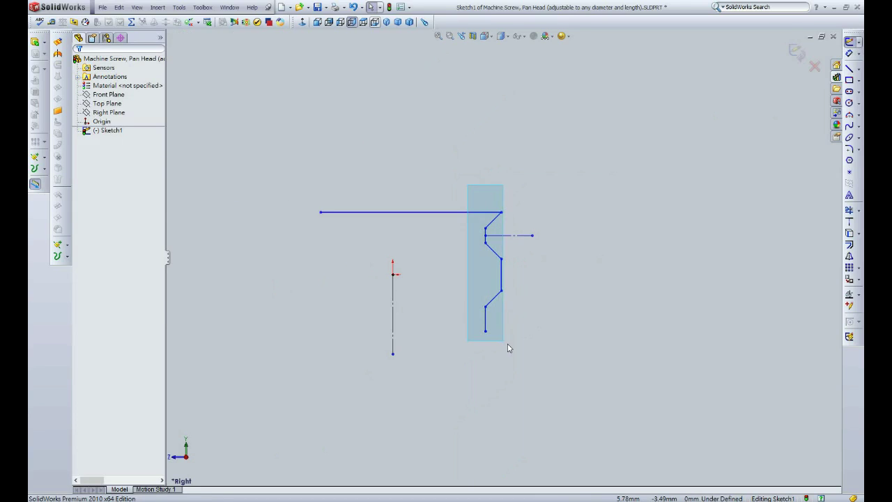
click(394, 308)
key(Escape)
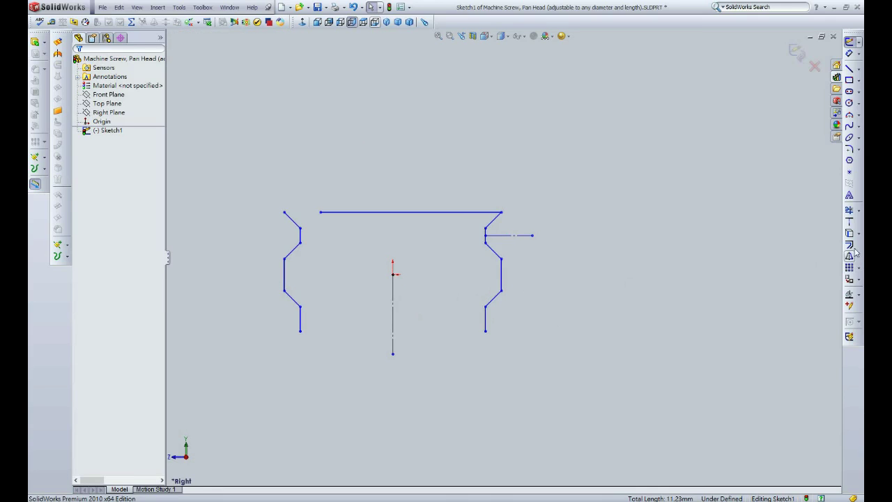
click(848, 209)
shift+drag(398, 223, 373, 213)
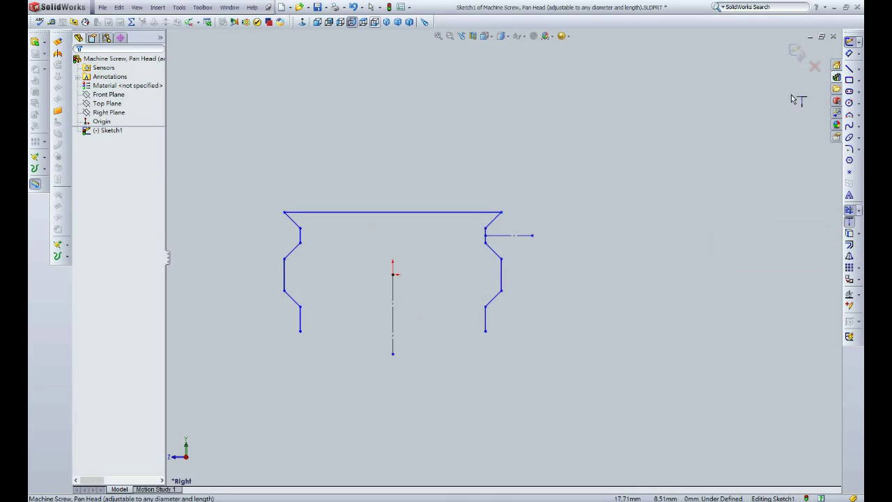
Draw a bottom line joining the left and right profile ends
click(848, 67)
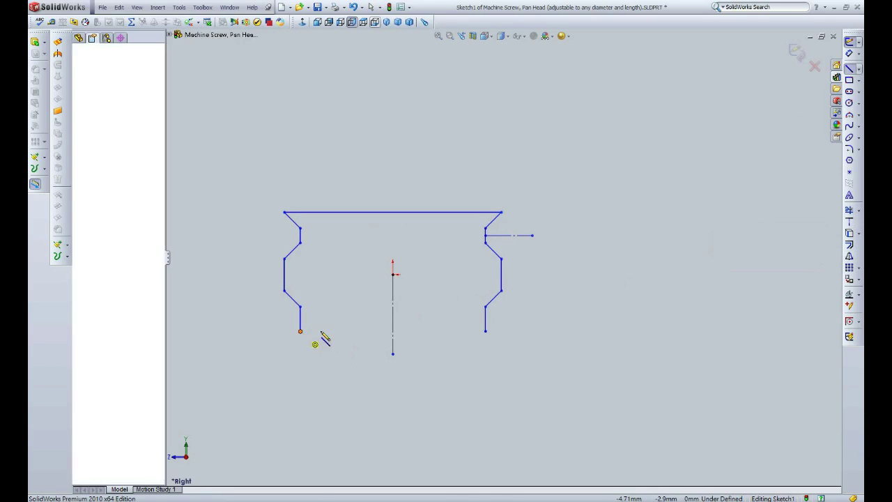
click(300, 331)
click(486, 332)
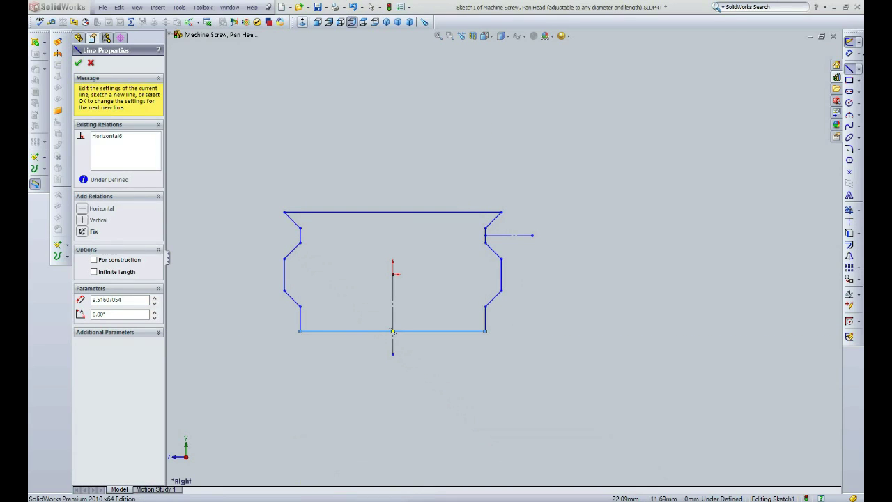
right_drag(393, 331, 412, 213)
Dimension the top edge width as 11.160 and the chamfer-end width as 9.516
click(412, 213)
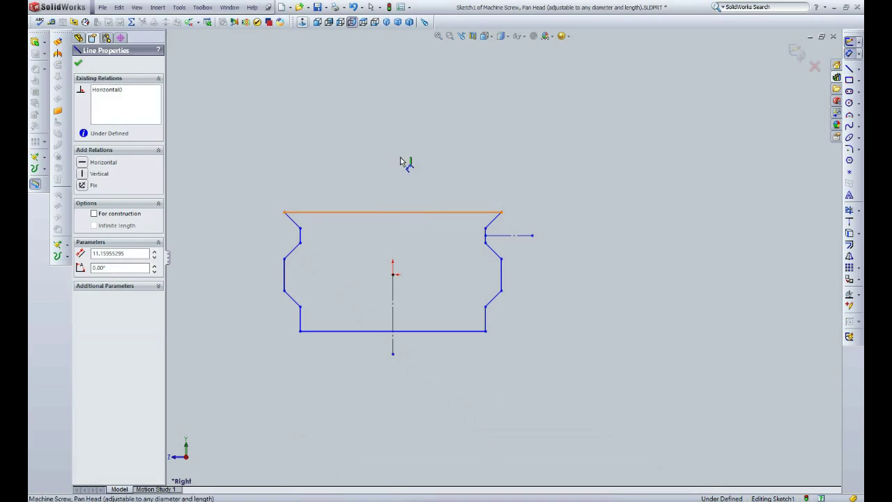
click(399, 129)
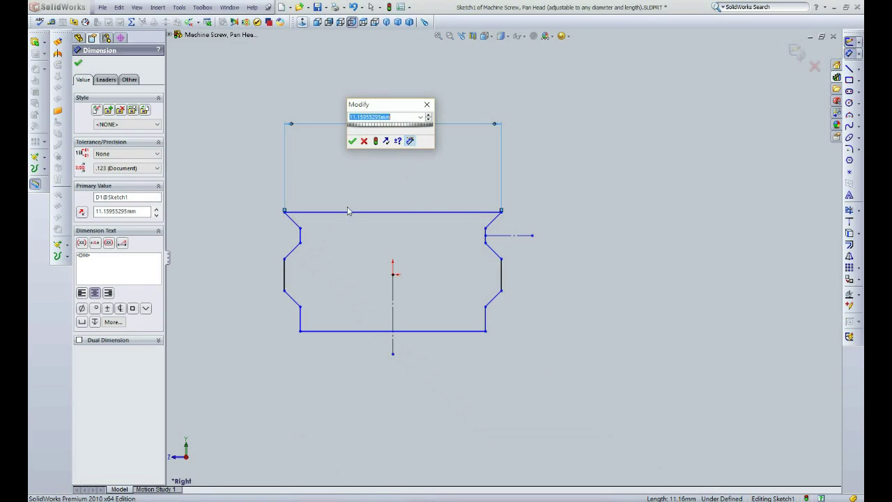
click(352, 141)
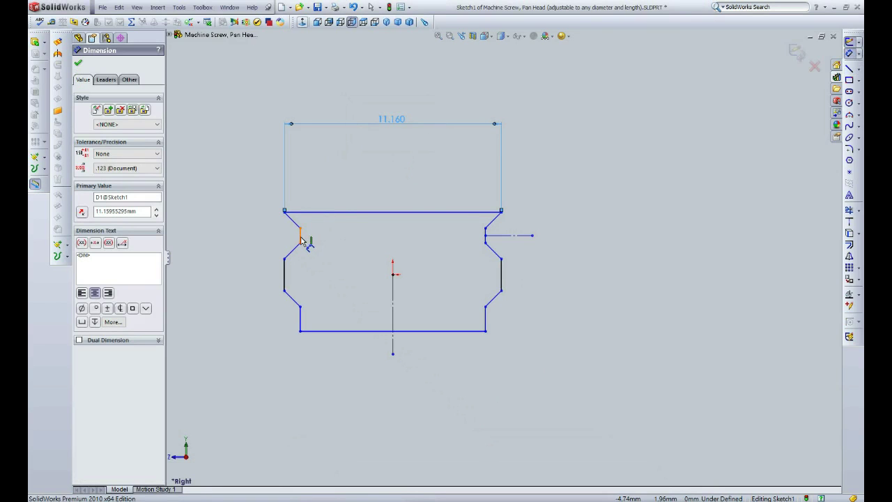
click(301, 239)
scroll(488, 239, down, 5)
scroll(488, 237, up, 5)
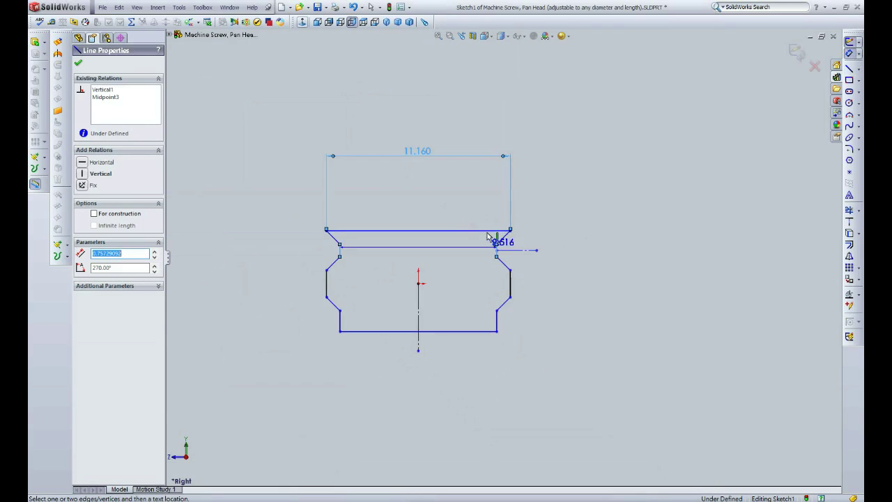
click(497, 242)
click(442, 190)
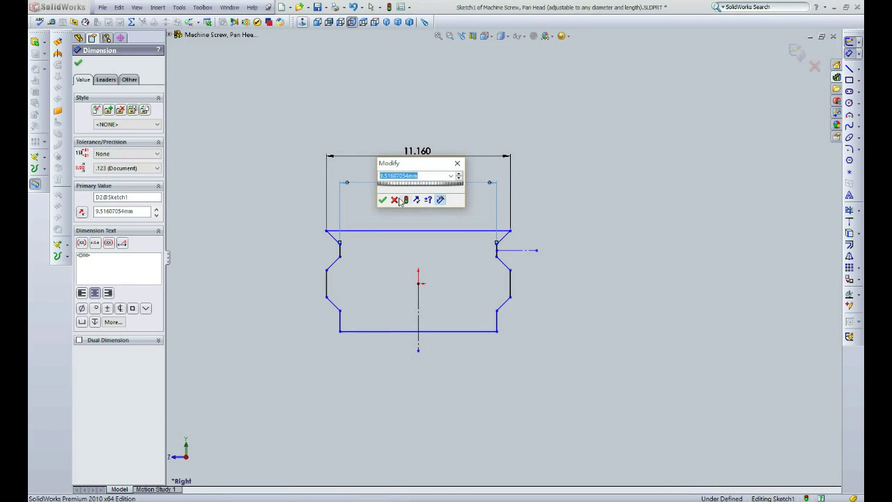
click(384, 200)
Dimension the heights 0.757, 1.635 and 4.036, then start the overall height dimension
scroll(505, 254, down, 3)
scroll(491, 248, down, 2)
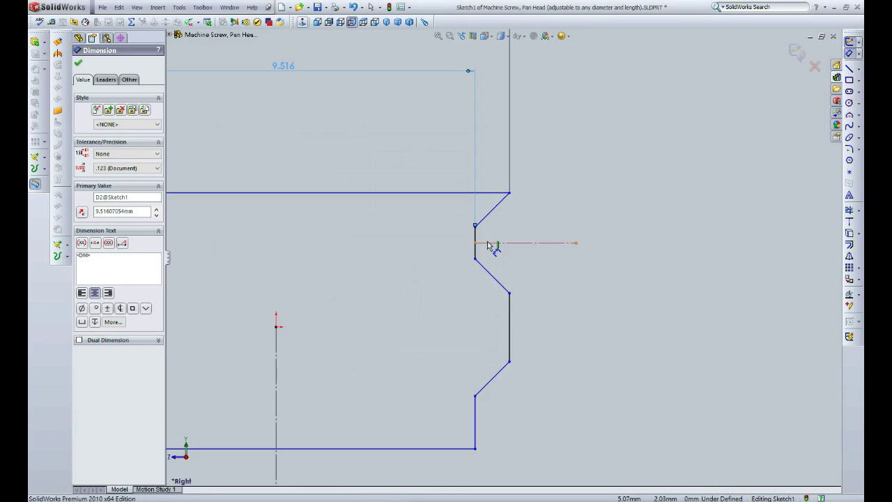
click(475, 242)
scroll(481, 244, up, 5)
click(577, 250)
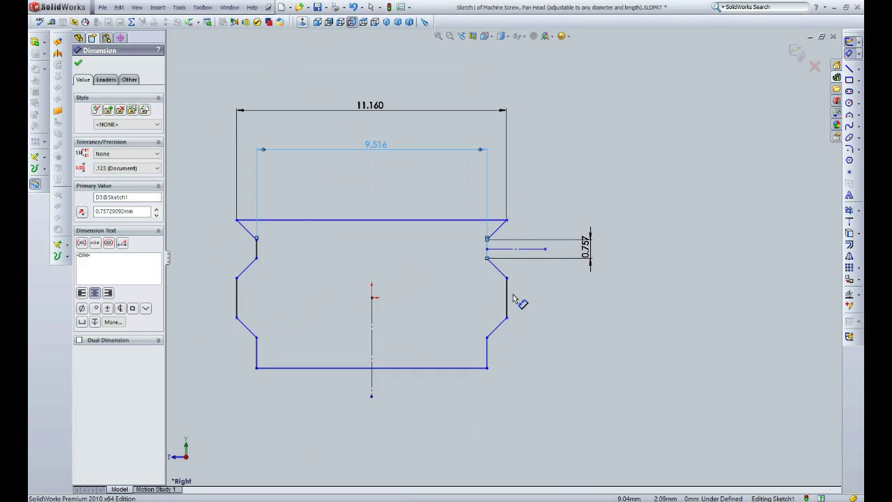
click(553, 264)
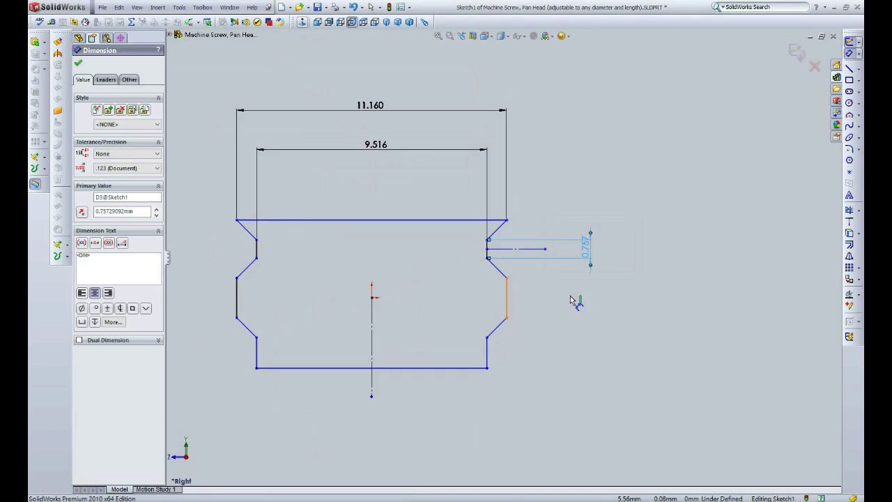
click(608, 301)
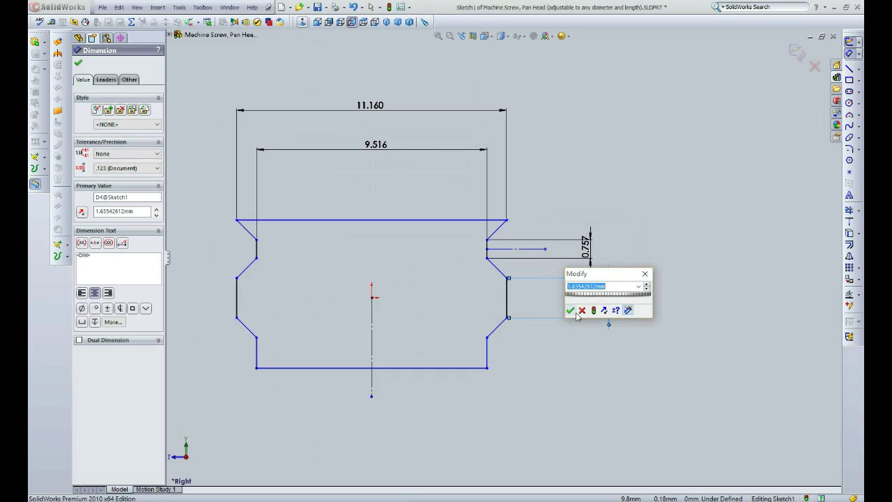
click(570, 310)
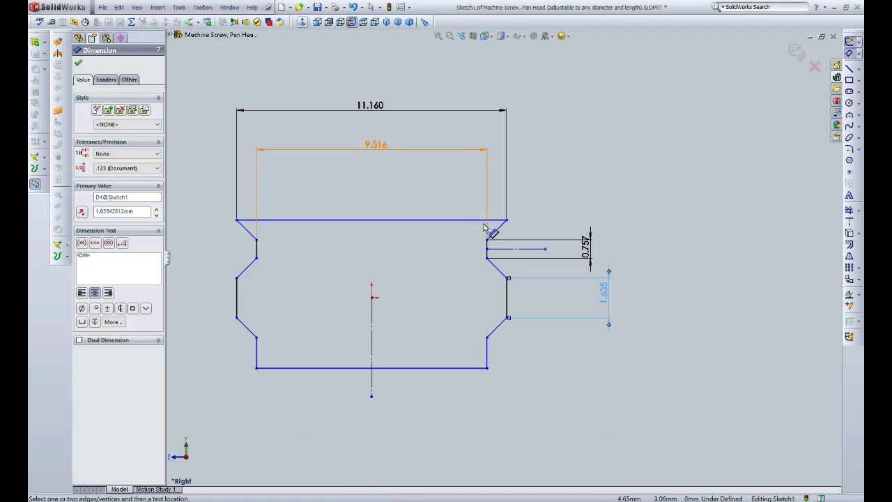
ctrl+drag(492, 220, 507, 319)
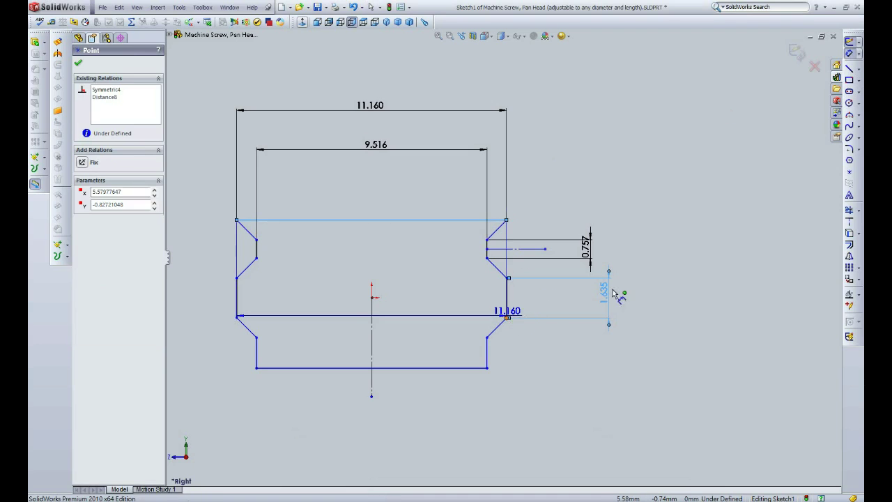
click(635, 271)
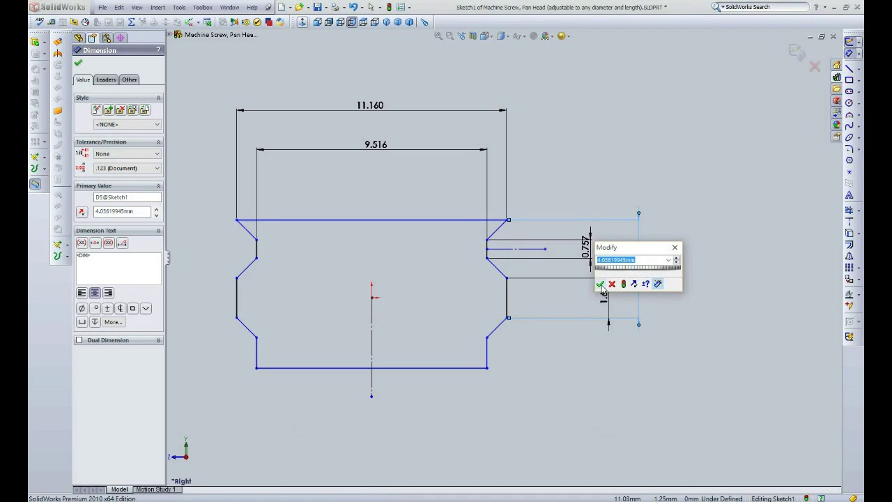
click(601, 284)
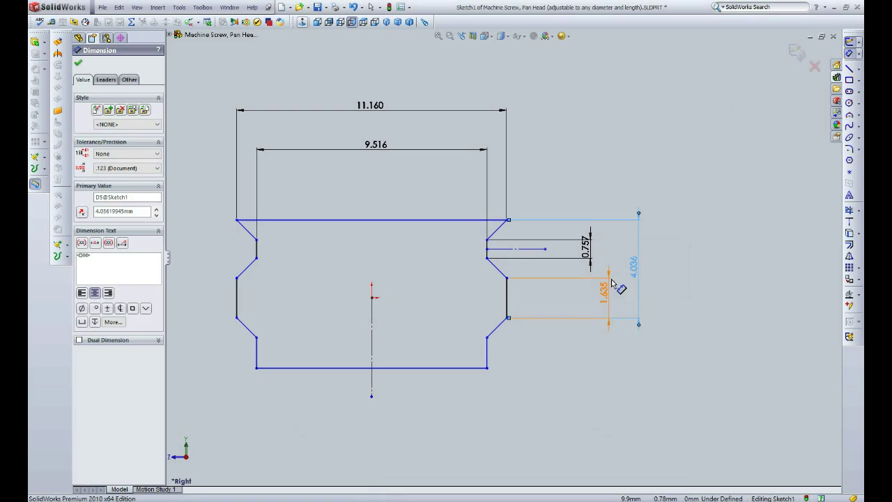
click(481, 221)
click(460, 369)
Place the 6.123 overall height dimension and rename the 11.160 width 'dia'
click(686, 299)
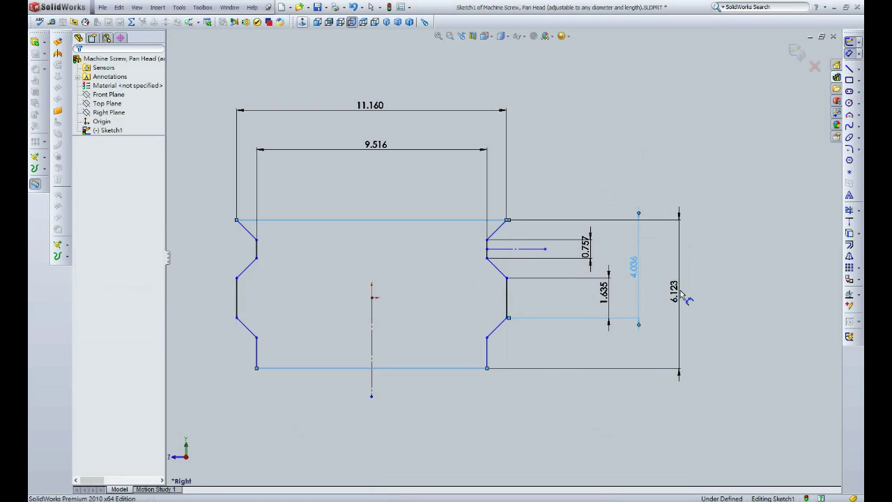
click(652, 309)
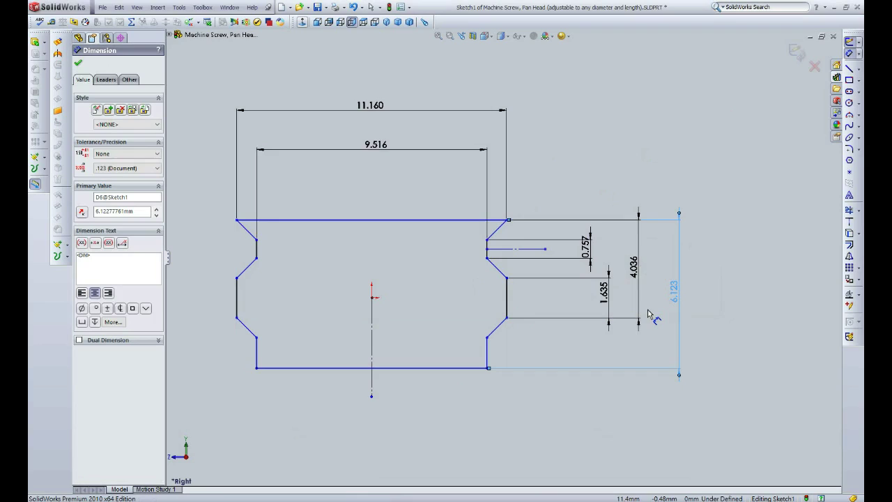
click(371, 120)
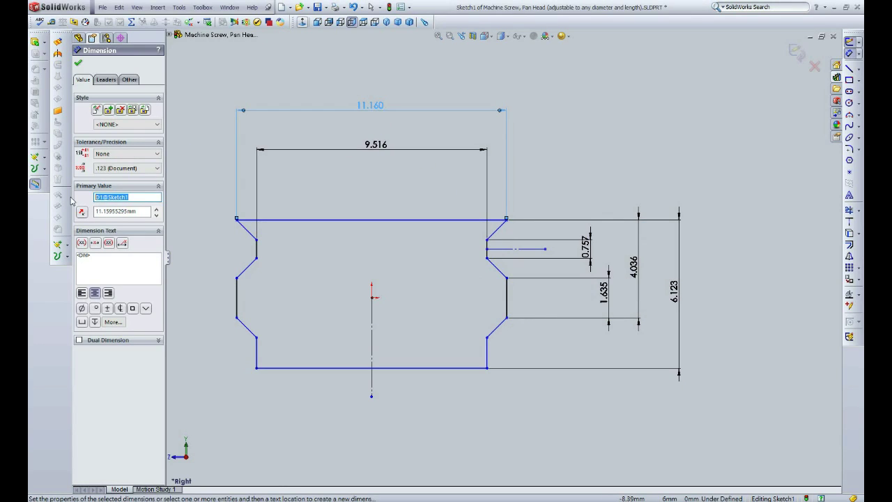
text(dia)
click(79, 65)
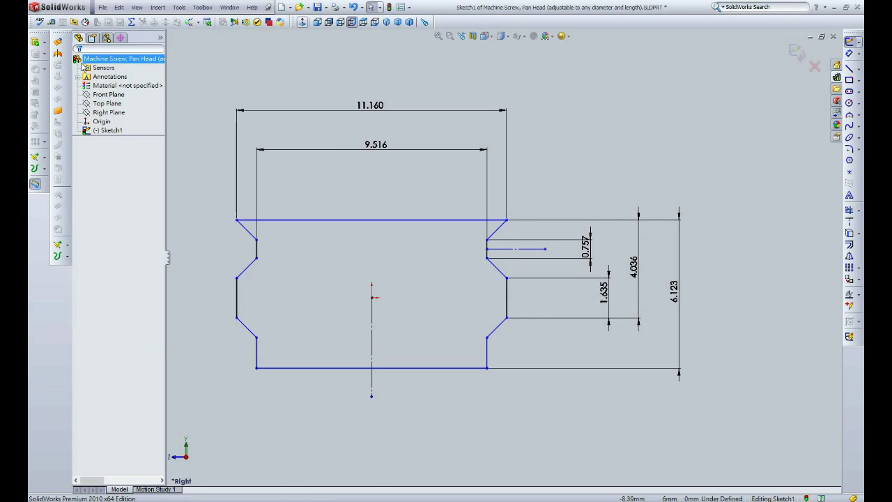
Rename the 6.123 height 'length' and the 4.036 dimension 'pitch'
click(679, 299)
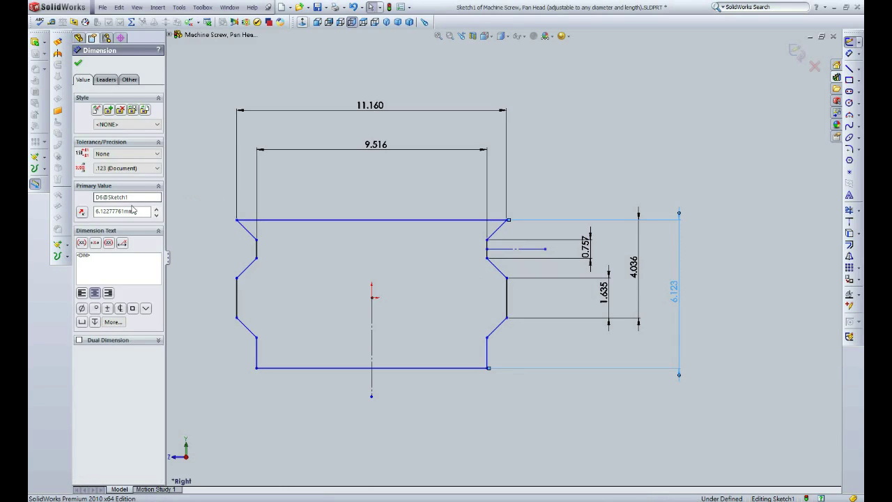
double_click(92, 198)
key(BackSpace)
click(80, 65)
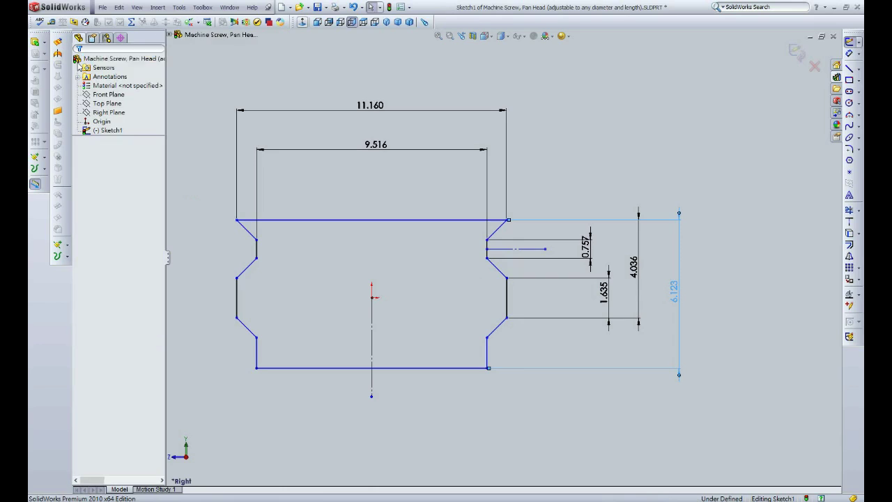
click(639, 272)
double_click(90, 198)
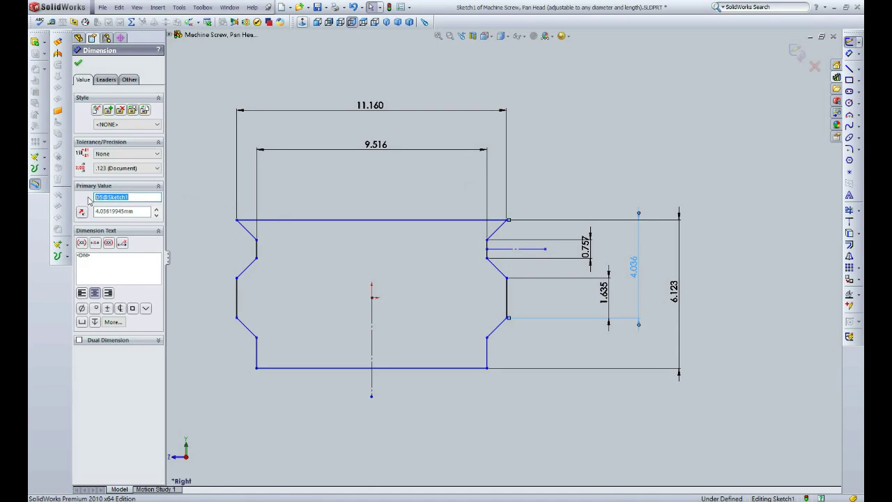
text(pitch)
click(79, 64)
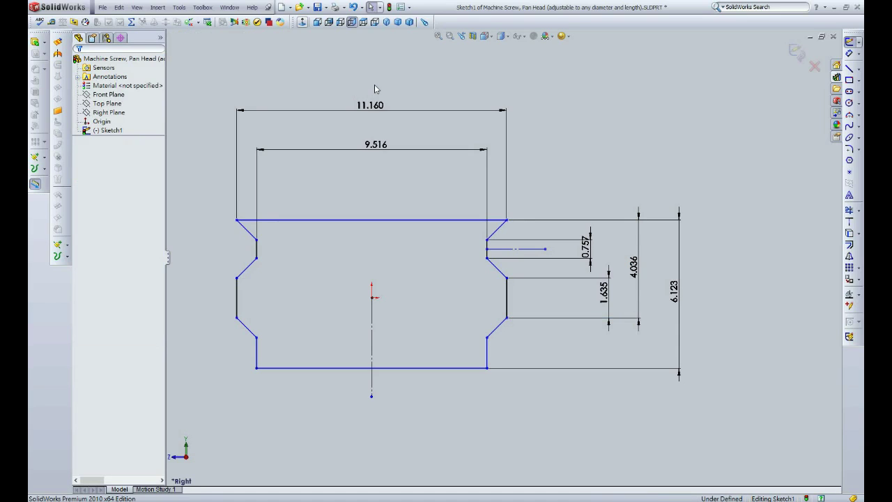
click(377, 149)
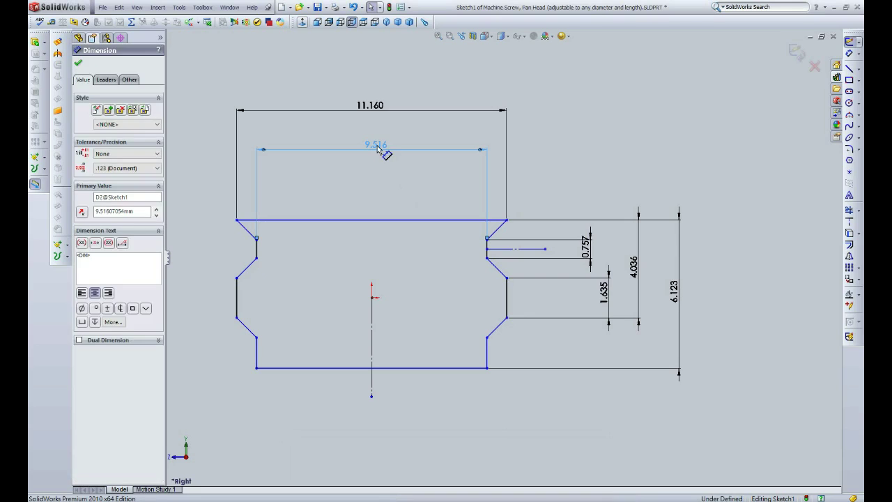
Add the equation D2 = dia − (5·√3/8)·pitch, so the inner width becomes 6.790
click(179, 8)
click(209, 314)
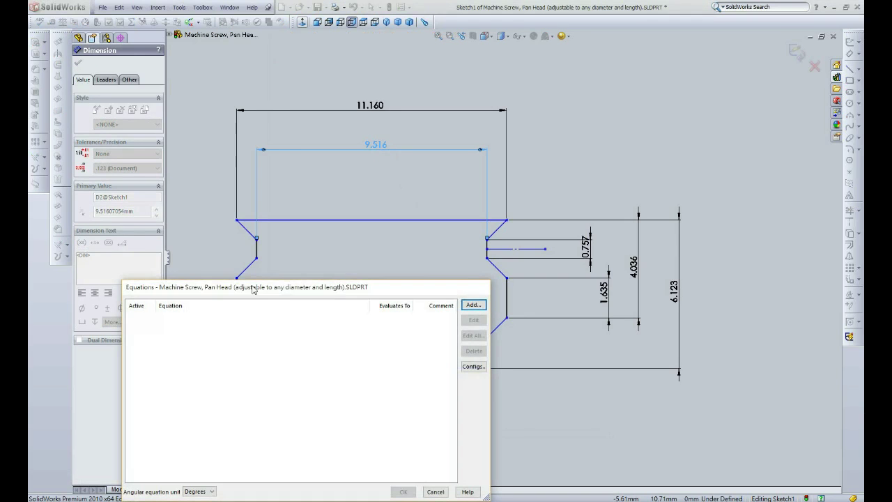
click(473, 305)
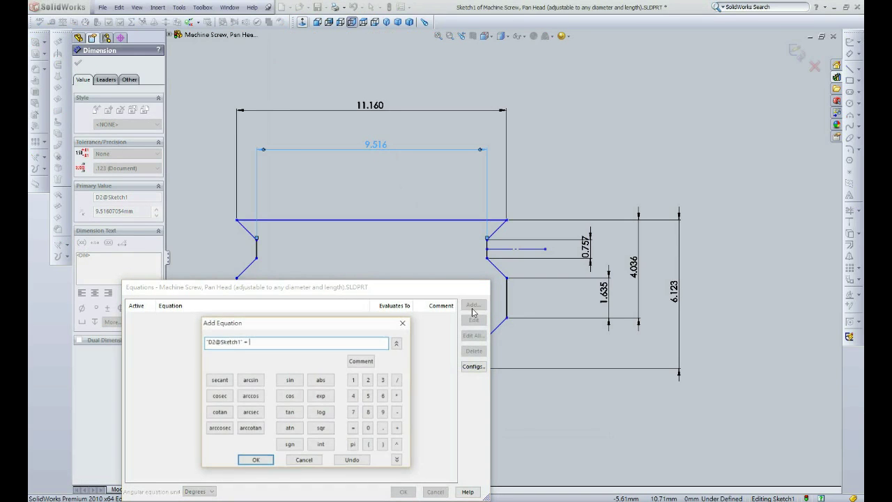
click(369, 105)
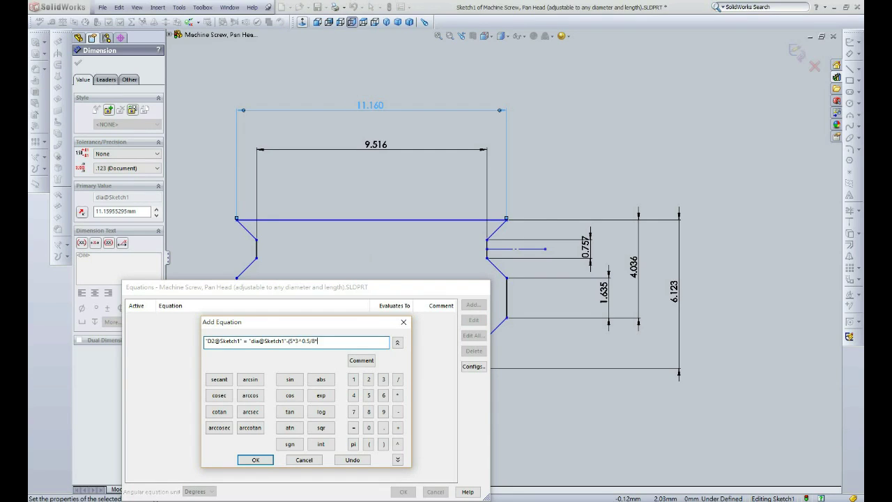
text(*)
click(637, 272)
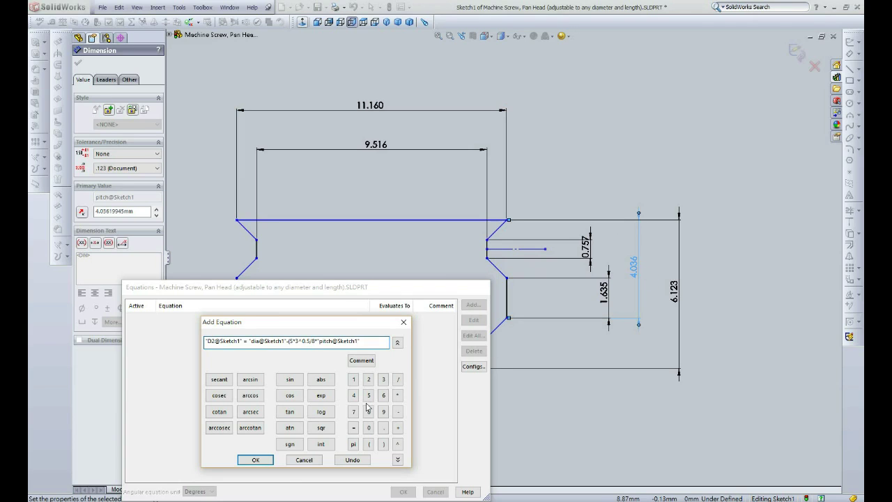
click(256, 460)
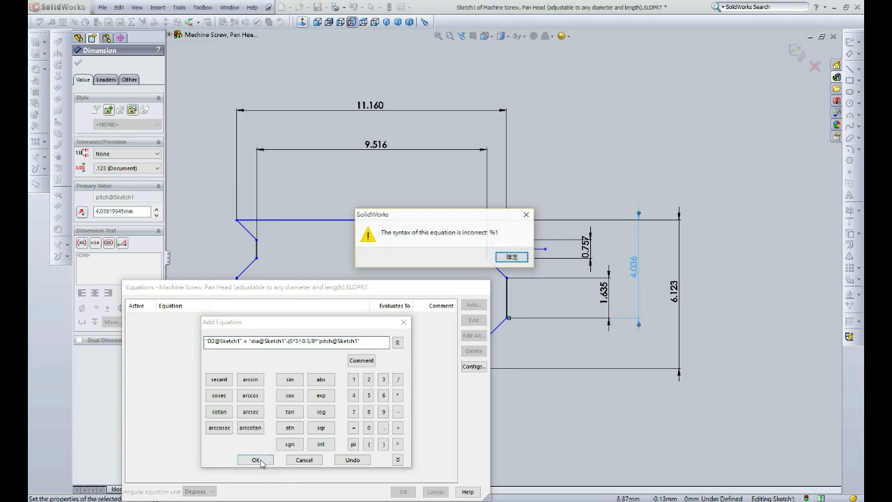
click(513, 257)
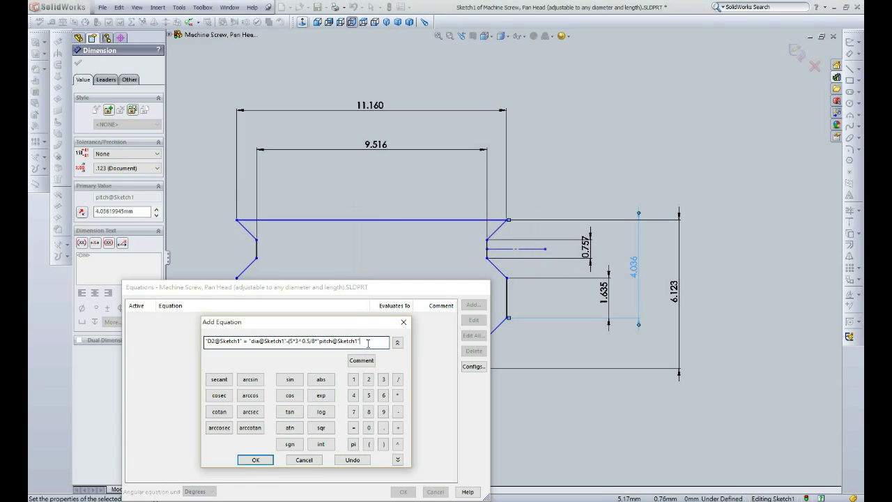
click(296, 341)
text())
click(270, 458)
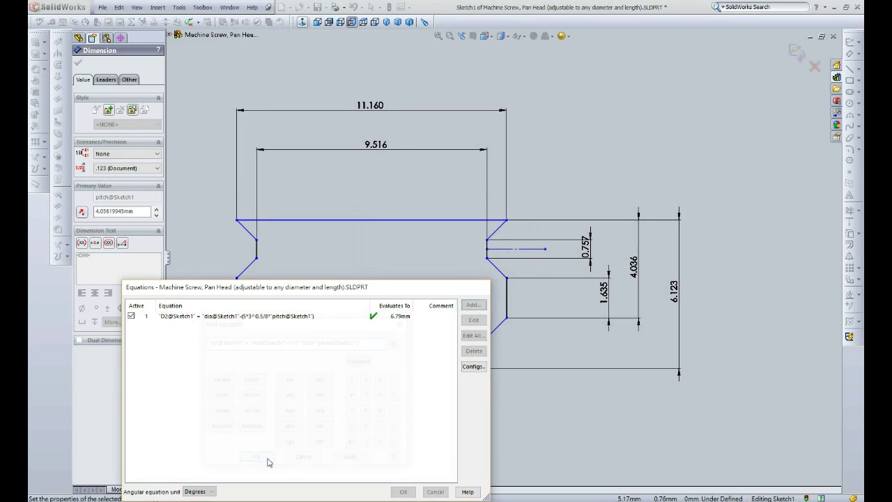
click(404, 492)
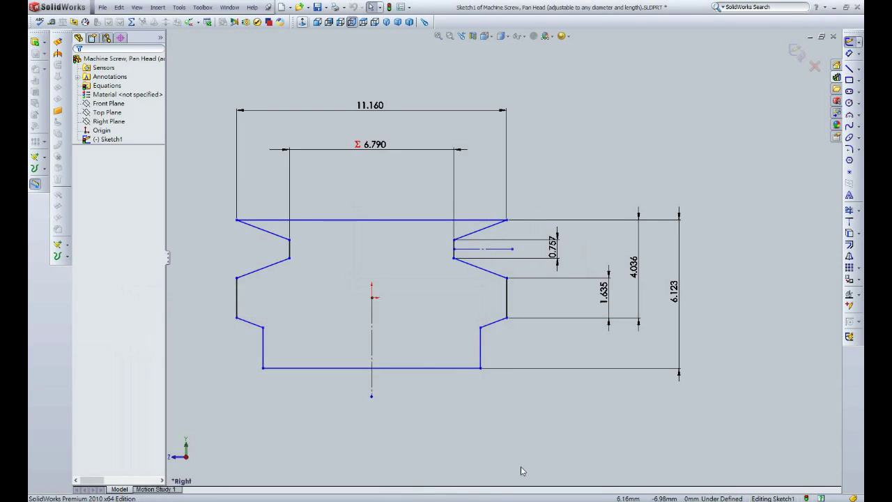
Show dimension names and add the equation D3 = pitch/4
click(136, 7)
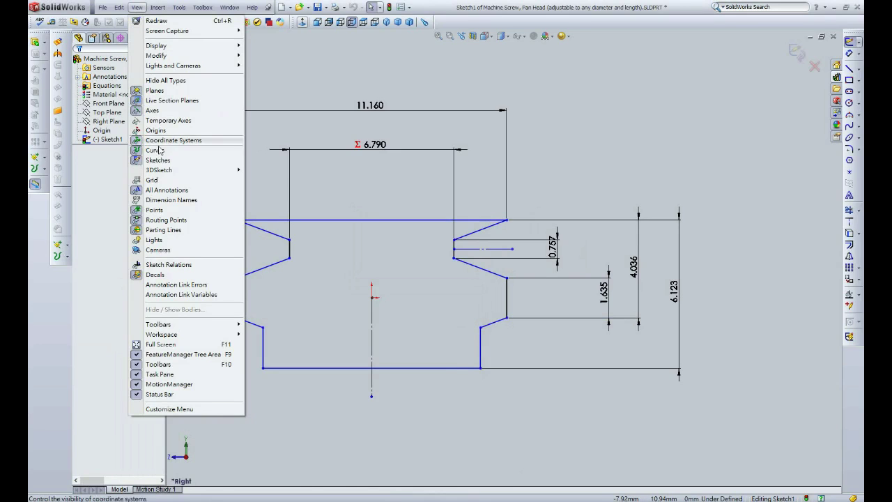
click(171, 202)
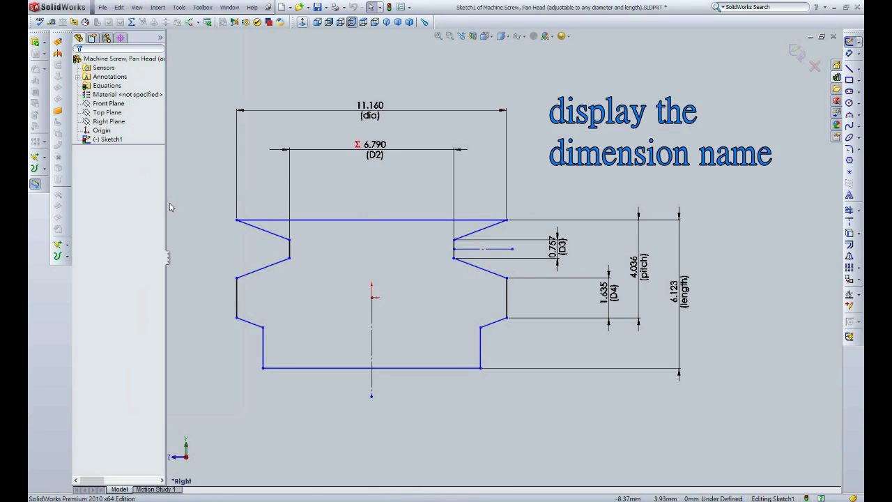
click(179, 7)
click(198, 308)
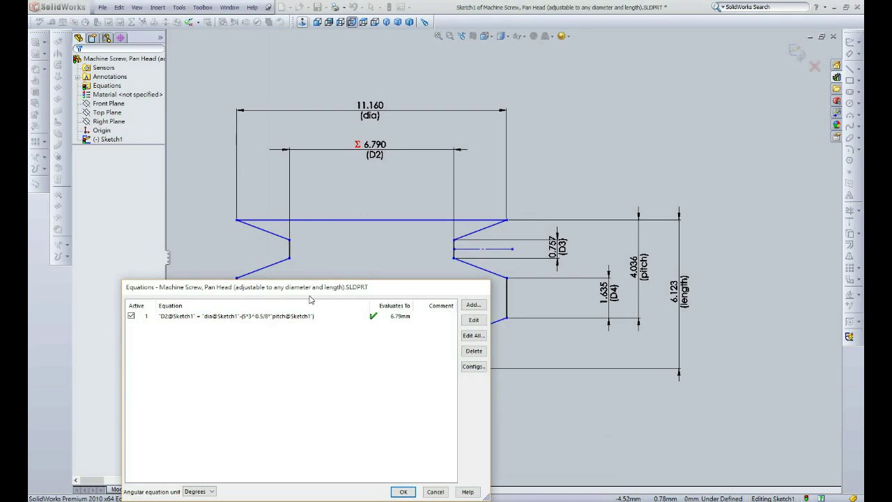
click(473, 305)
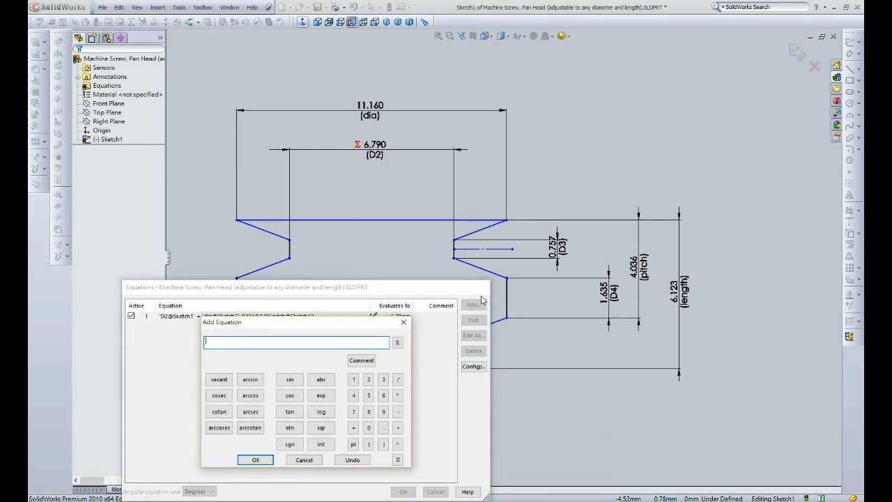
click(558, 255)
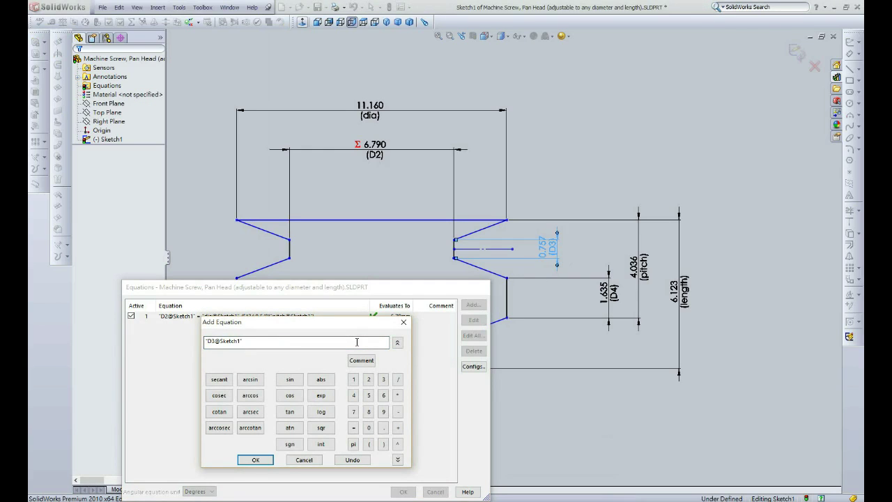
text(=)
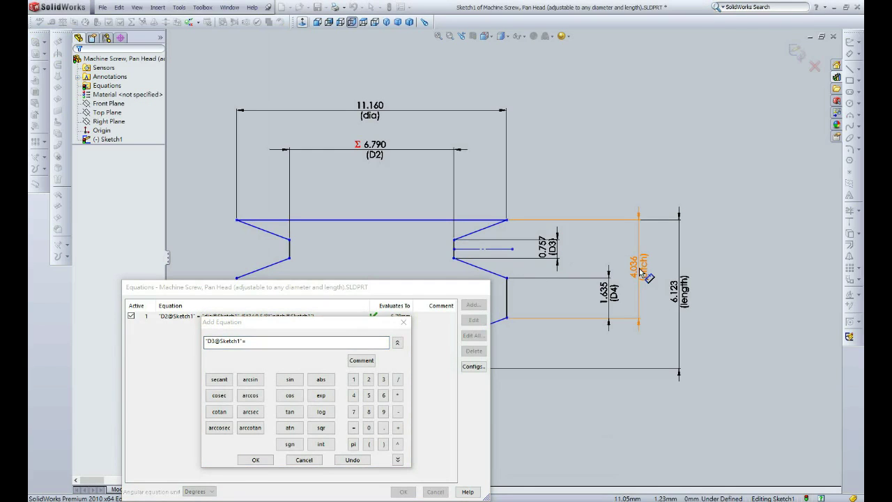
click(640, 272)
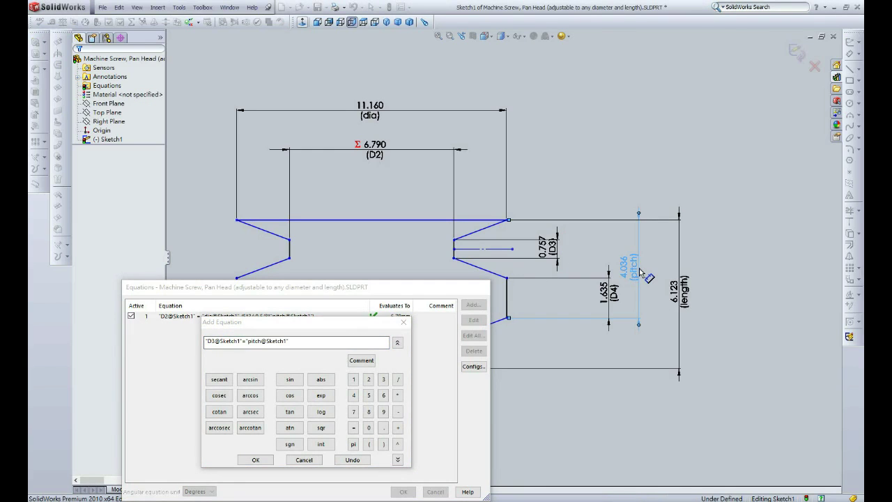
click(368, 346)
text(/4)
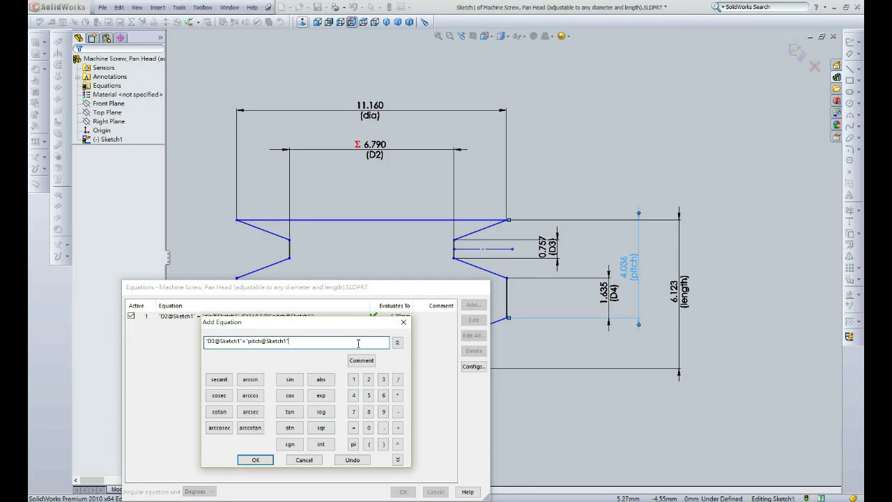
click(263, 461)
Add the equation D4 = pitch/8 and rebuild the sketch
click(473, 304)
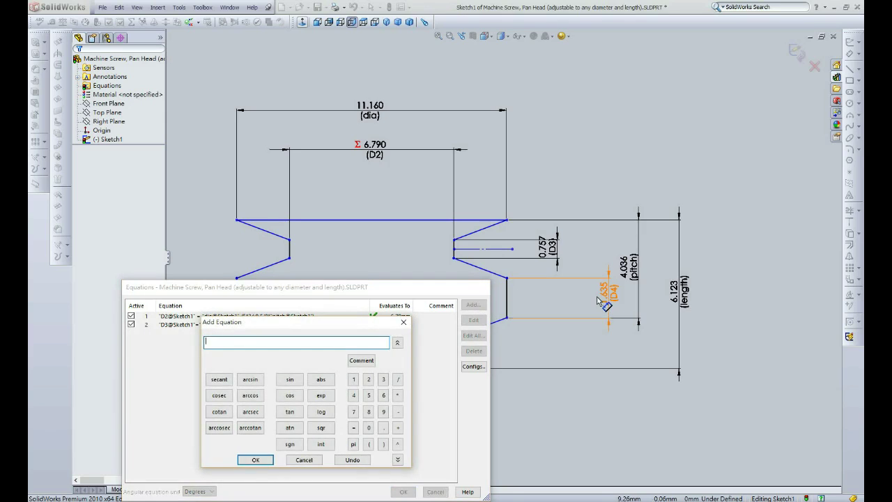
click(598, 301)
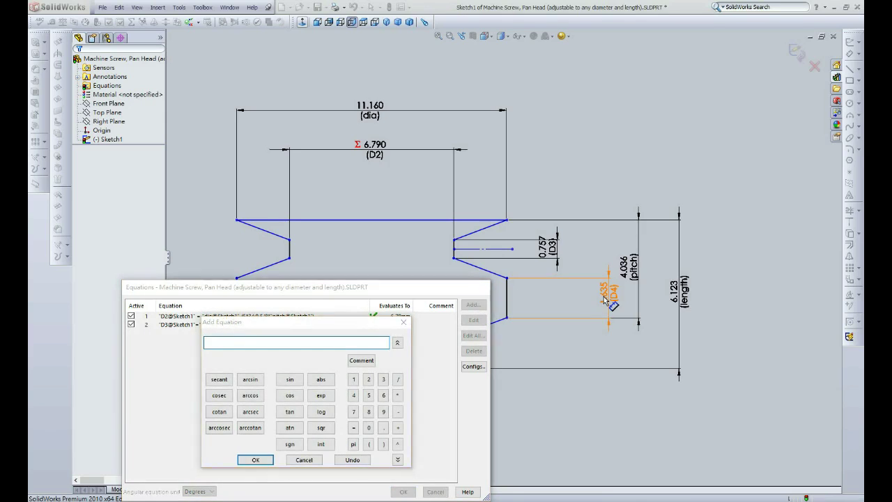
click(632, 267)
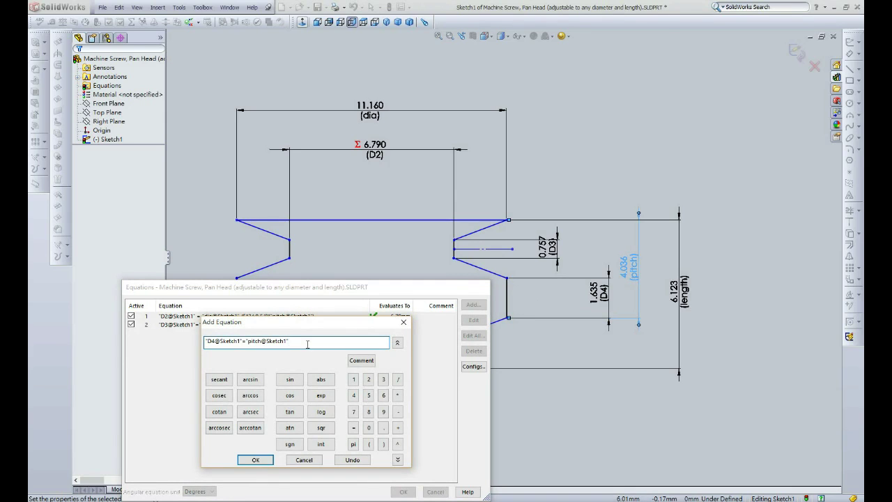
click(256, 460)
click(403, 492)
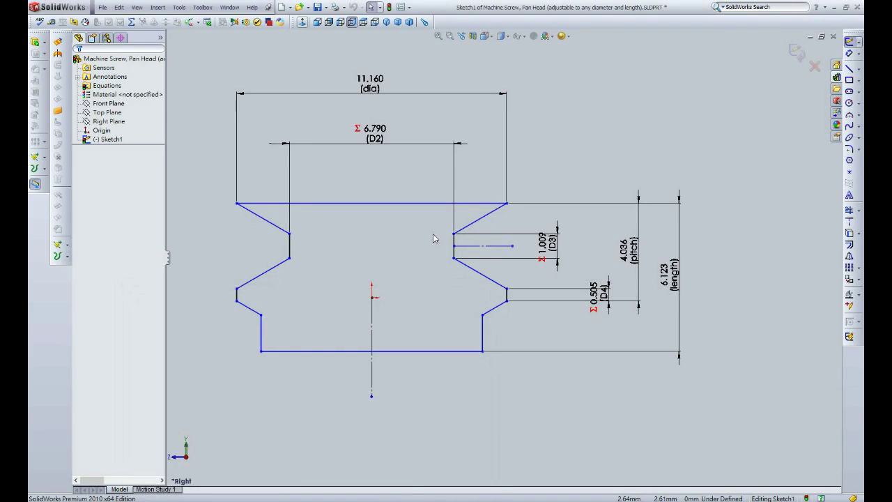
Set dia to 6, pitch to 1 and length to 20, updating D2 to 4.917
double_click(371, 83)
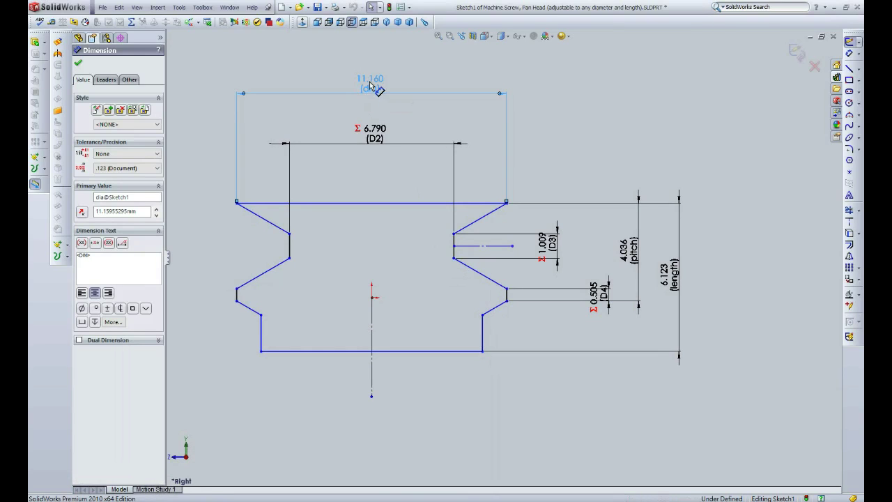
text(6)
key(Return)
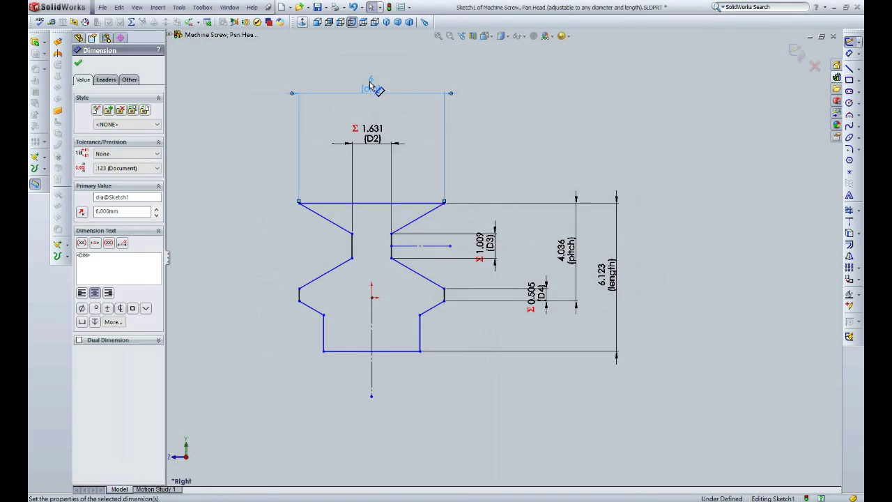
double_click(568, 251)
text(1)
key(Return)
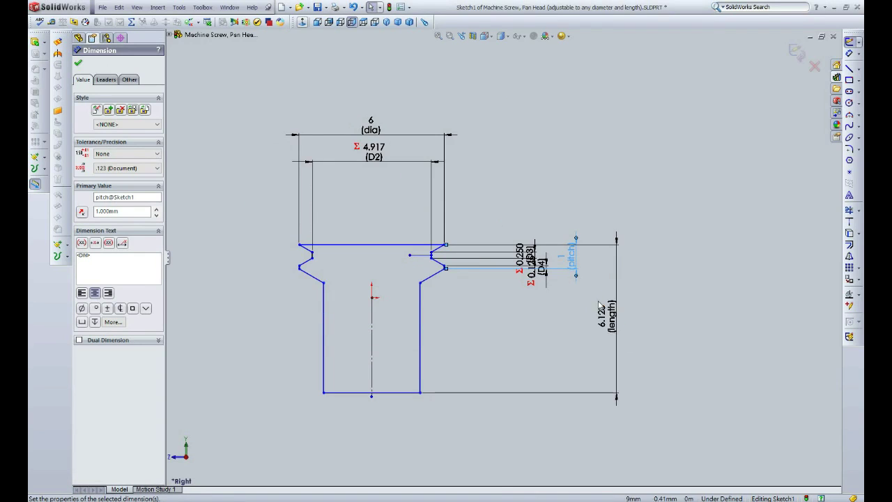
double_click(606, 317)
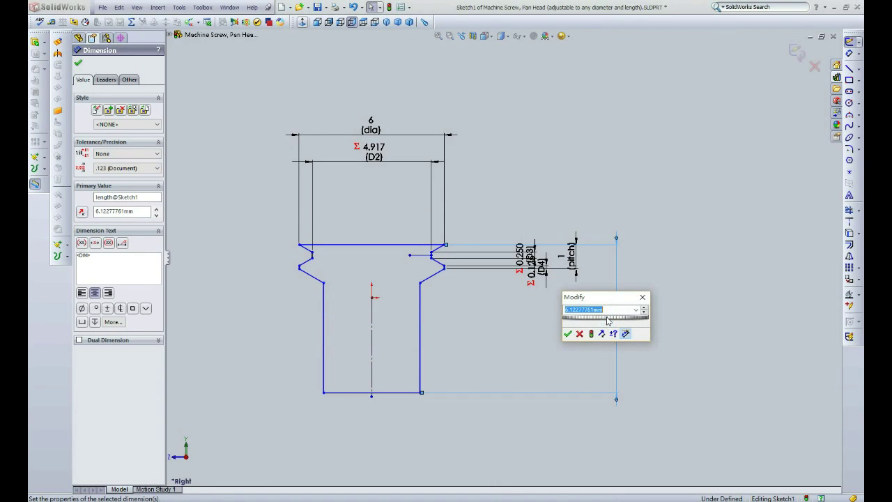
text(20)
key(Return)
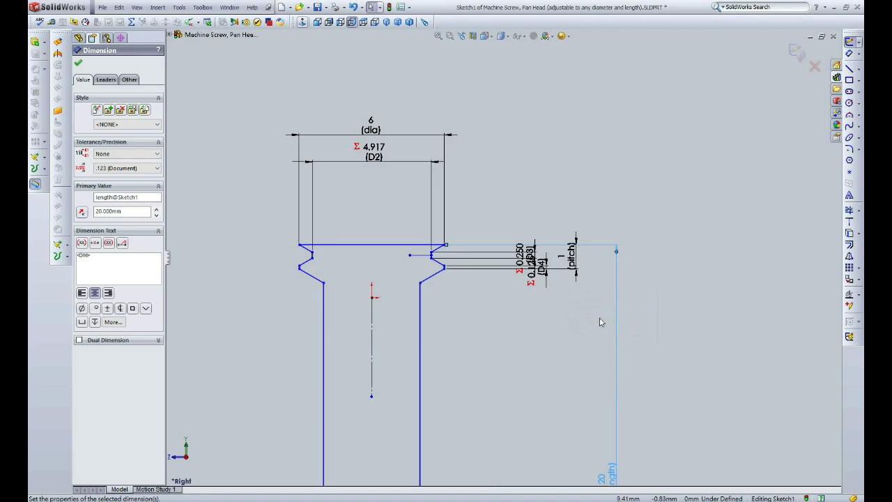
Make the top line collinear with the shank line
scroll(446, 258, down, 3)
key(Escape)
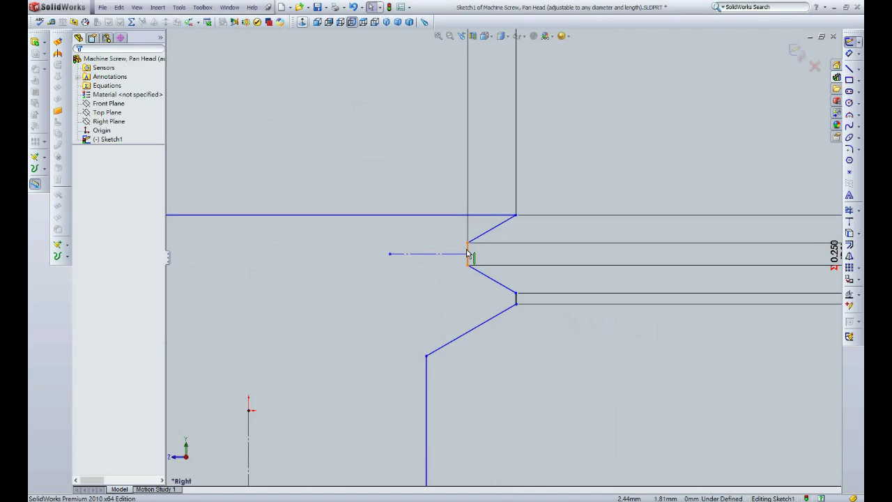
click(469, 250)
ctrl+click(427, 363)
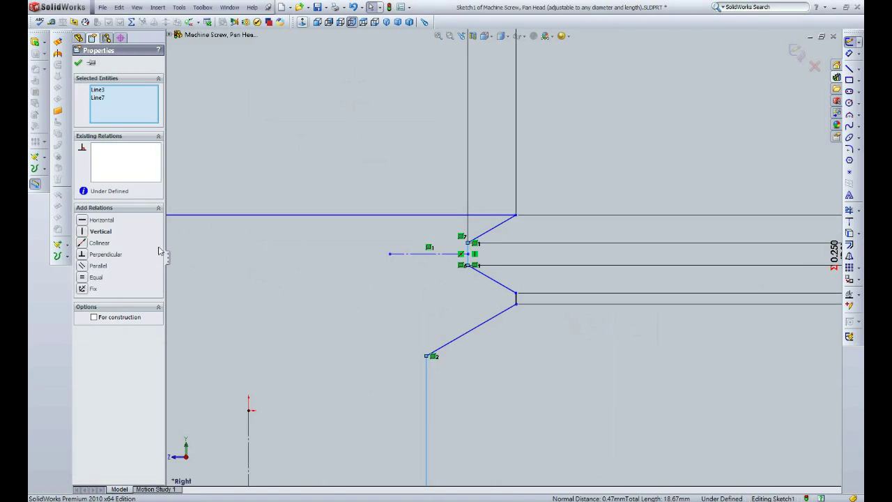
click(85, 244)
scroll(505, 263, up, 4)
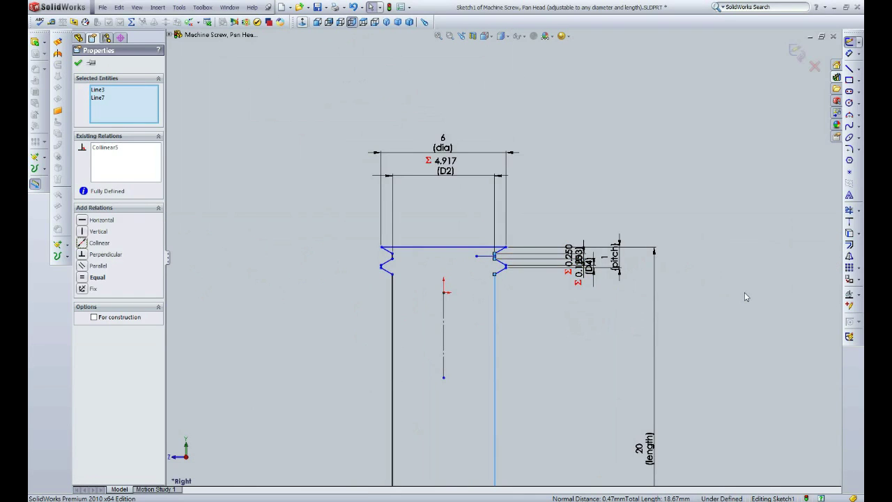
Dimension the top line to the origin, creating dimension D1
click(848, 68)
scroll(446, 307, down, 3)
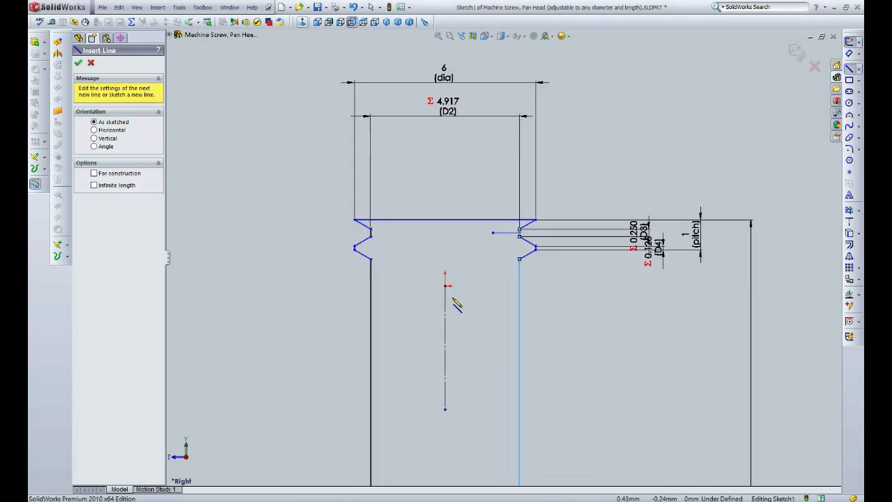
scroll(390, 300, down, 2)
key(Escape)
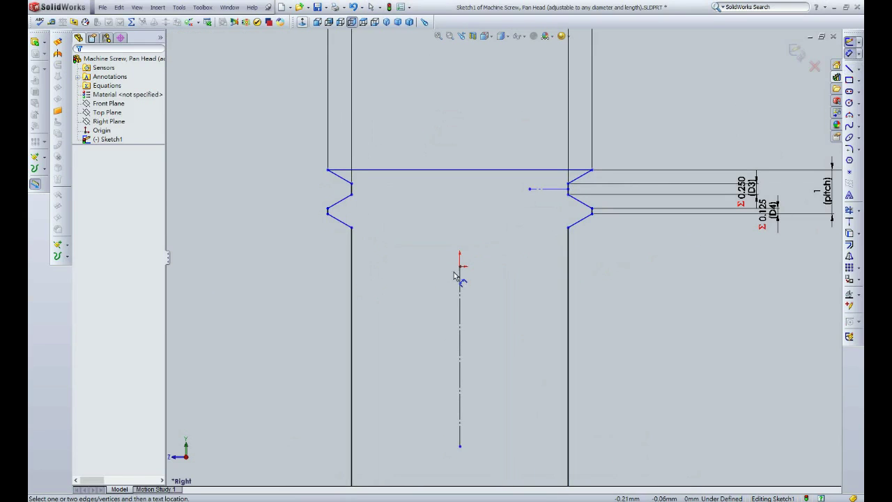
click(459, 265)
click(452, 170)
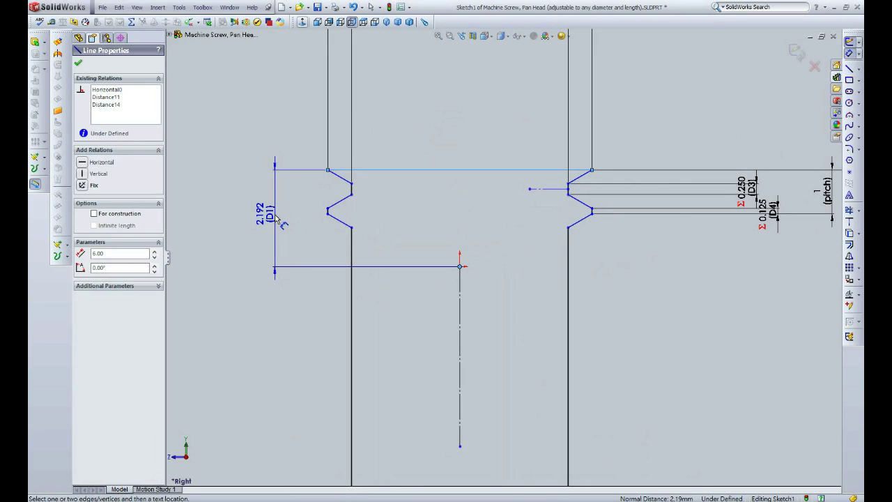
click(269, 213)
click(238, 231)
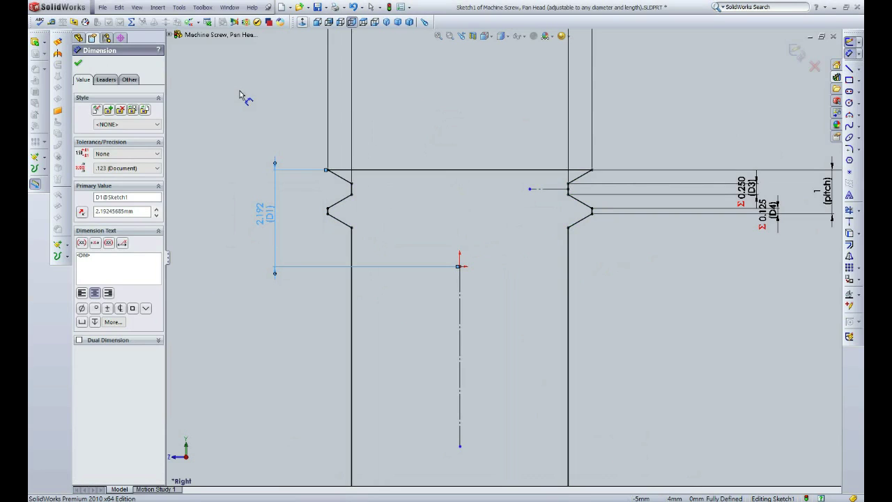
Add the equation D1 = pitch*2 so D1 reads 2, fully defining the sketch
click(179, 7)
click(202, 309)
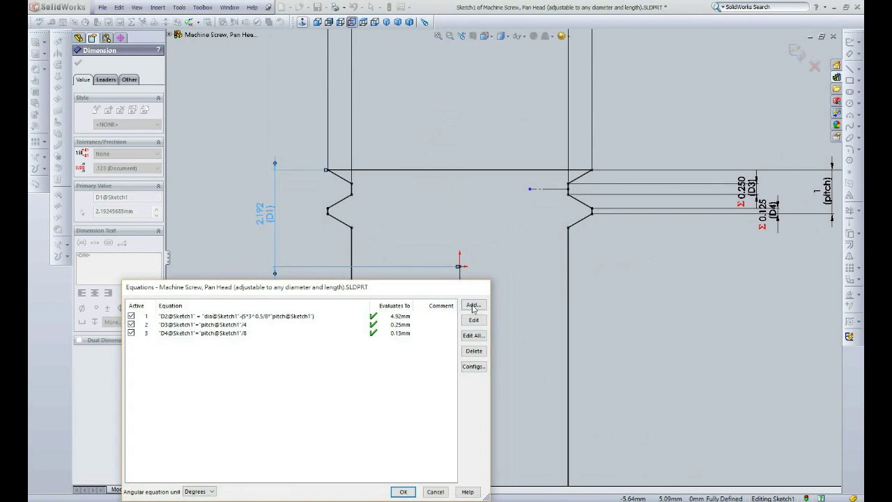
click(473, 305)
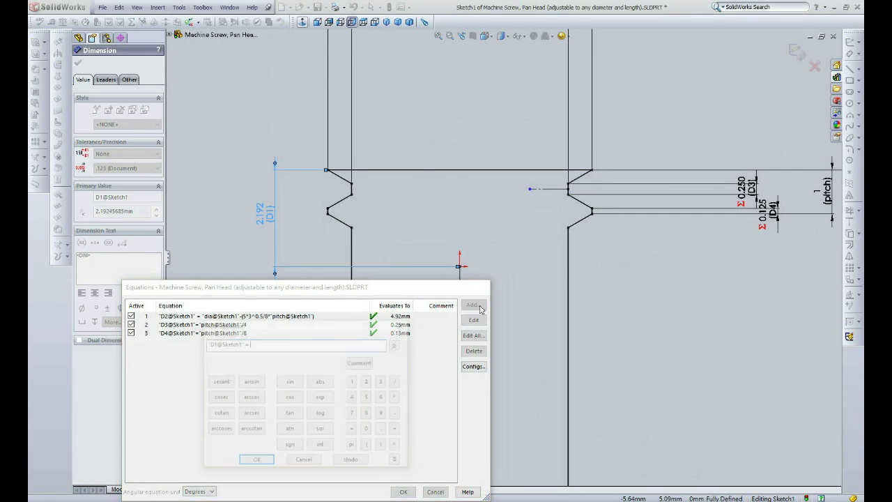
scroll(505, 251, up, 3)
click(689, 219)
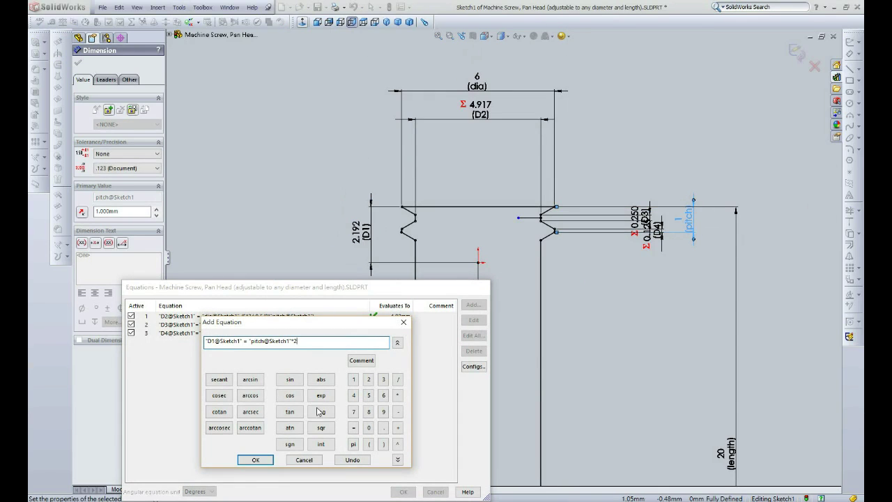
click(257, 460)
click(403, 492)
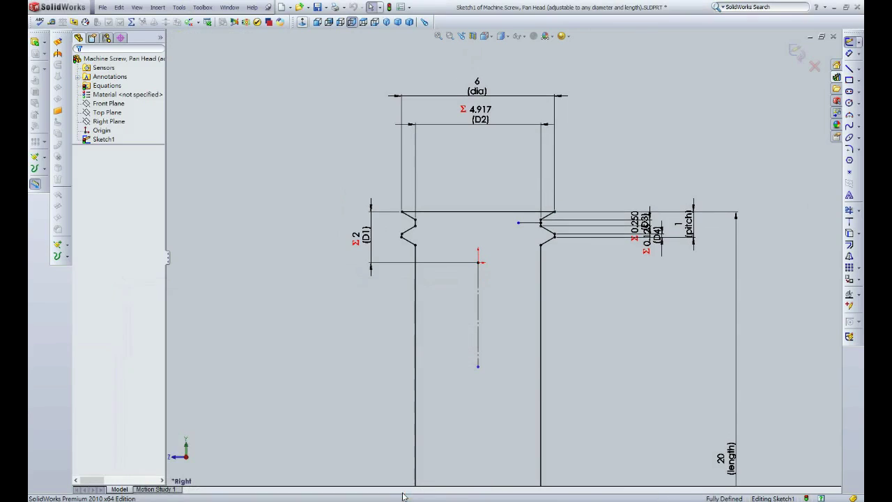
scroll(398, 376, up, 2)
scroll(398, 376, up, 2)
scroll(398, 376, up, 2)
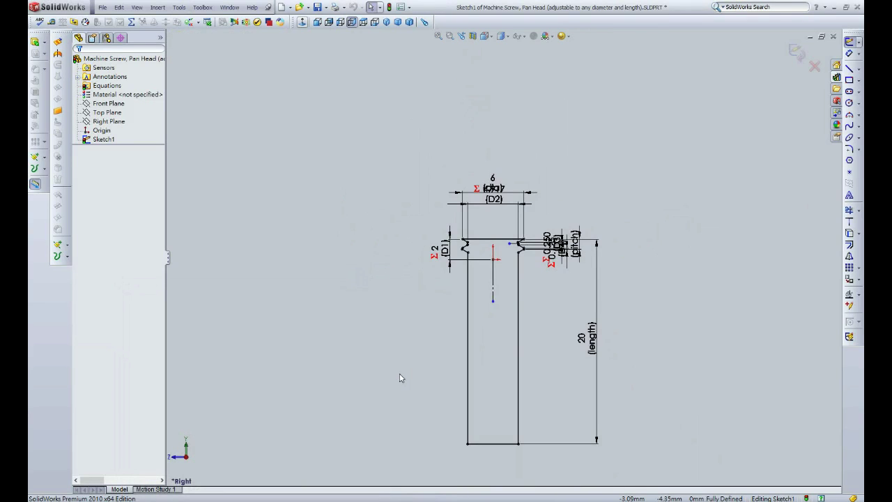
Exit the screw sketch and start a new sketch on the Top Plane
click(797, 52)
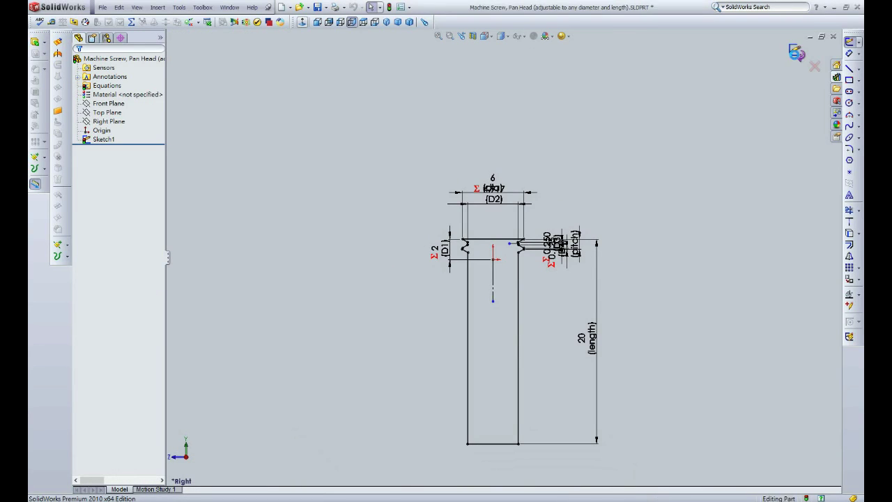
middle_drag(570, 122, 502, 202)
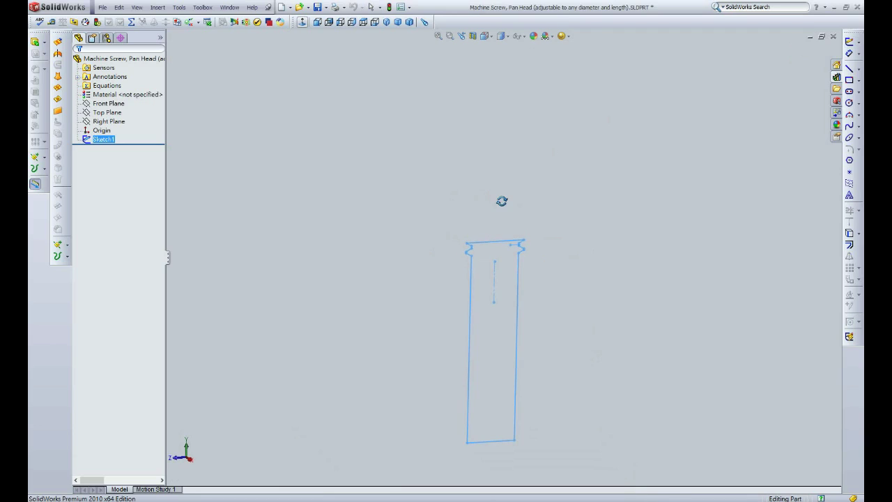
click(107, 112)
click(849, 41)
Draw a circle centred at the origin and make it coincident with Point21
click(849, 102)
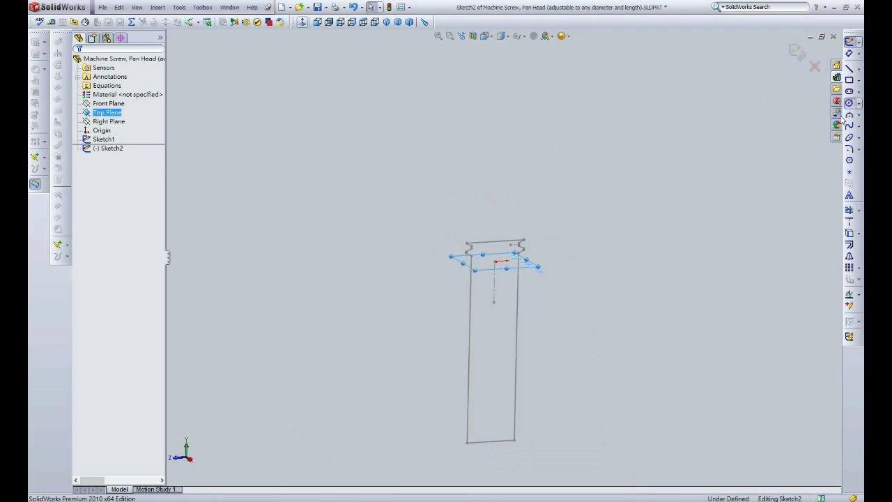
scroll(490, 290, down, 3)
click(520, 211)
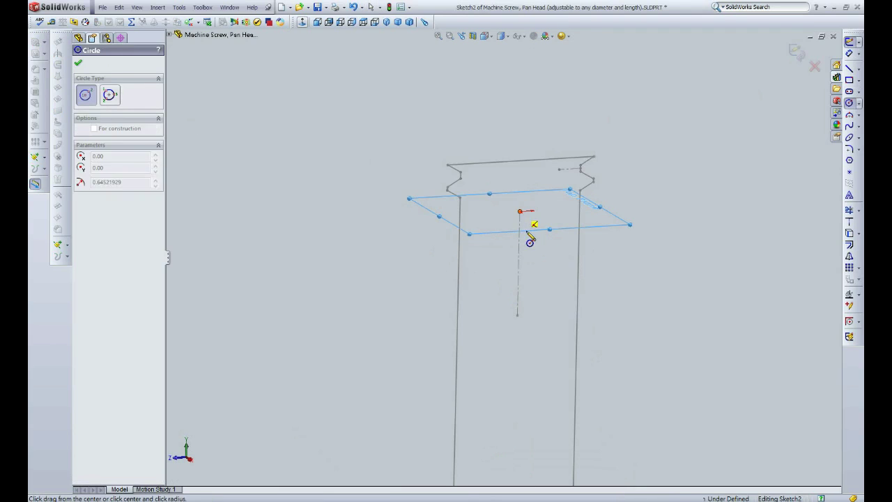
click(538, 256)
key(Escape)
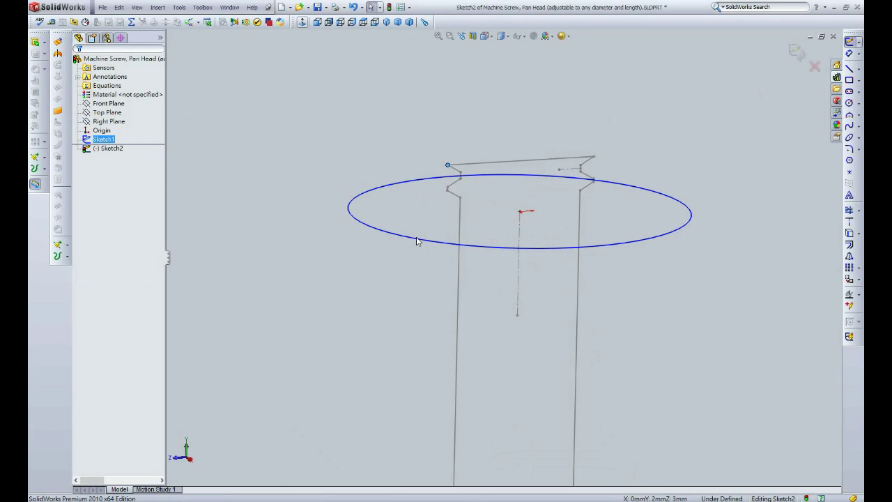
click(416, 244)
ctrl+click(520, 212)
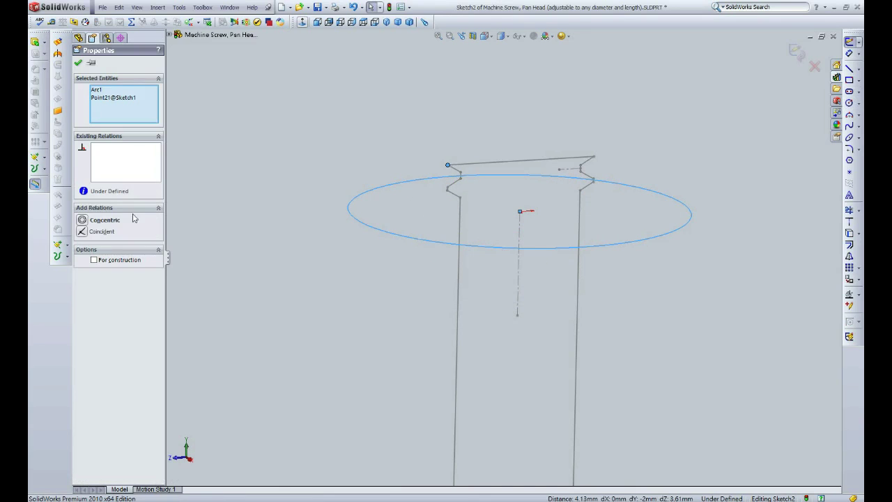
click(98, 231)
Boss-extrude the circle Blind 10mm, reversed downward, as Boss-Extrude1
click(35, 43)
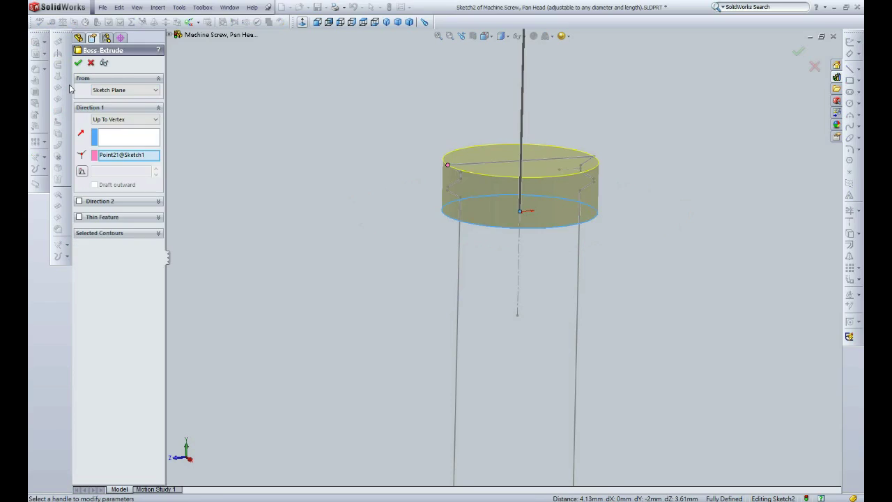
click(82, 171)
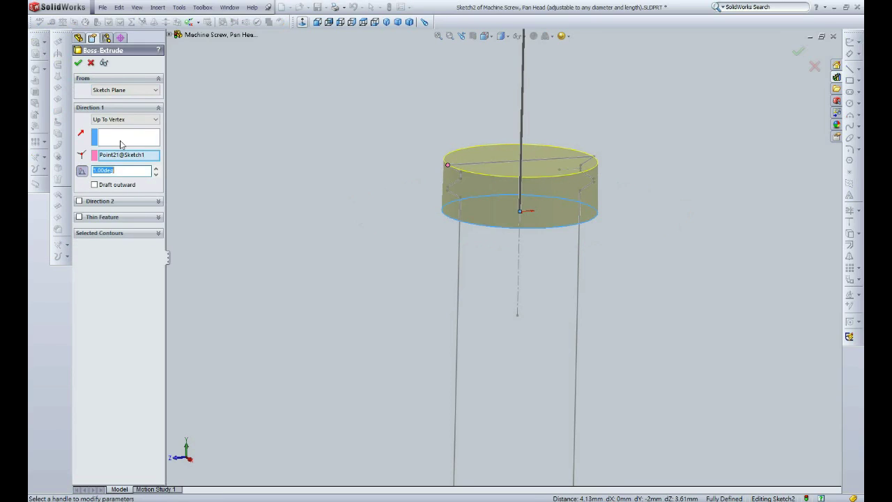
click(82, 172)
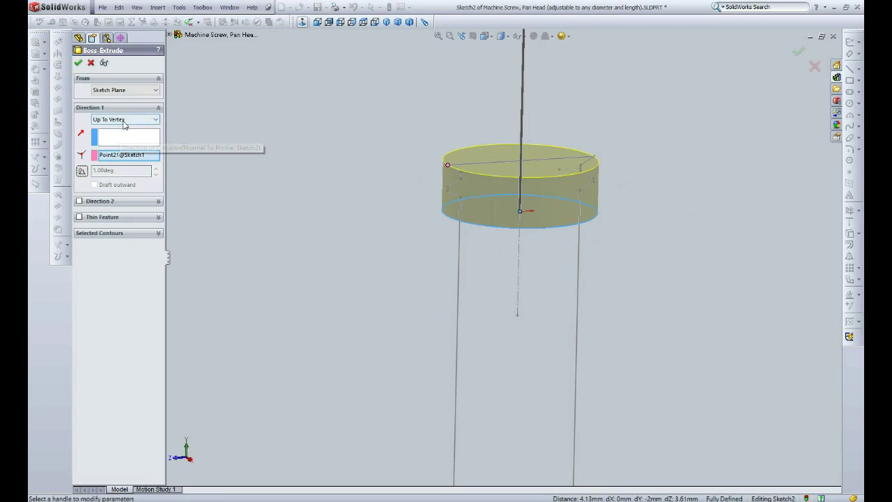
click(111, 120)
click(94, 129)
click(81, 122)
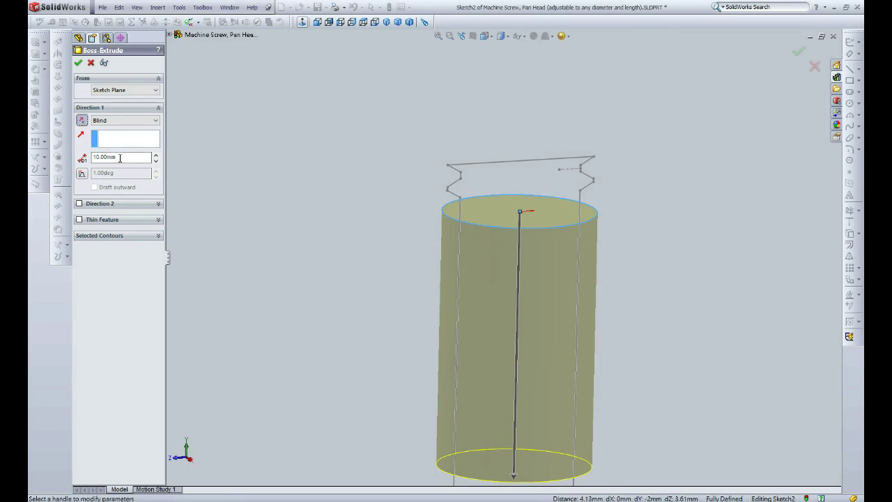
click(78, 62)
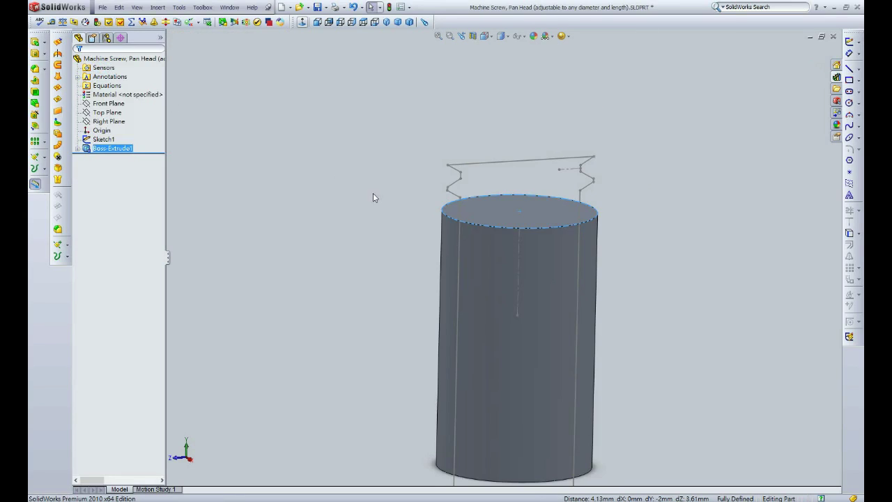
Add the equation D1@Boss-Extrude1 = length@sketch1, making the cylinder 20 mm deep
click(114, 151)
click(179, 7)
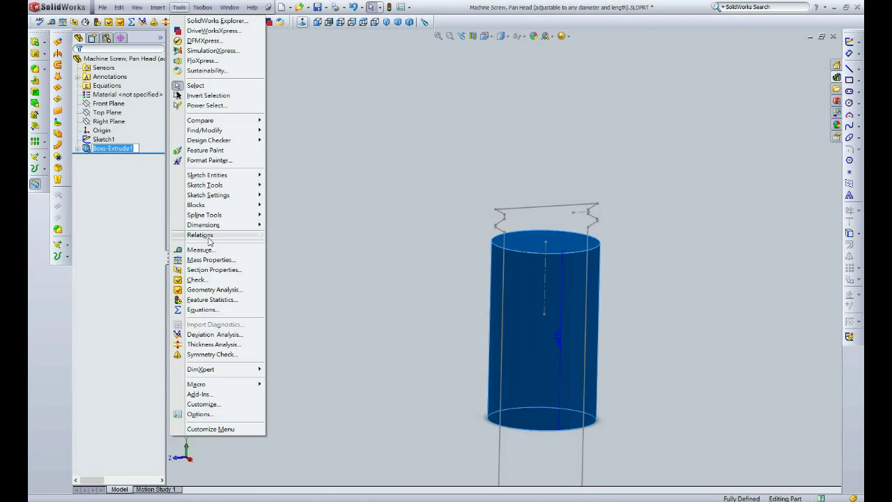
click(202, 309)
click(470, 307)
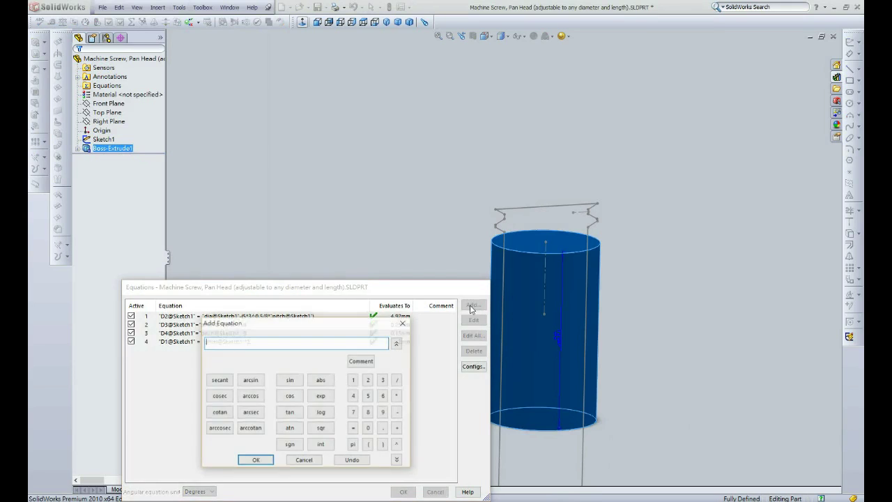
click(558, 338)
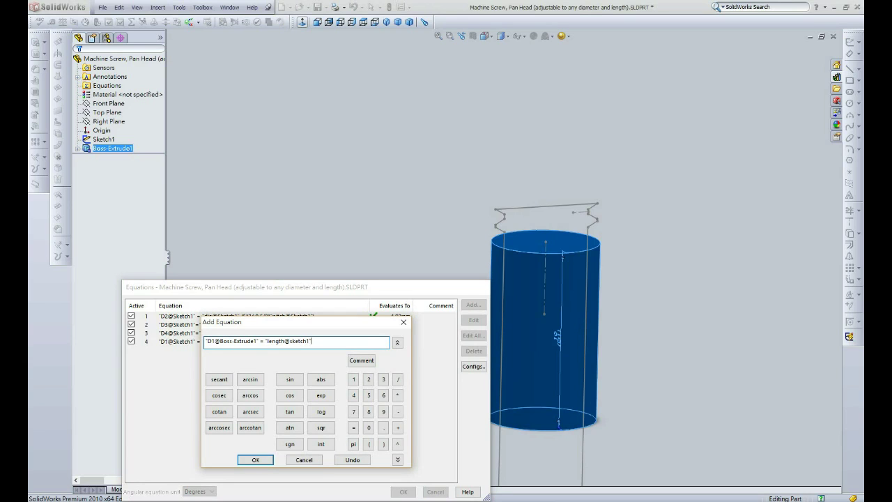
click(255, 460)
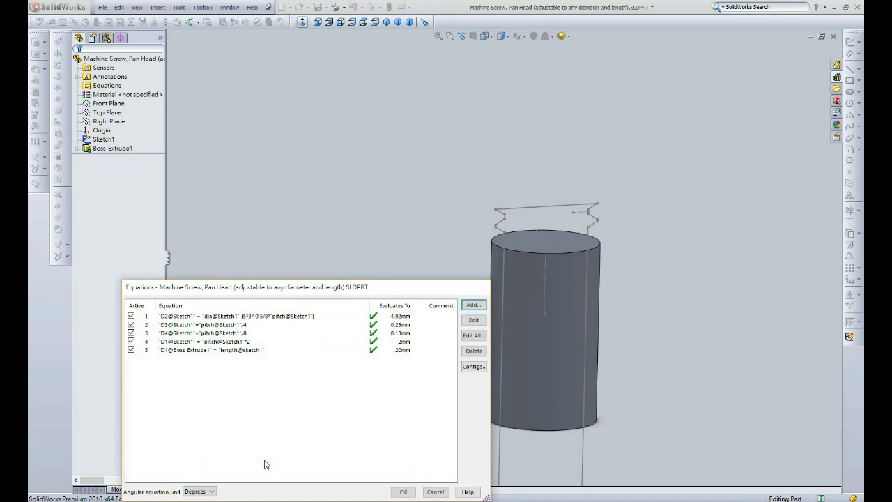
click(405, 492)
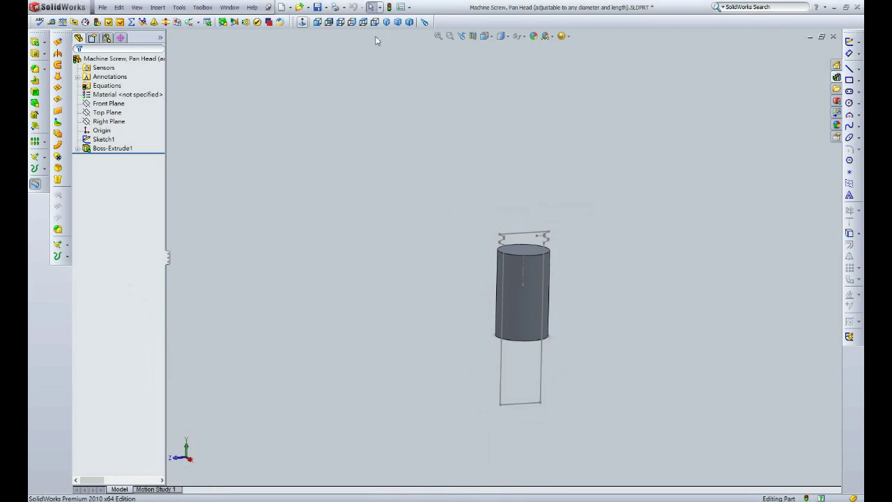
Rebuild the model, then create Plane1 from the Top Plane and Sketch1
click(390, 8)
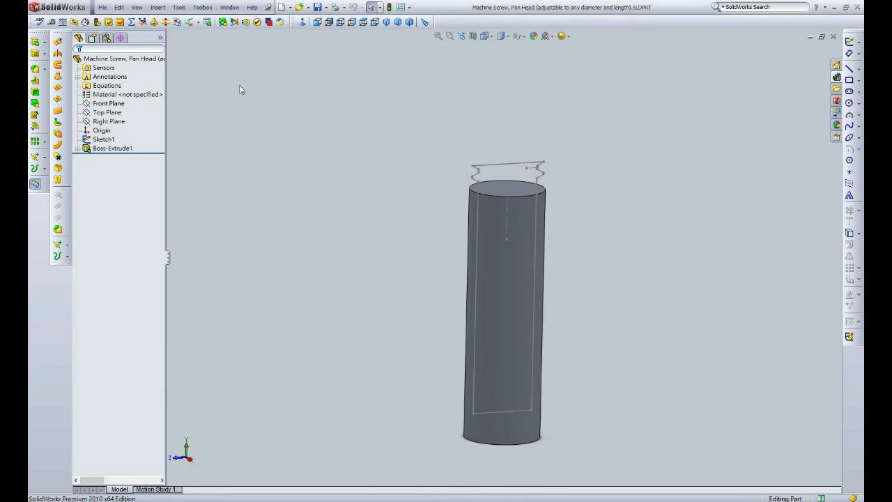
click(115, 122)
click(112, 112)
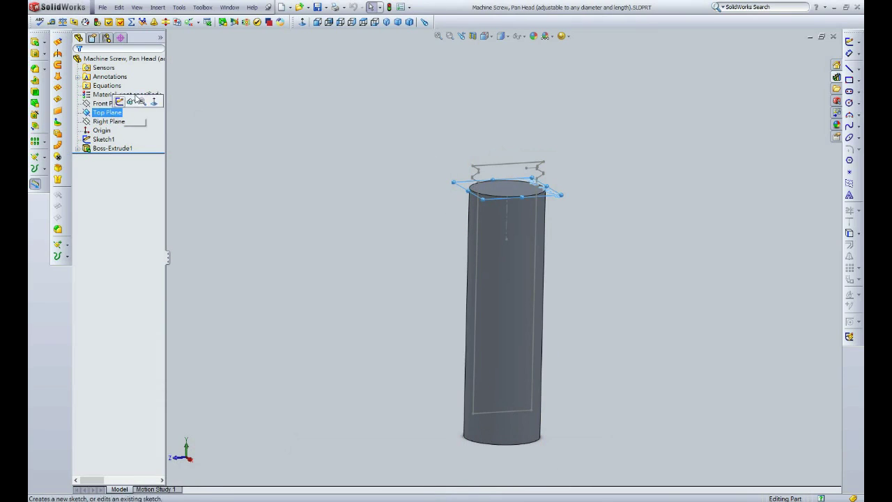
ctrl+click(473, 168)
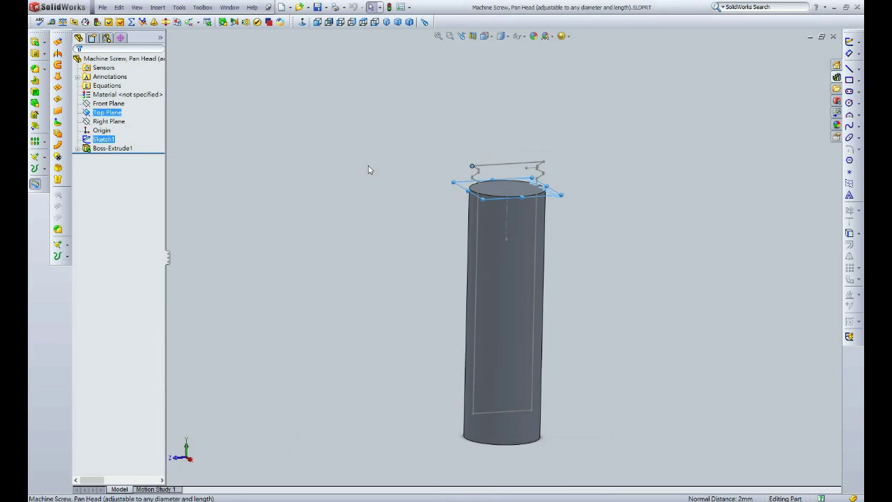
click(59, 245)
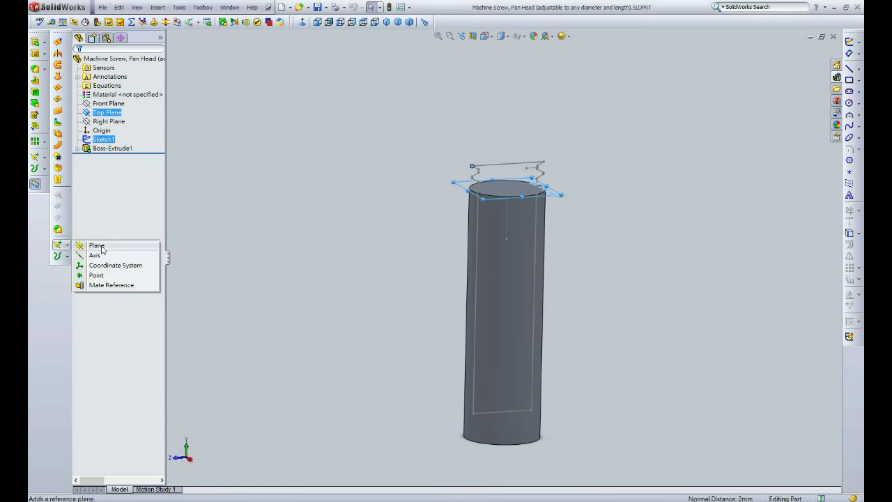
click(103, 249)
click(79, 64)
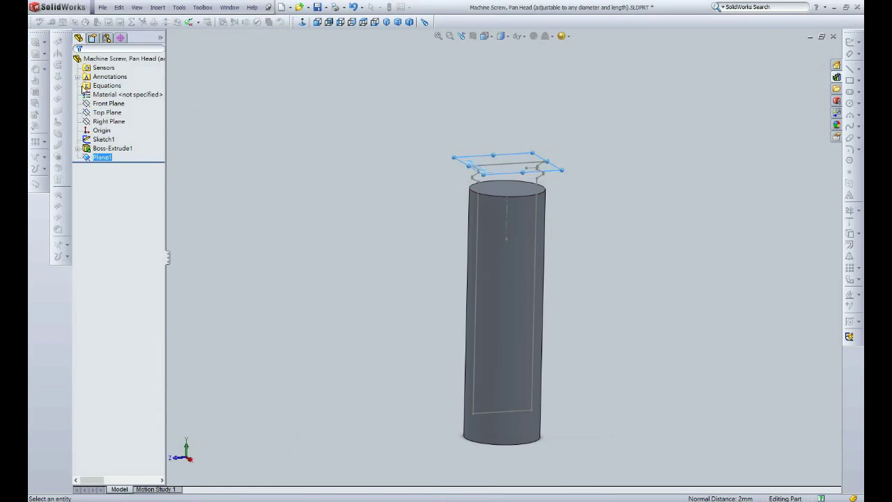
Start a sketch on Plane1 and draw a circle
right_click(95, 159)
click(101, 158)
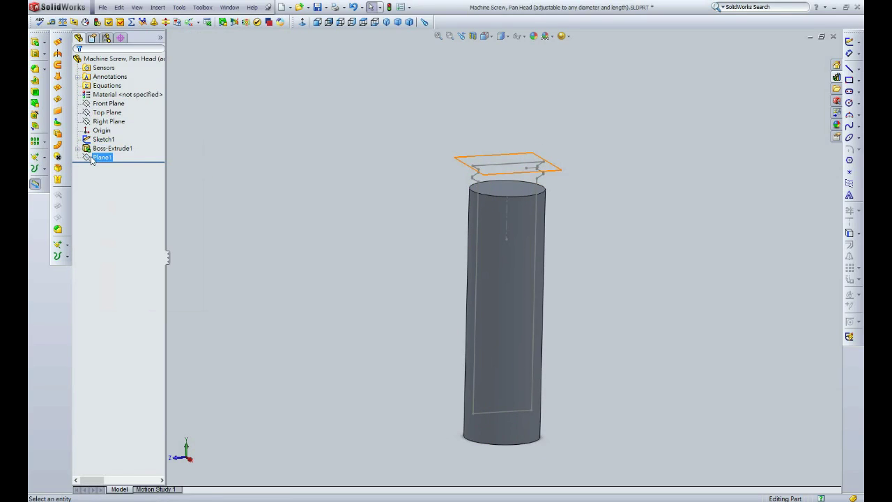
click(850, 42)
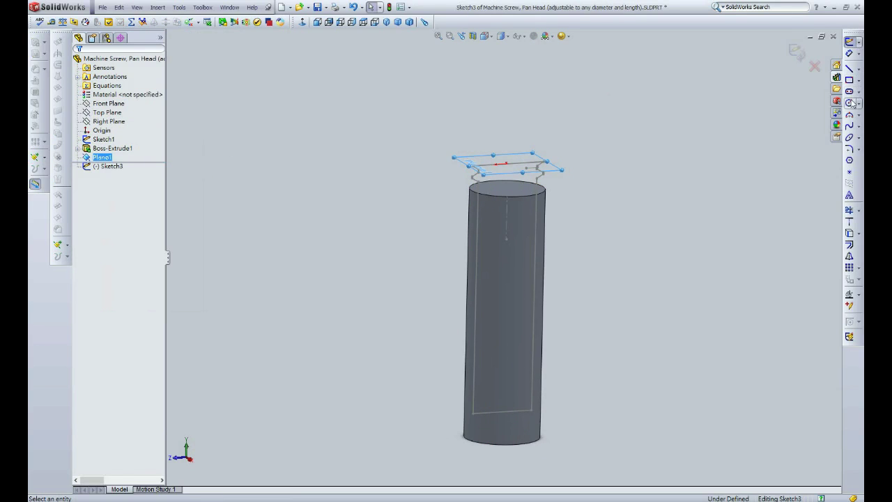
click(849, 103)
scroll(529, 157, down, 5)
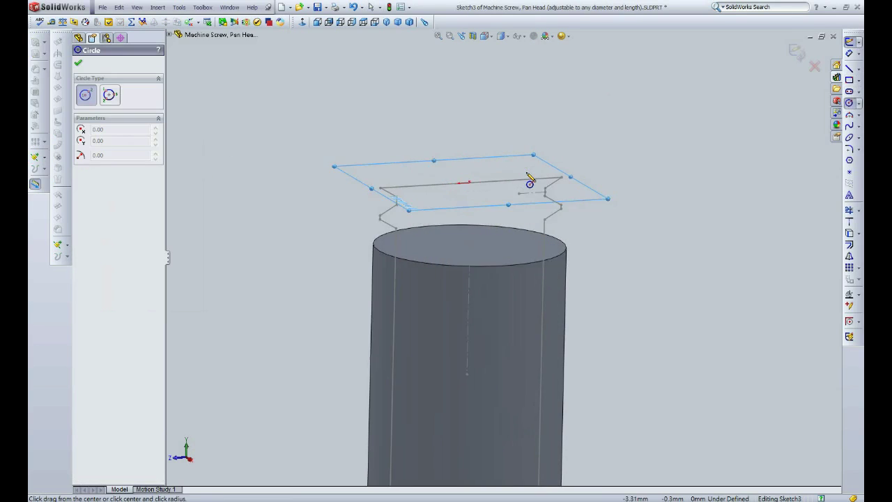
click(458, 189)
click(475, 208)
scroll(454, 213, down, 1)
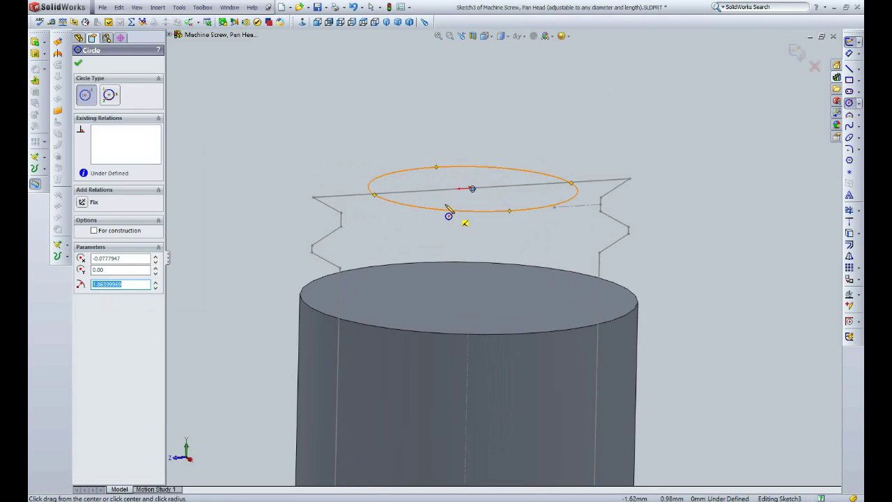
key(Escape)
Make the circle pass through the thread profile's outer point and centre it on the origin
click(315, 199)
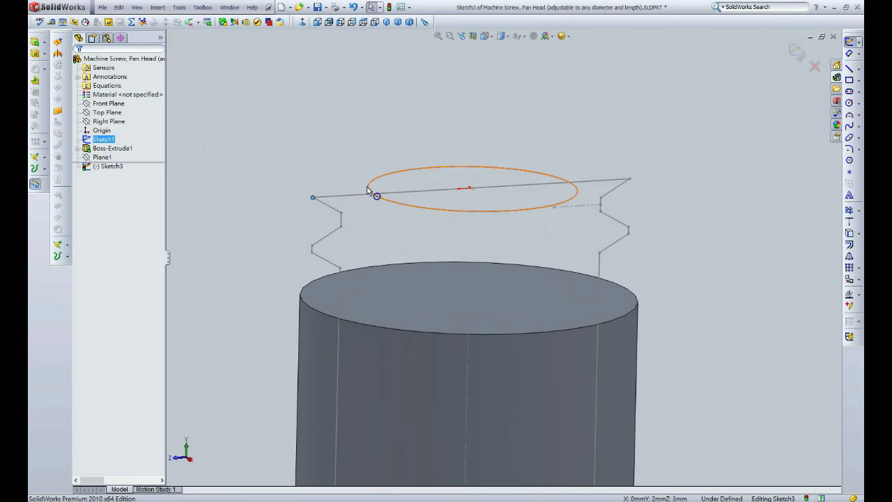
ctrl+click(374, 195)
click(82, 233)
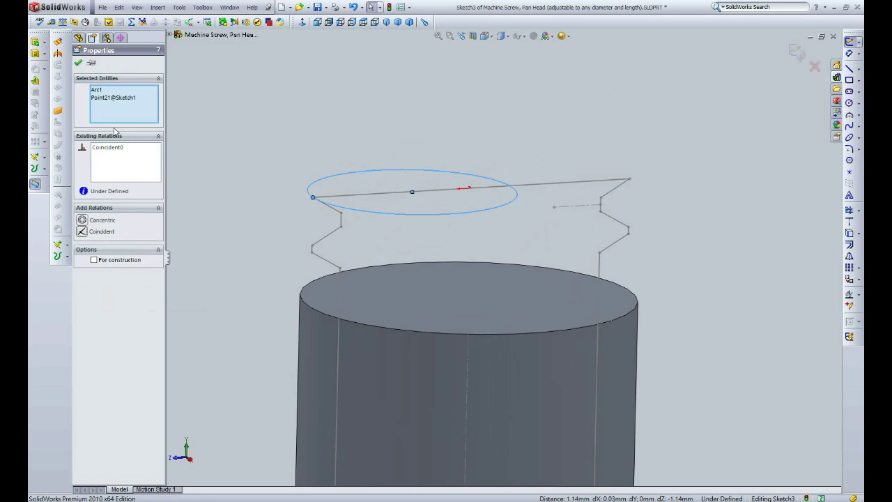
key(Escape)
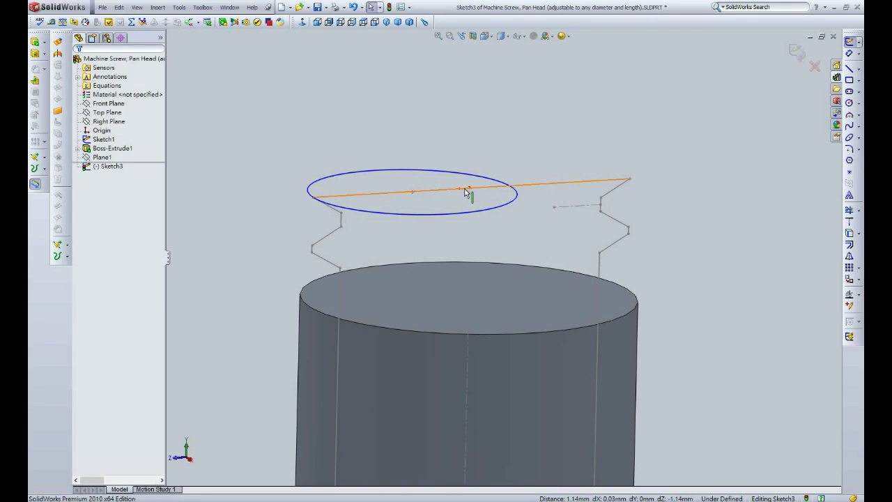
click(101, 130)
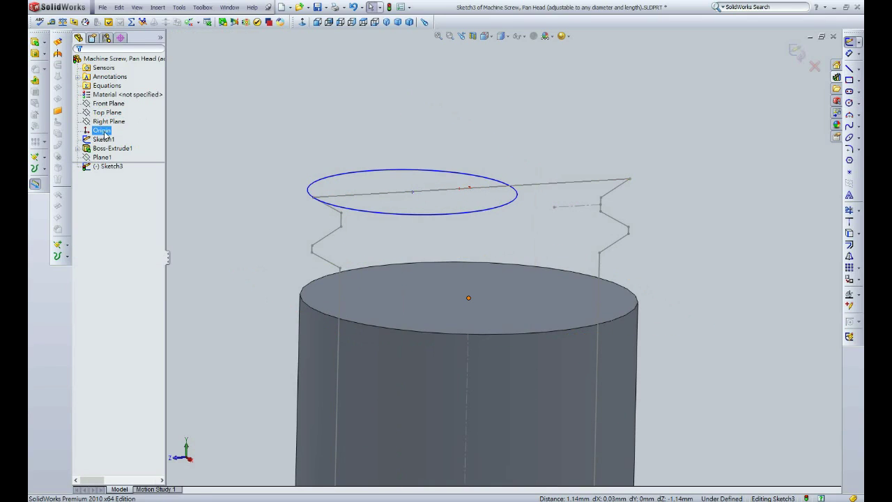
ctrl+click(412, 191)
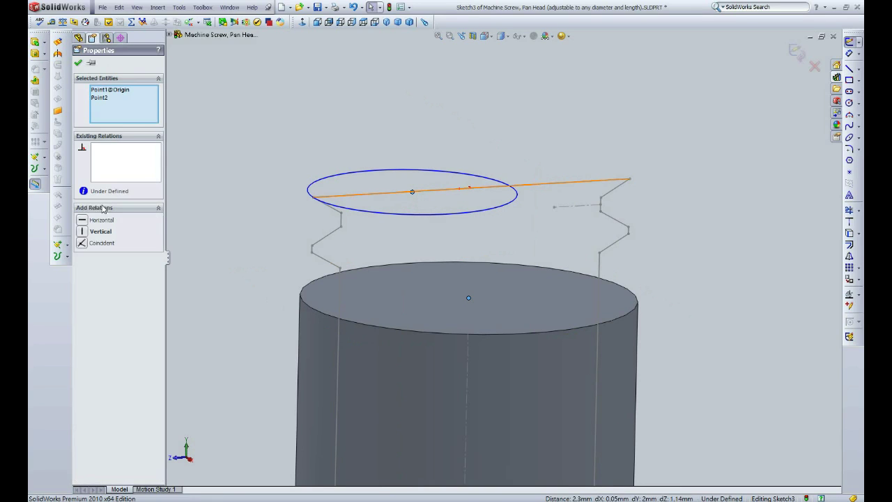
click(82, 244)
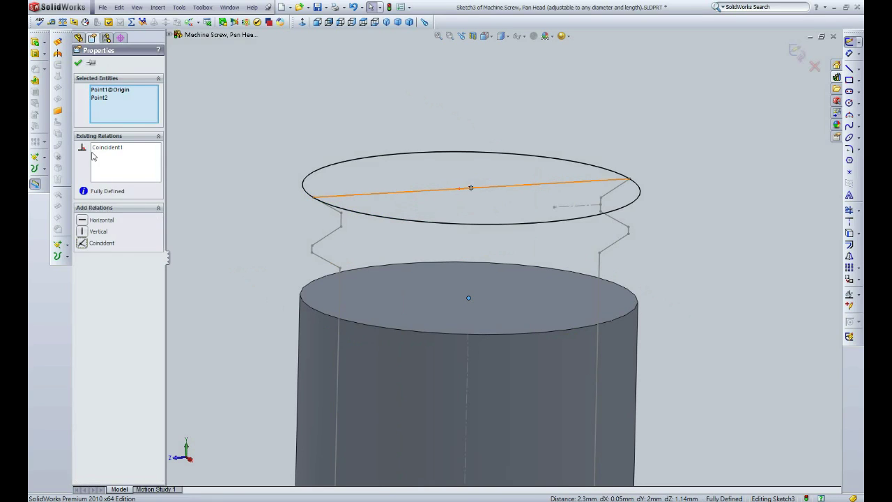
click(79, 63)
click(158, 7)
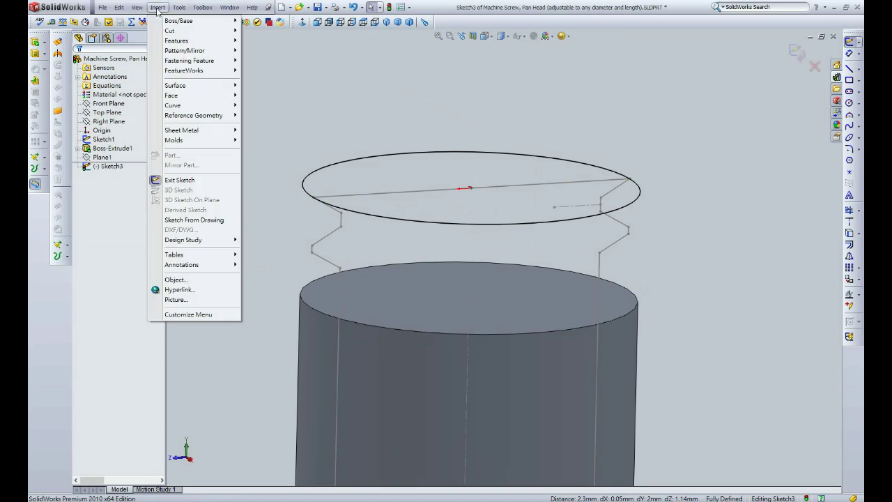
mouse_move(173, 105)
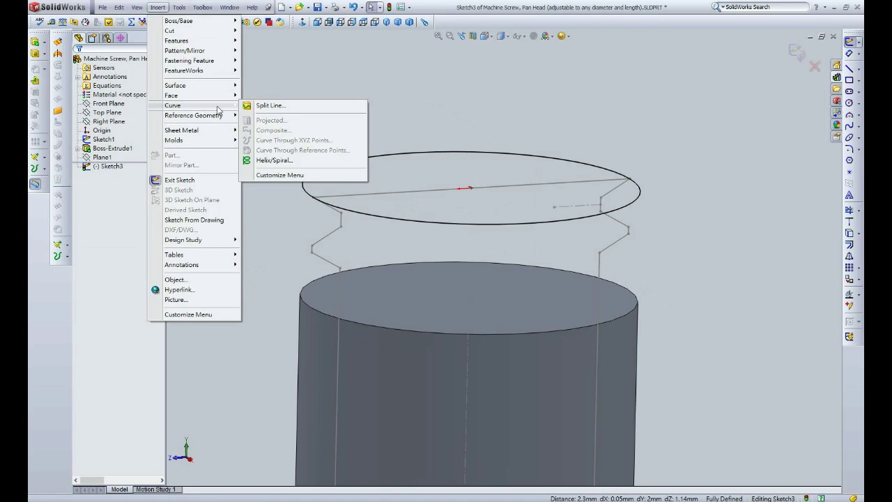
Create a clockwise height-and-pitch helix, 20 mm tall with 2 mm pitch, reversed downward
click(262, 161)
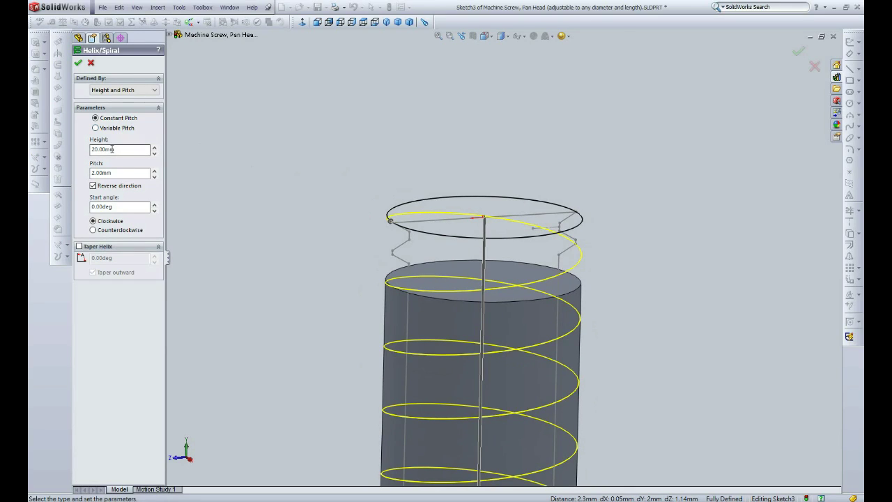
drag(120, 148, 84, 148)
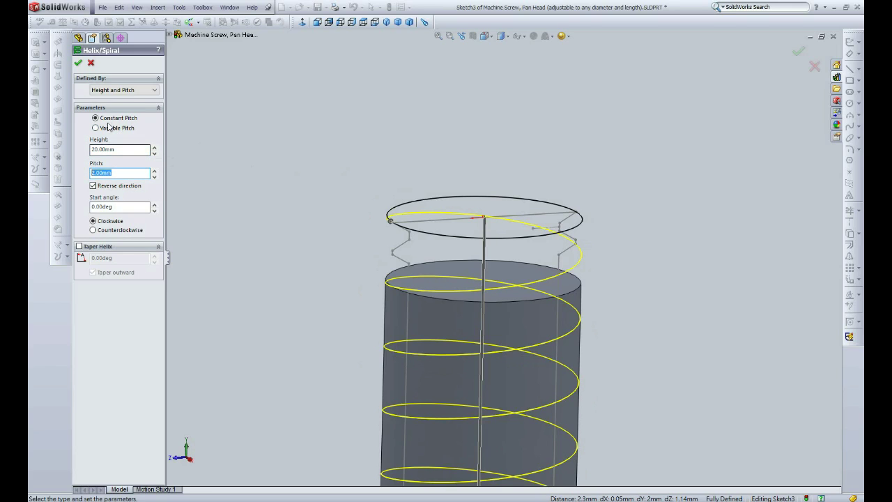
click(124, 90)
click(122, 112)
scroll(465, 239, up, 3)
scroll(533, 306, up, 3)
scroll(534, 315, down, 2)
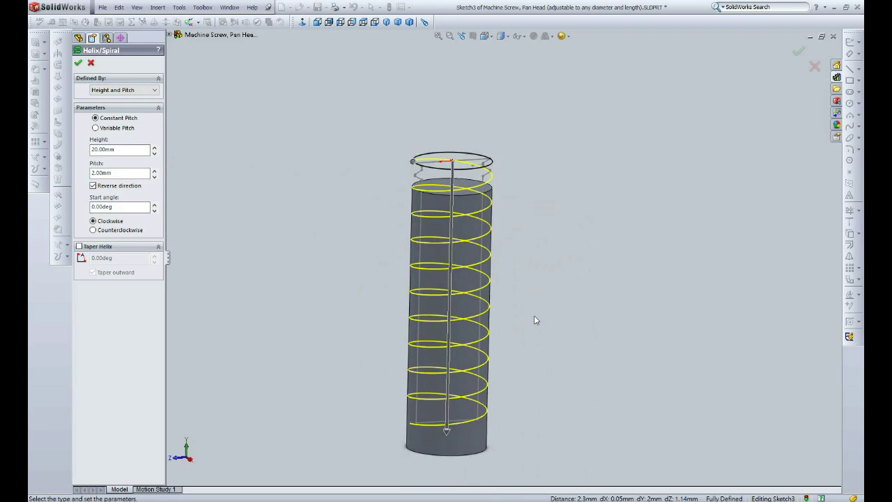
scroll(529, 310, up, 1)
click(78, 63)
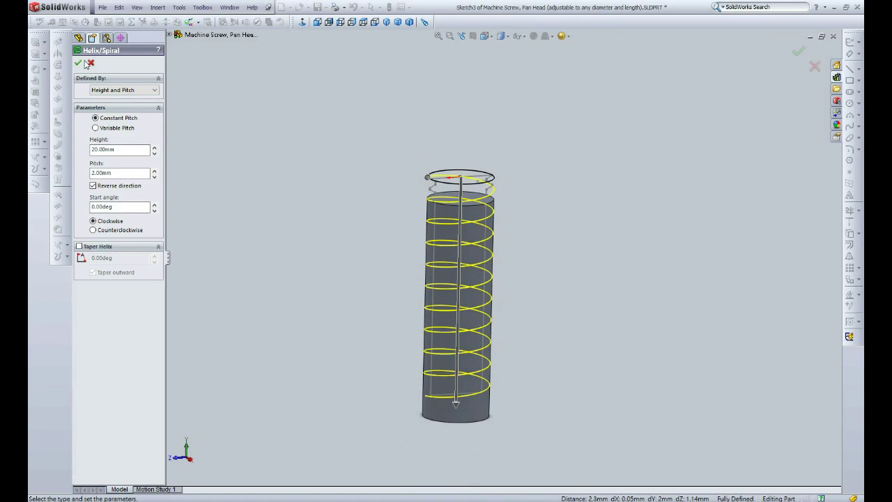
click(179, 8)
Add an equation setting the helix pitch D4 equal to pitch@sketch1
click(197, 309)
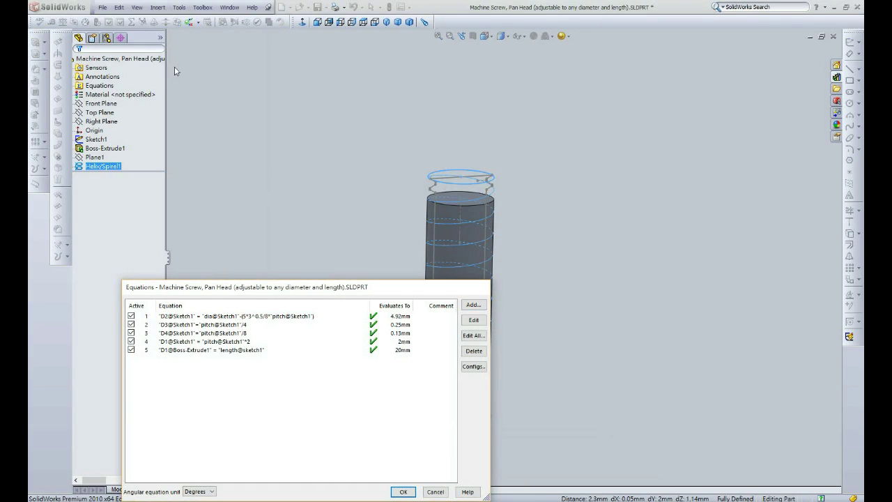
click(103, 166)
scroll(438, 204, down, 2)
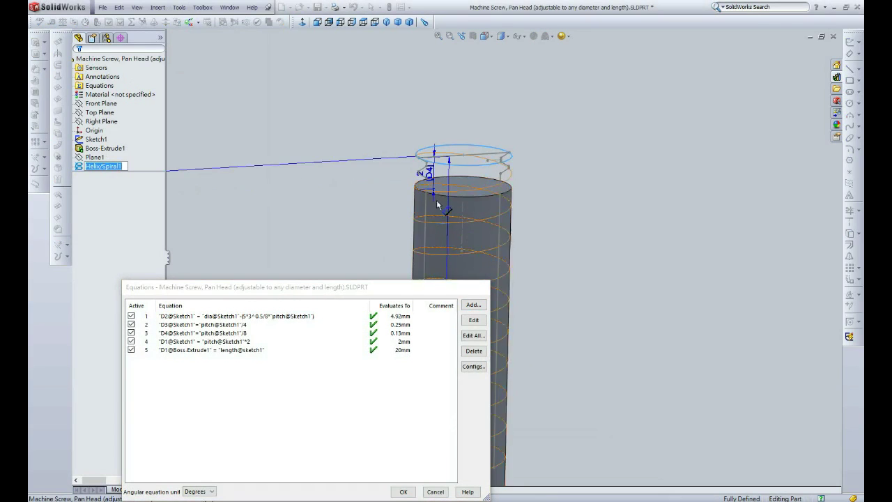
scroll(437, 204, down, 2)
click(473, 304)
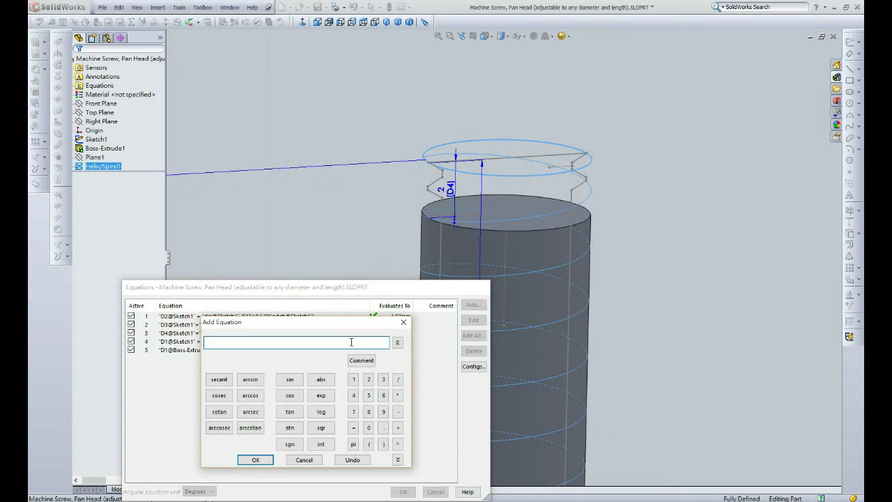
click(450, 188)
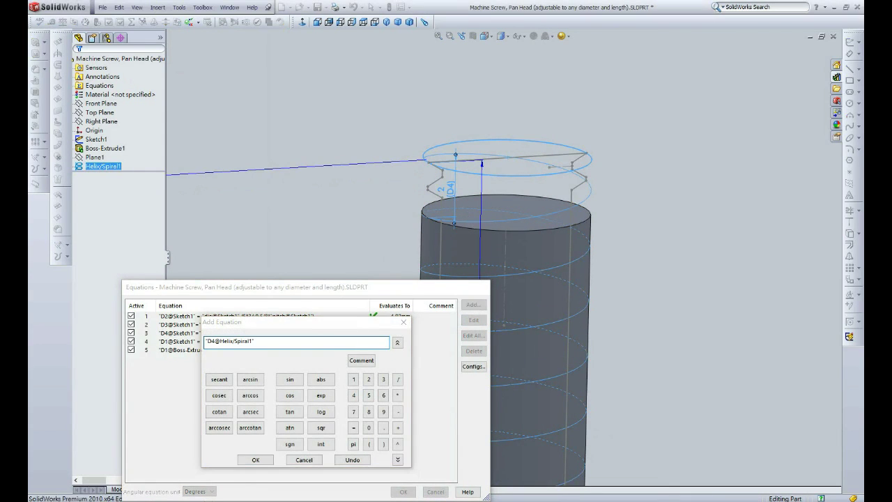
click(320, 342)
text(= "pitch@sketch1)
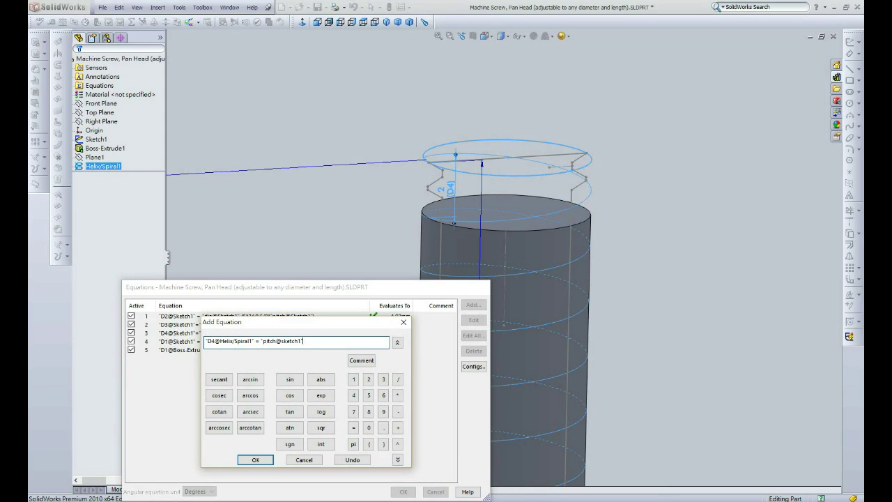
click(255, 459)
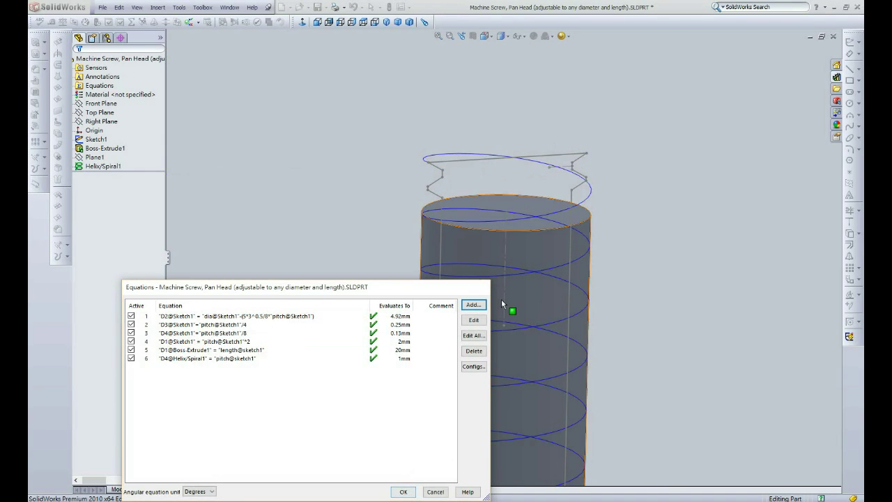
Add an equation setting the helix height D3 to length@sketch1*2, then rebuild
click(472, 305)
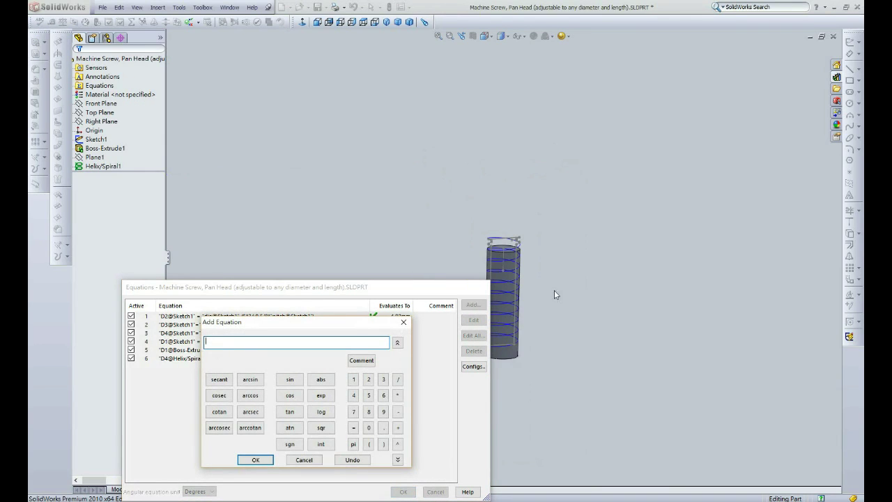
scroll(593, 313, down, 2)
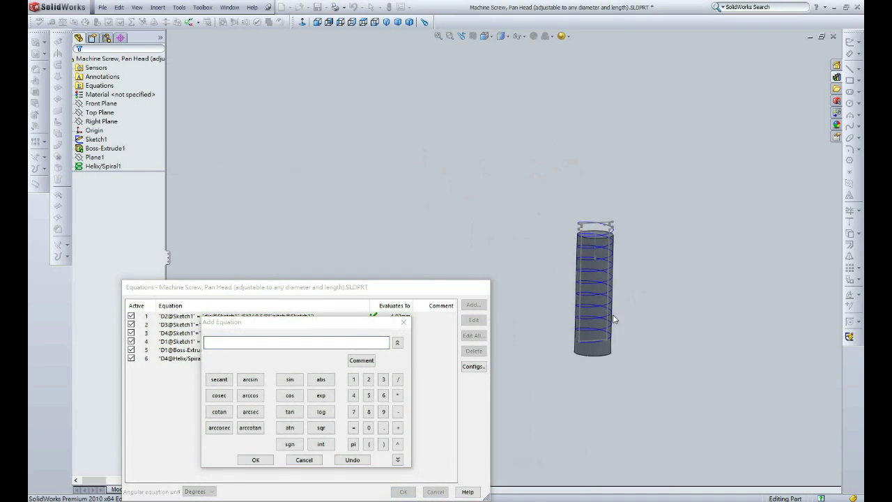
scroll(613, 314, down, 2)
double_click(103, 166)
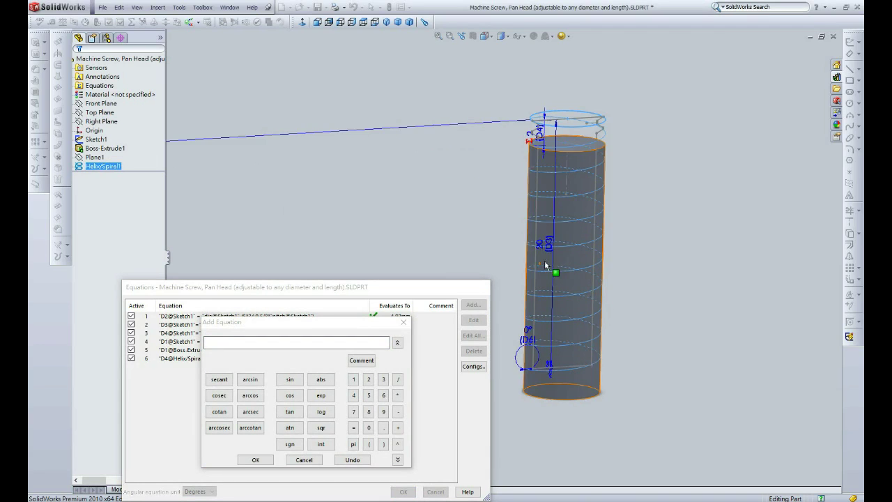
click(547, 248)
click(284, 344)
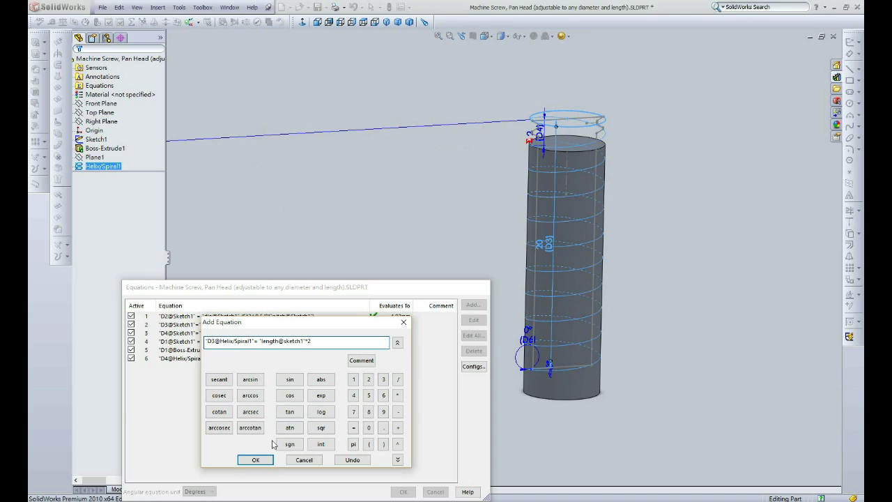
click(255, 460)
click(403, 492)
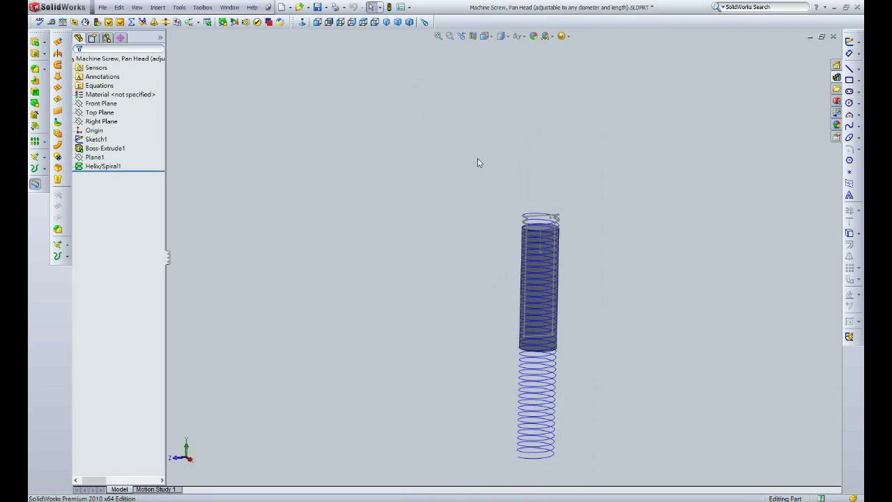
Start a new sketch on the Right Plane
click(99, 124)
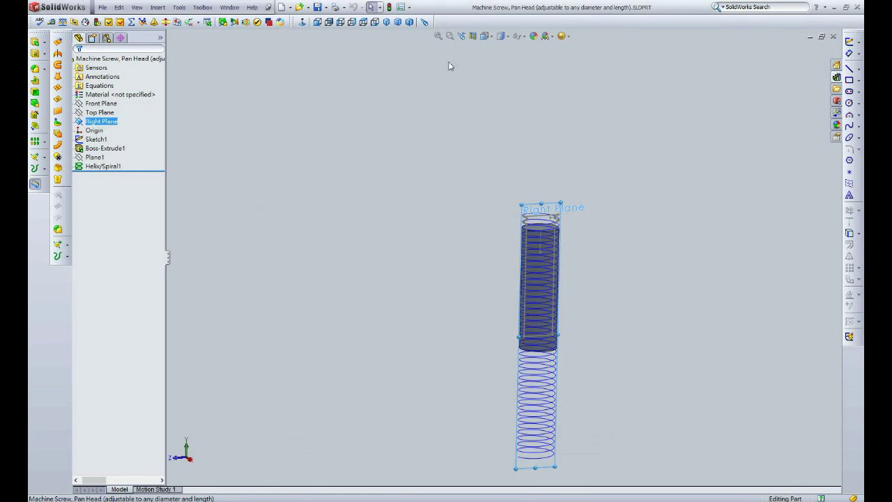
click(854, 43)
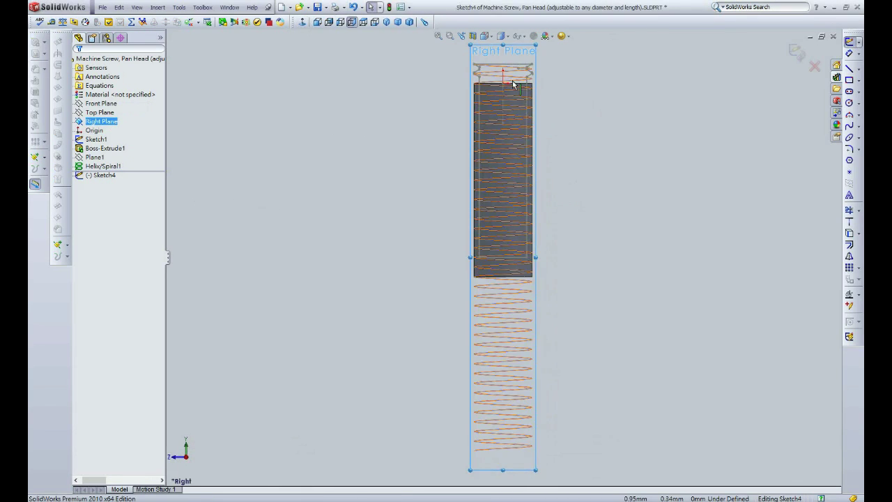
scroll(513, 84, down, 10)
click(849, 68)
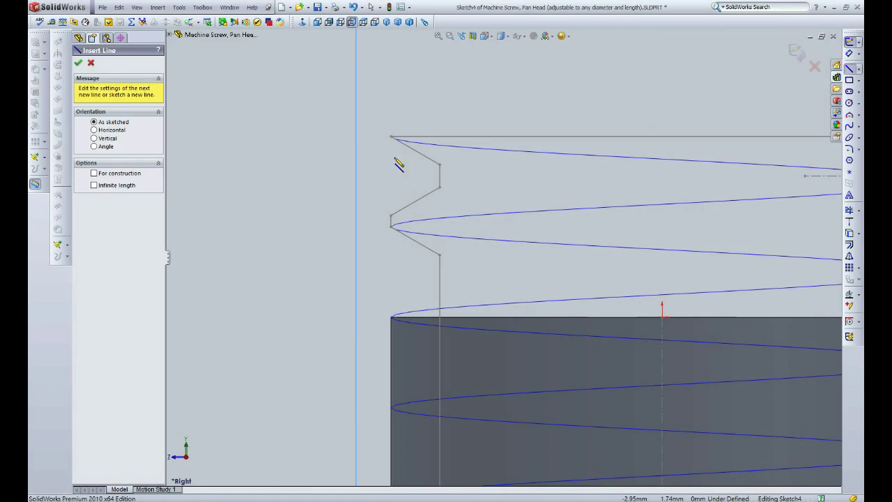
Draw the closed four-edge thread-tooth profile at the helix's top end and exit the sketch
click(391, 137)
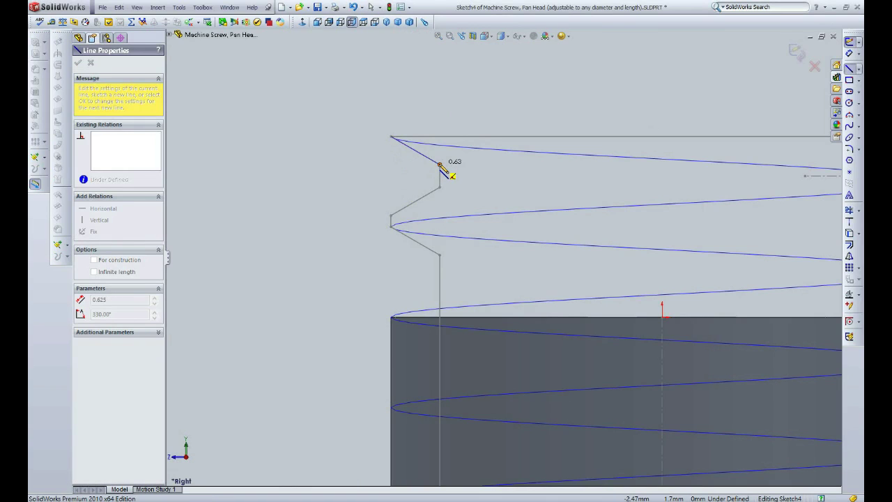
click(439, 164)
click(439, 186)
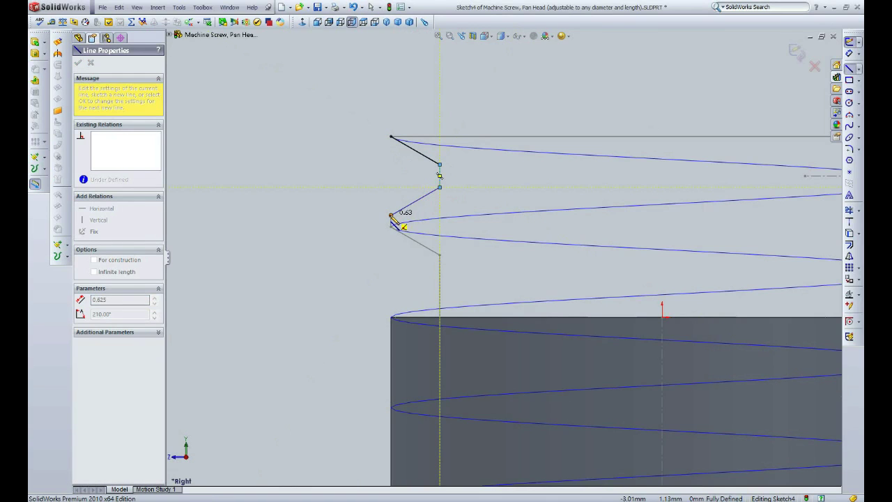
click(391, 215)
click(391, 137)
scroll(508, 209, up, 5)
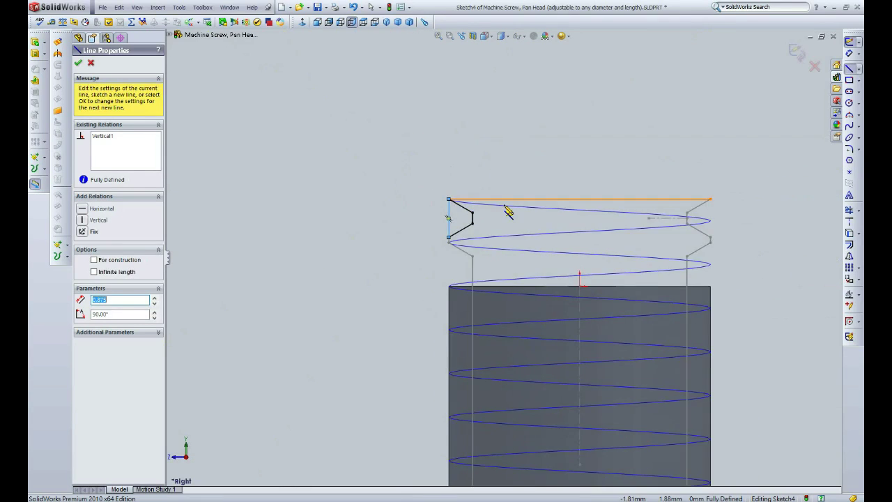
scroll(474, 209, up, 8)
scroll(460, 209, down, 5)
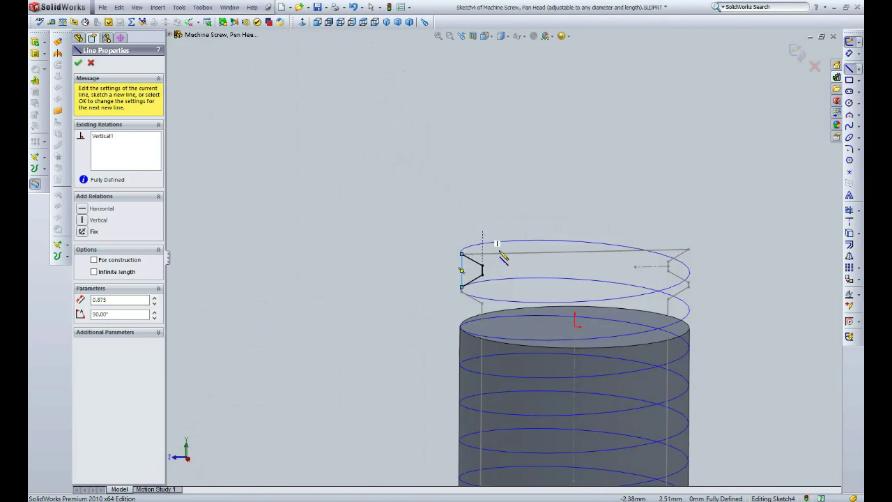
scroll(505, 253, down, 2)
click(800, 55)
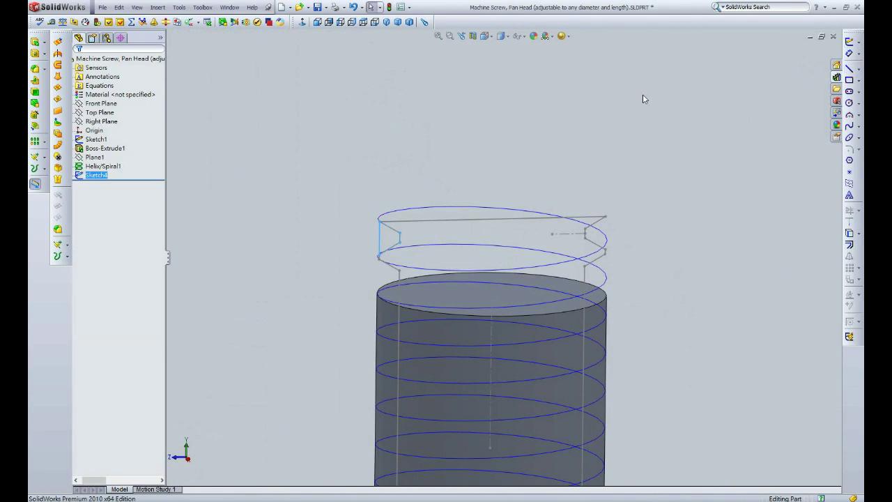
Sweep-cut the Sketch4 tooth profile along Helix/Spiral1, creating Cut-Sweep1
ctrl+click(103, 166)
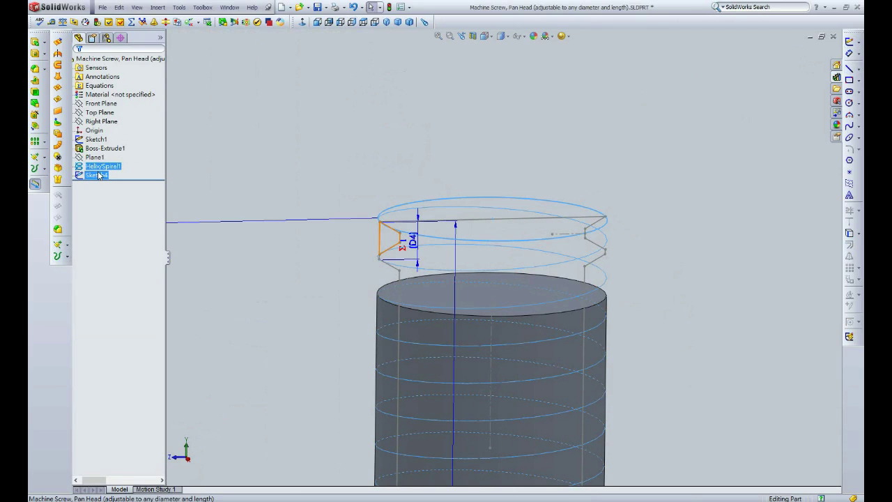
click(157, 7)
mouse_move(170, 30)
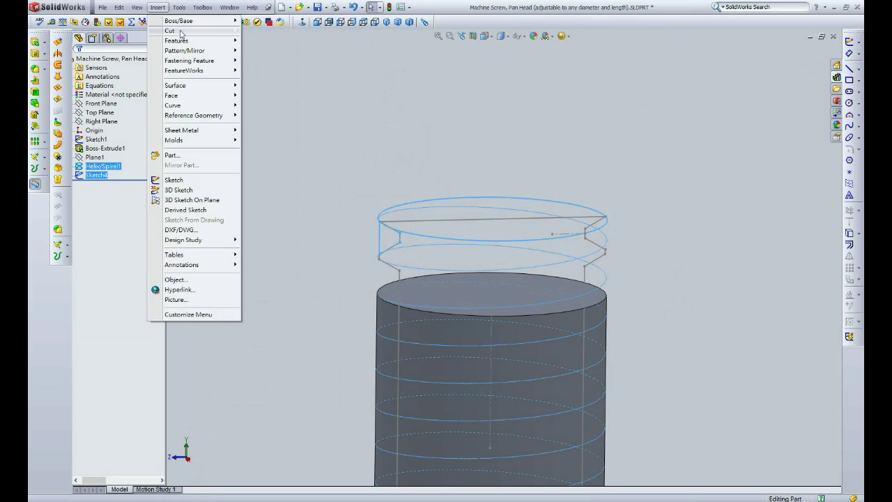
click(266, 50)
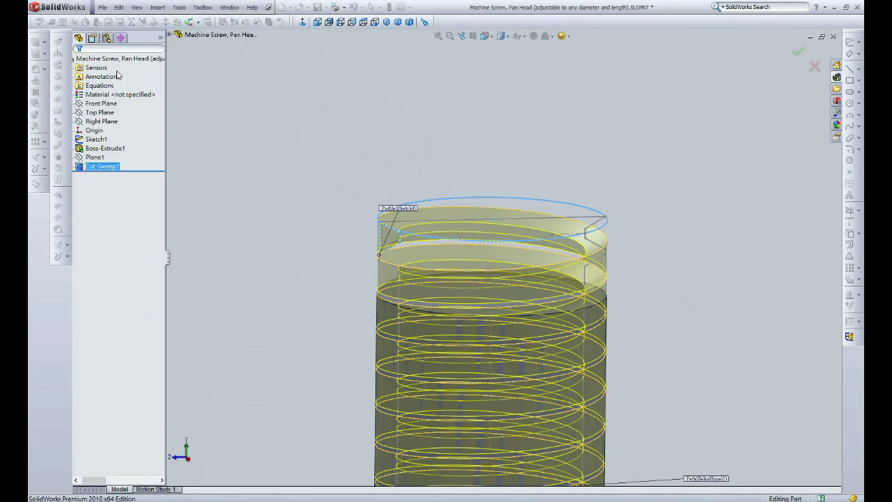
scroll(469, 202, up, 2)
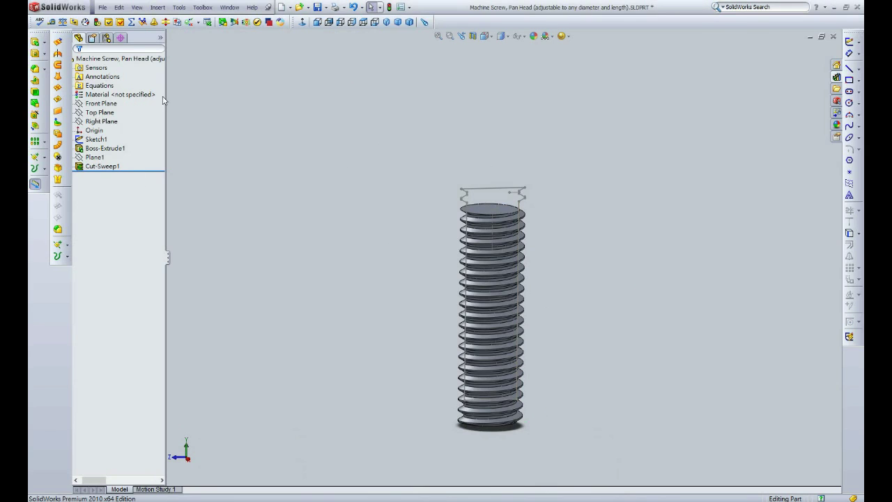
Sketch a triangle on the Right Plane at the thread's lower end
click(101, 121)
click(852, 42)
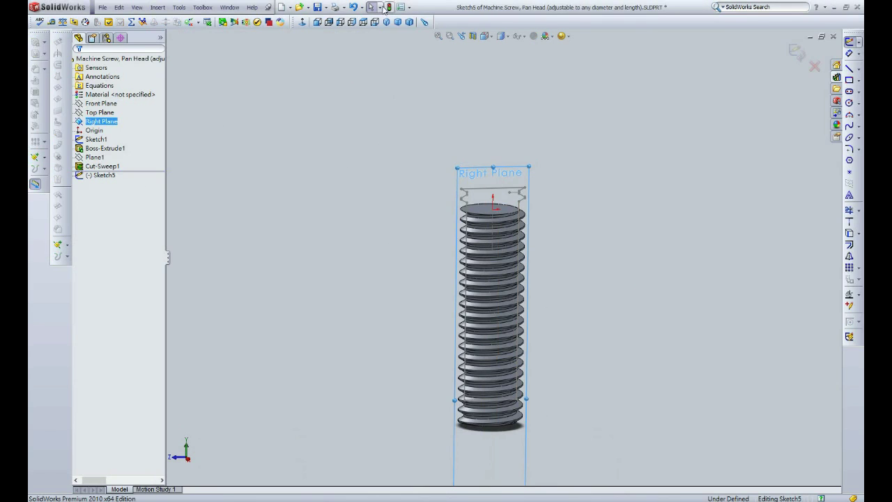
click(850, 68)
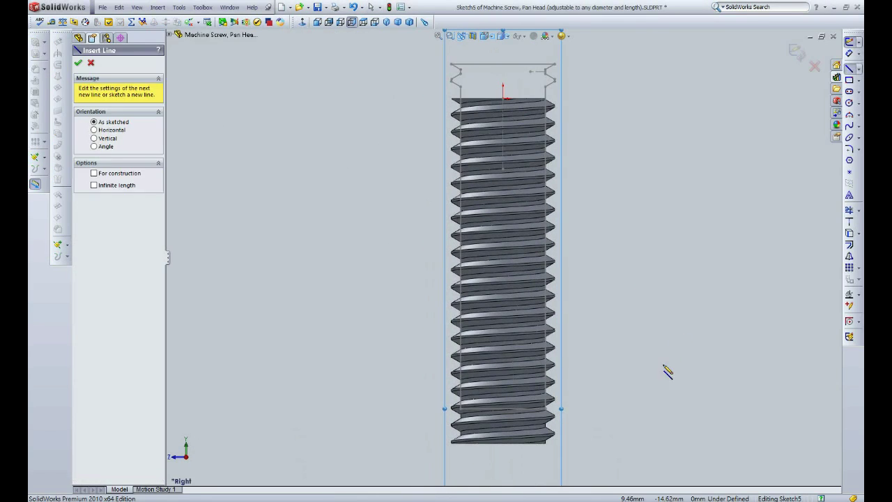
scroll(530, 422, down, 2)
scroll(538, 375, down, 3)
click(497, 382)
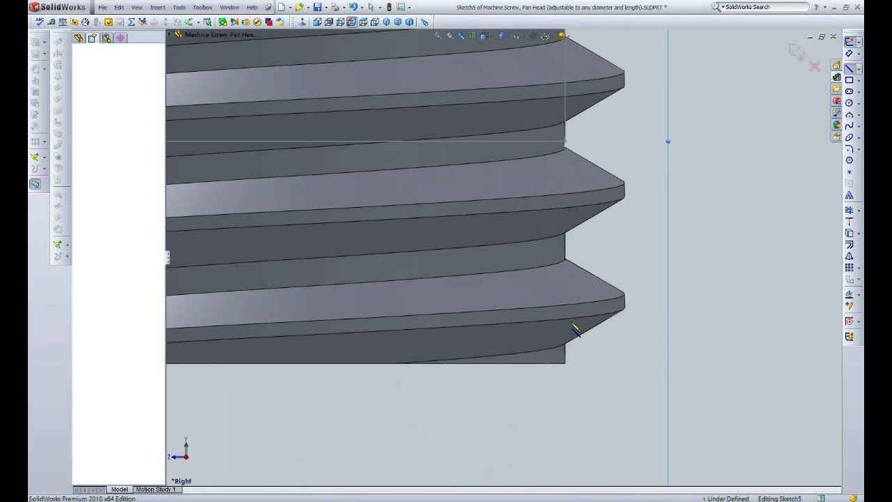
click(629, 254)
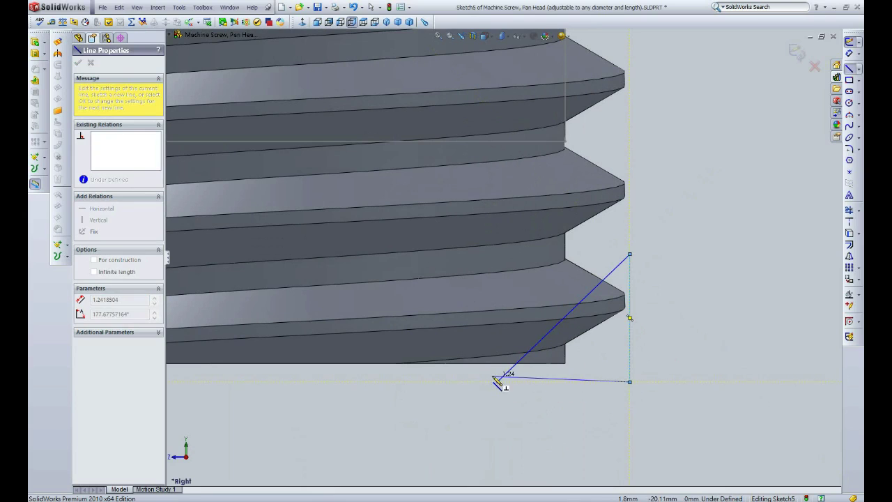
click(497, 382)
key(Escape)
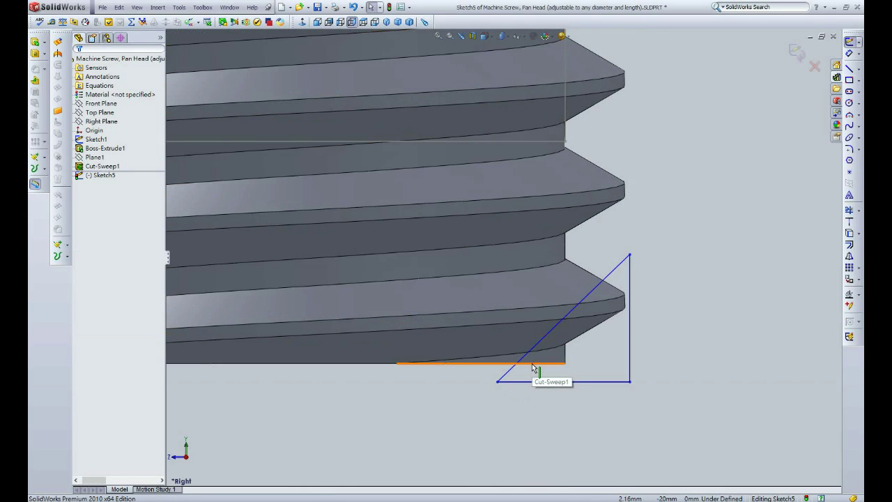
Make the triangle's bottom line collinear with the screw's bottom edge, and its vertical line collinear with the thread crest
click(534, 363)
ctrl+click(527, 382)
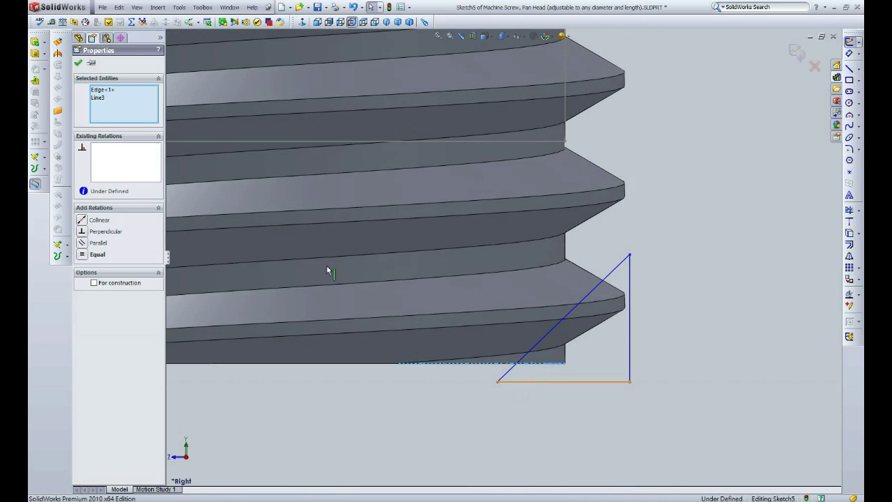
click(82, 220)
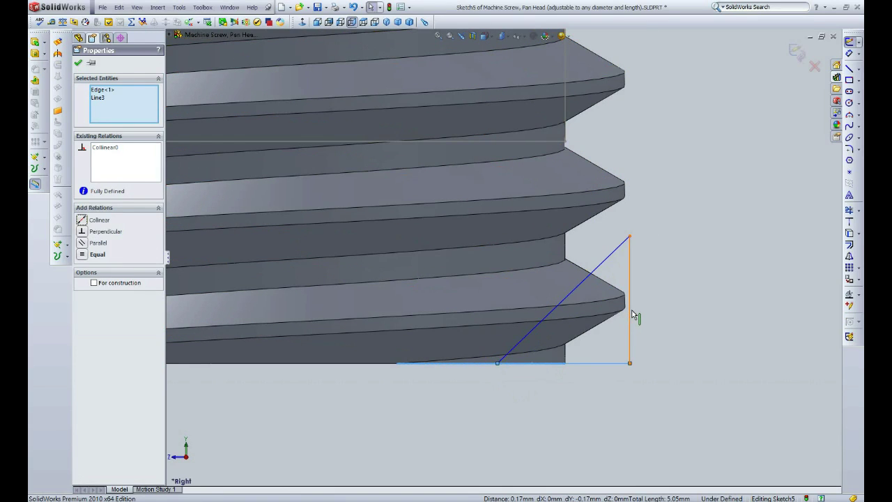
click(630, 314)
scroll(638, 273, up, 3)
scroll(573, 195, up, 3)
scroll(425, 249, down, 4)
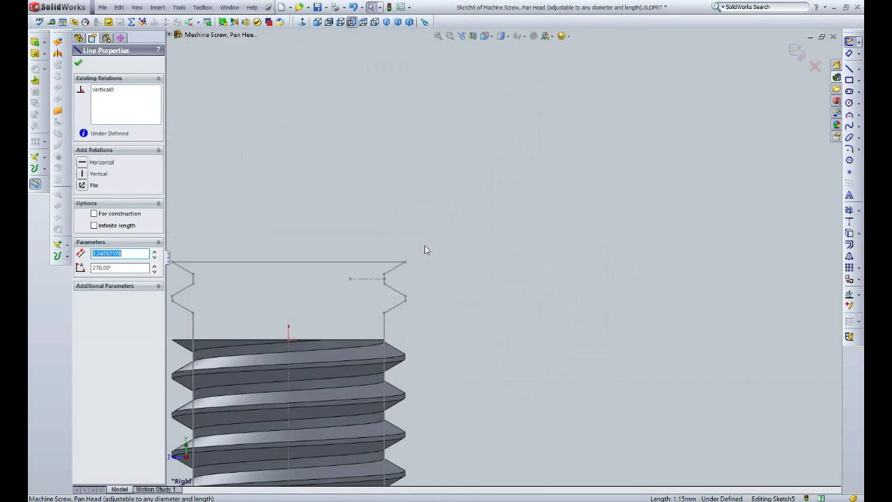
scroll(436, 314, down, 2)
ctrl+click(449, 313)
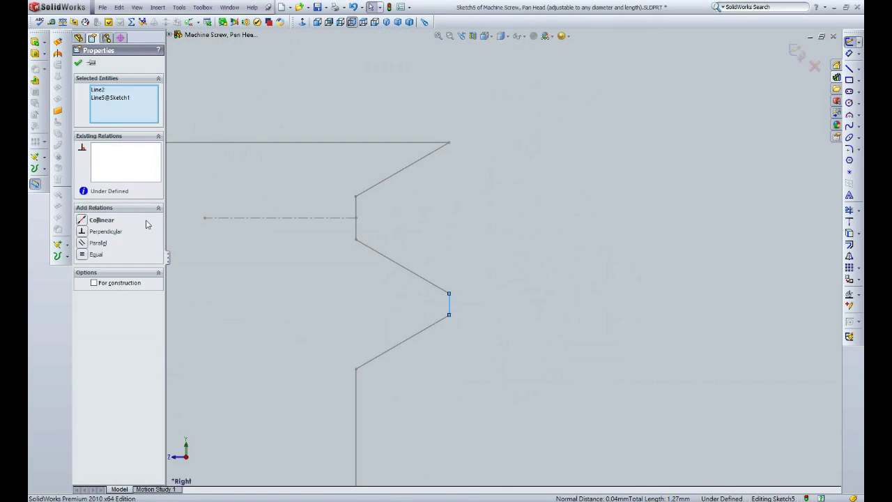
click(82, 221)
scroll(534, 250, up, 2)
scroll(530, 260, up, 2)
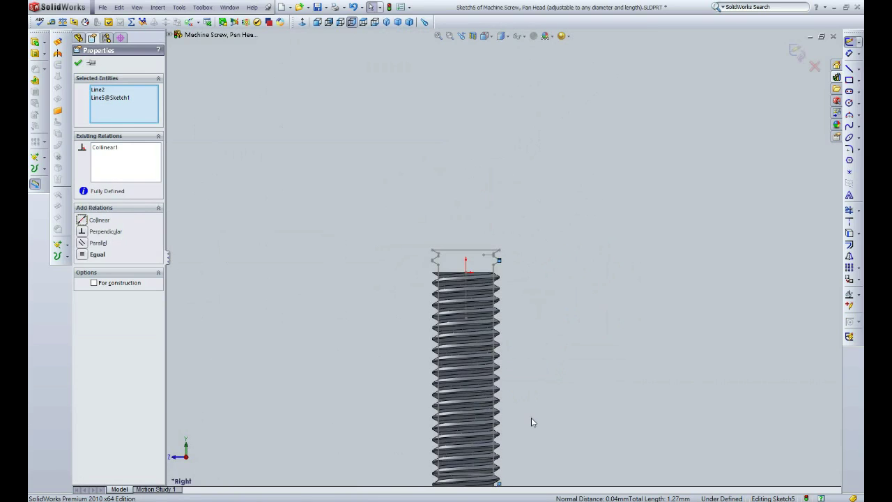
scroll(531, 418, up, 2)
scroll(486, 315, down, 5)
scroll(480, 299, down, 4)
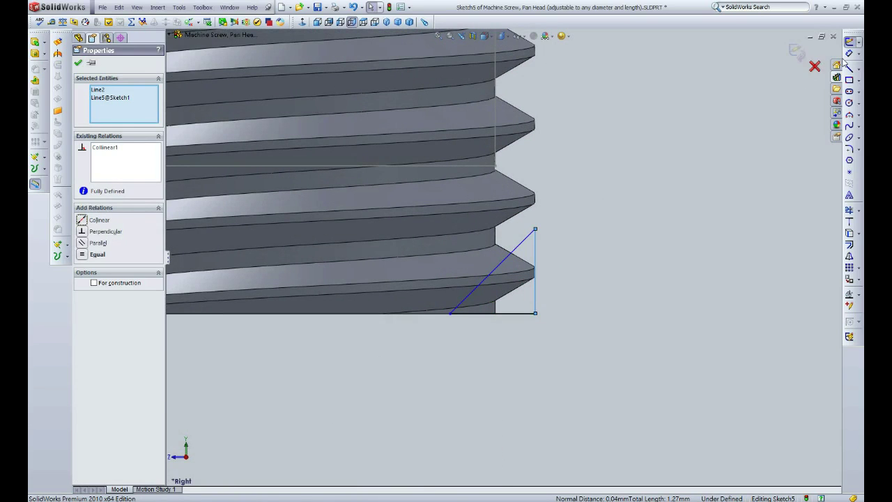
Dimension the angle between the triangle's diagonal and bottom line to 45°
click(848, 53)
click(523, 250)
click(522, 313)
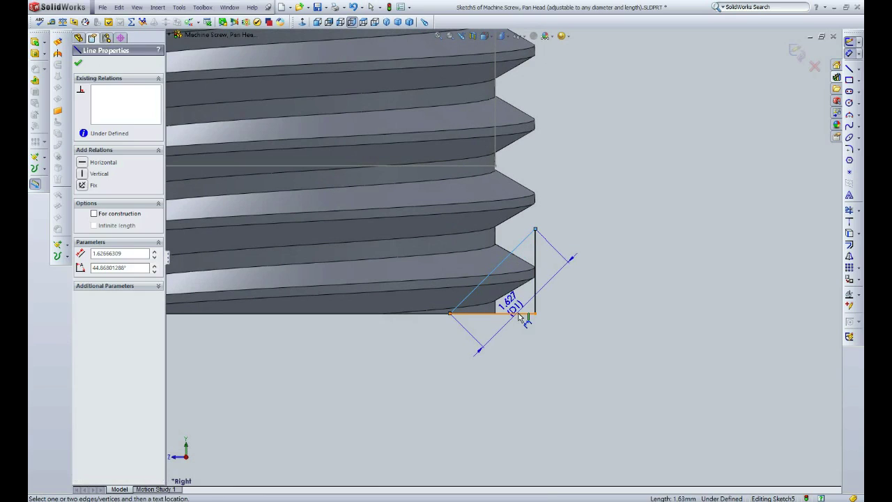
click(629, 250)
text(45)
key(Return)
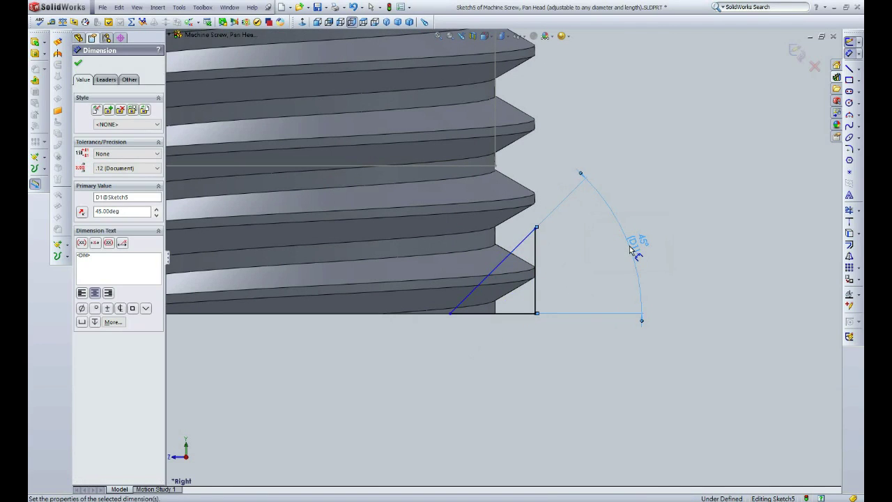
scroll(706, 185, up, 3)
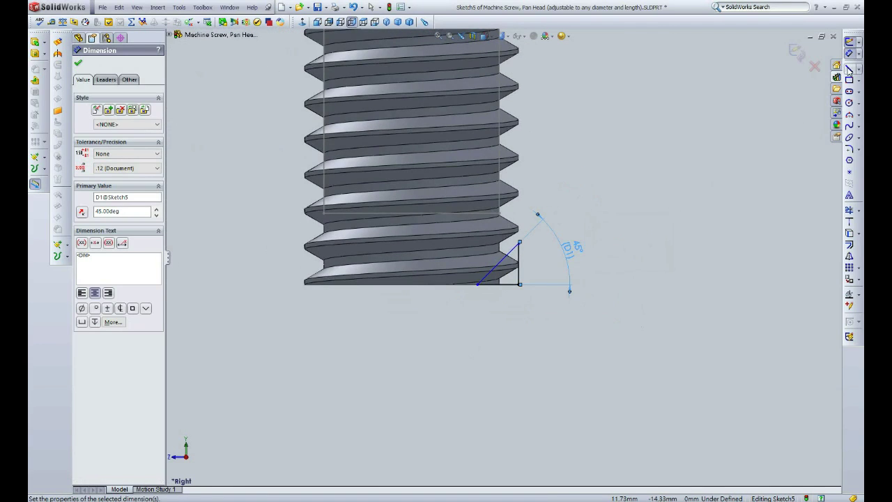
Draw a vertical construction centreline down the screw's axis
click(849, 68)
scroll(439, 298, up, 5)
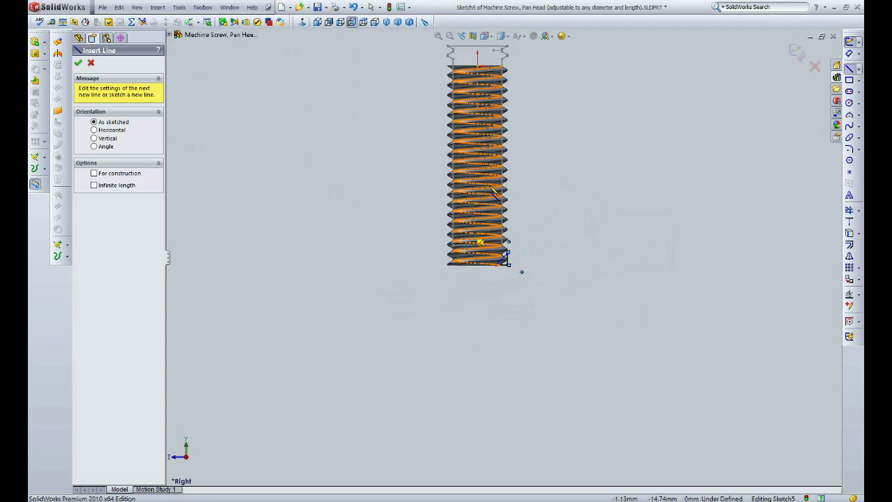
scroll(496, 167, up, 2)
scroll(501, 202, down, 2)
scroll(502, 202, down, 2)
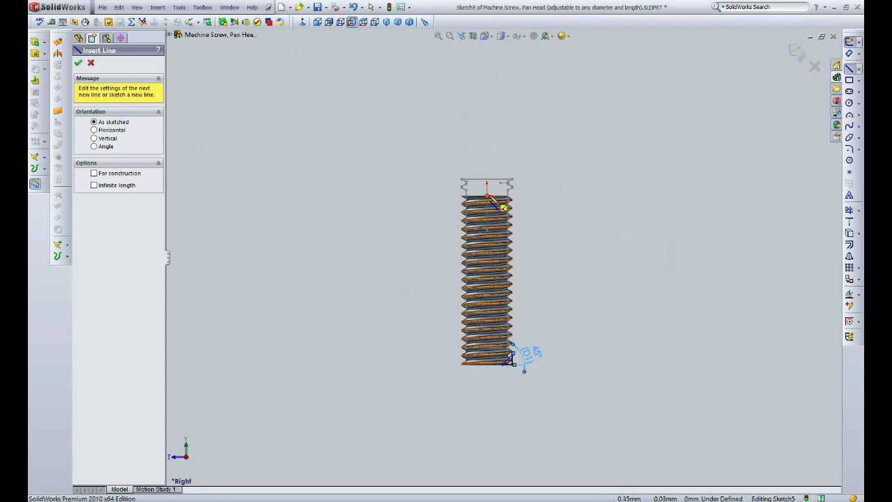
drag(487, 196, 487, 389)
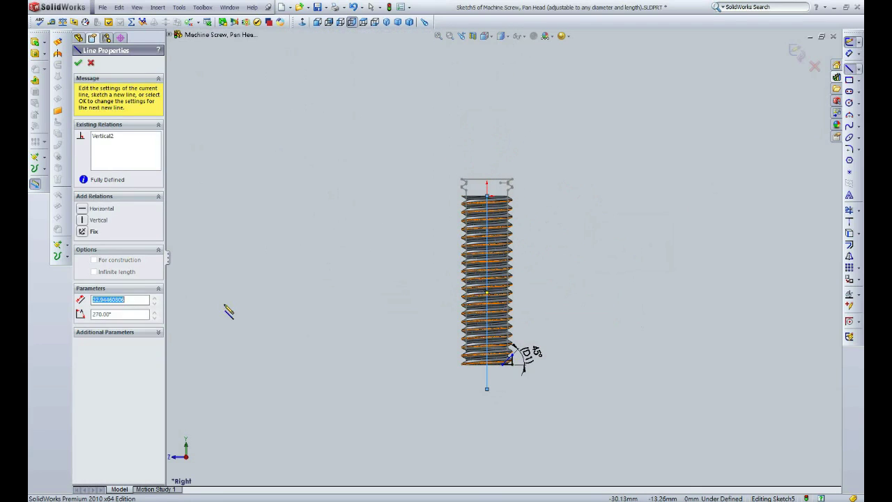
click(132, 262)
click(89, 64)
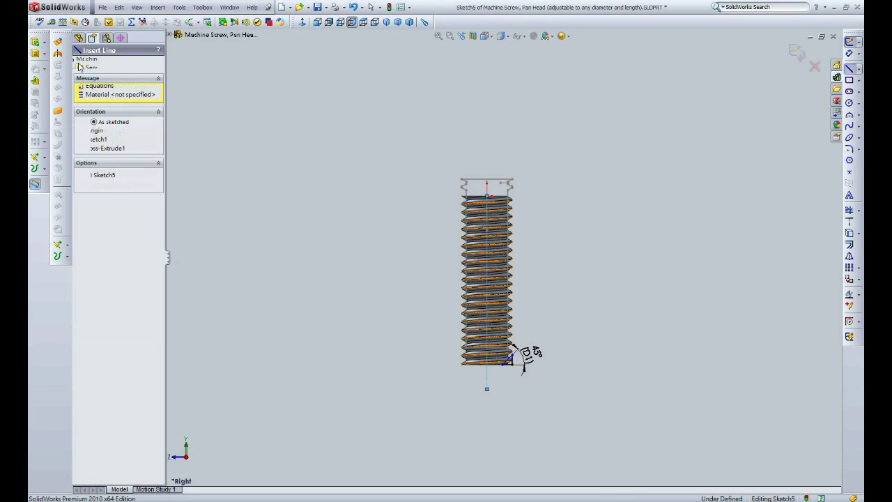
Dimension the triangle's corner 1.847 mm from the centreline
click(850, 54)
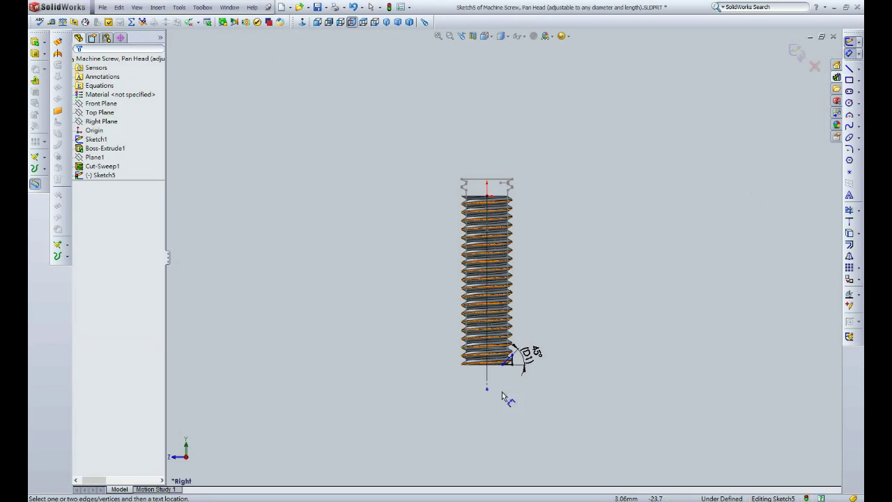
scroll(496, 390, down, 3)
scroll(515, 317, down, 3)
click(518, 301)
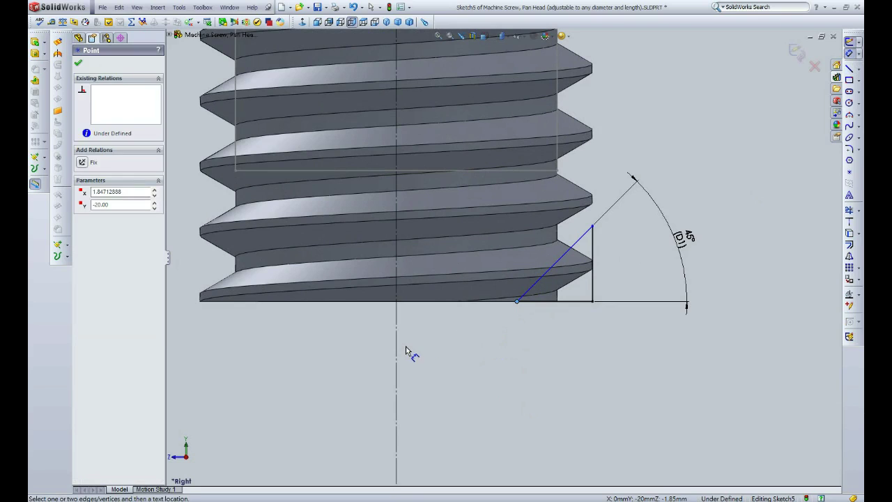
click(397, 348)
click(469, 399)
click(469, 398)
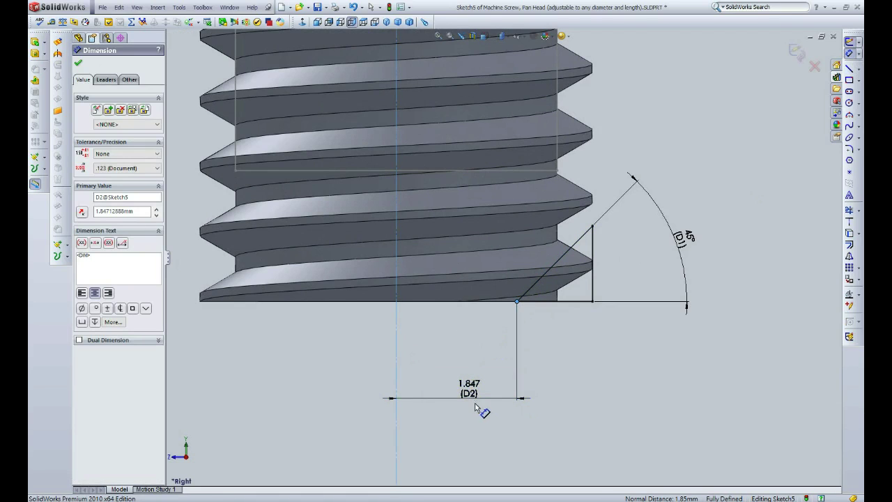
click(431, 416)
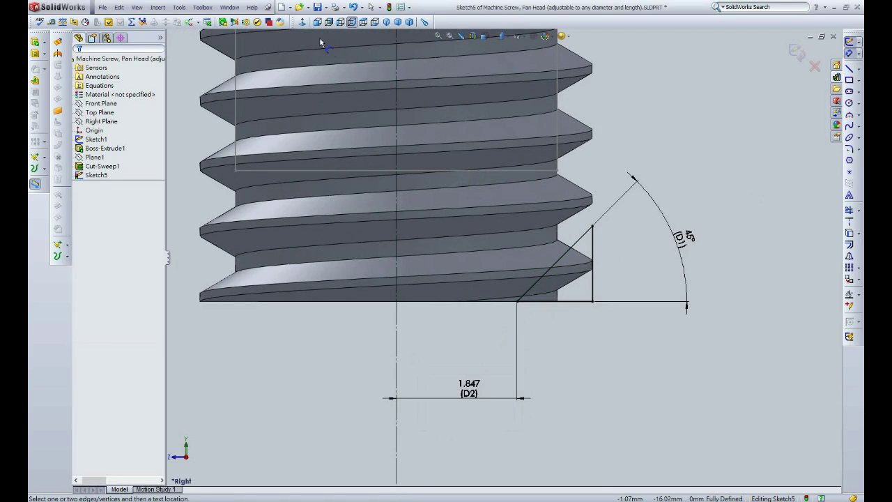
Add the equation D2@Sketch5 = dia@sketch1*0.4, making the chamfer offset 2.400
click(179, 7)
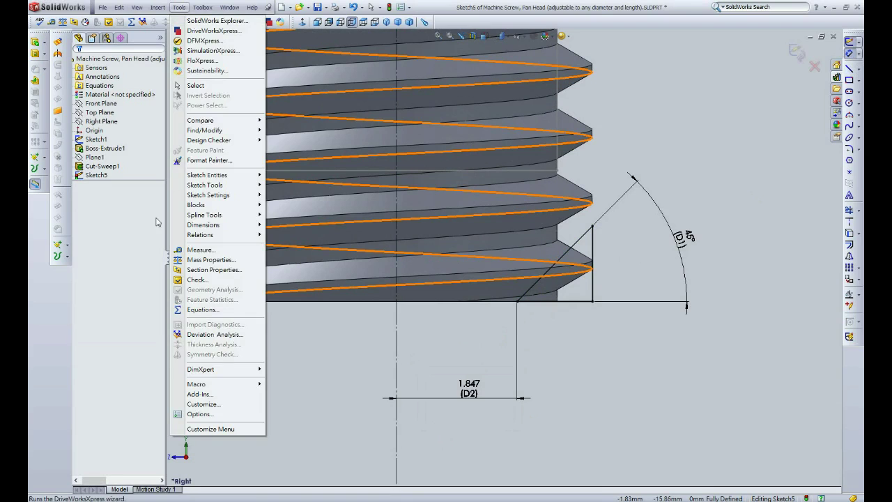
click(203, 309)
click(469, 306)
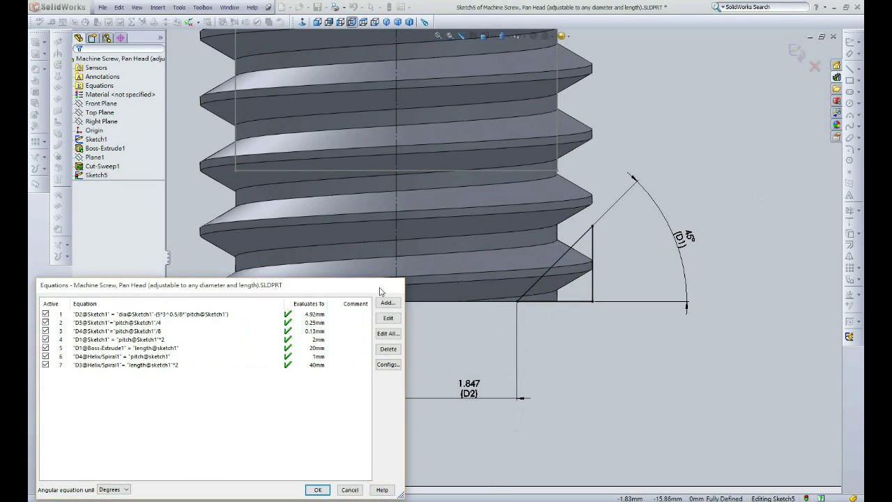
click(470, 391)
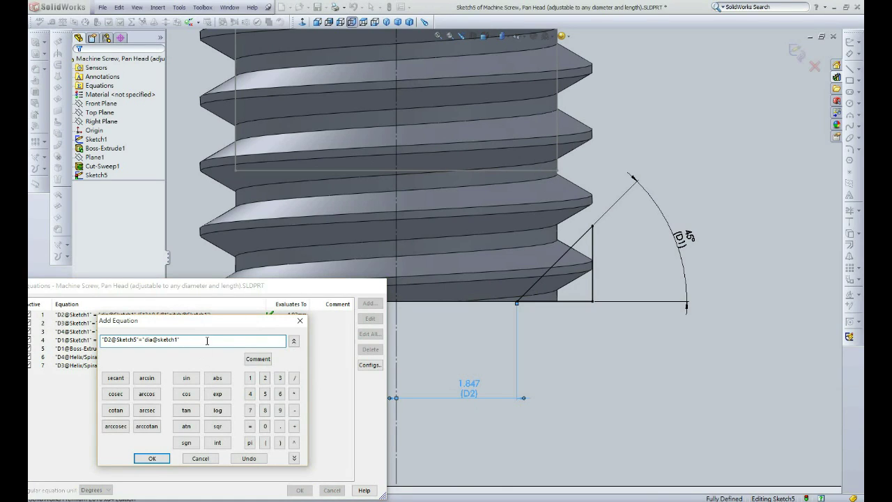
click(159, 462)
click(299, 490)
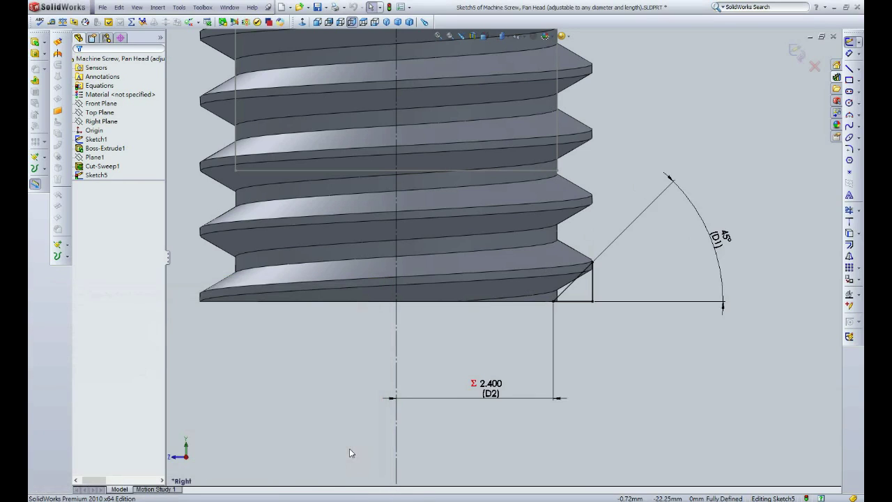
Revolve-cut the chamfer sketch into the thread's end
key(z)
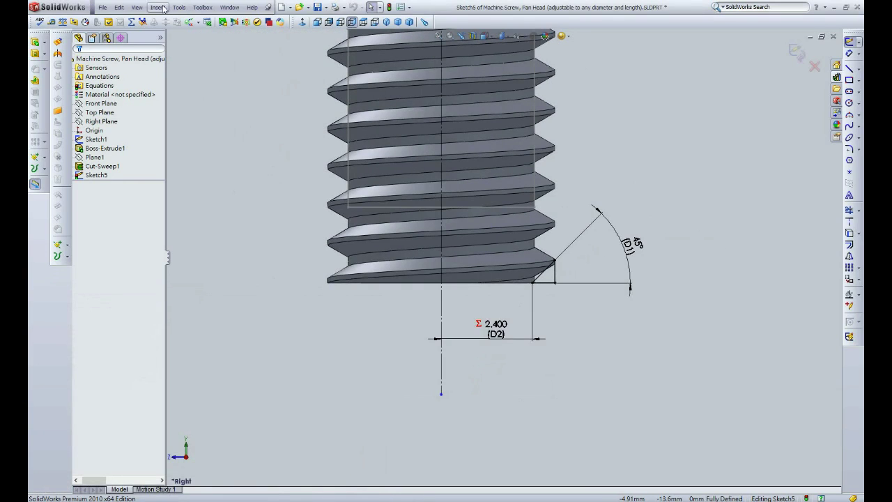
click(162, 8)
mouse_move(188, 44)
click(259, 44)
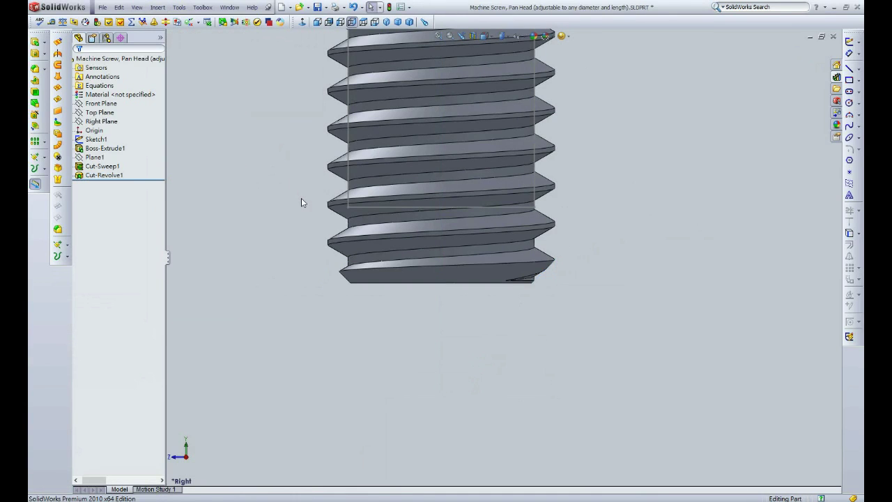
Orbit to a 3D view of the screw's top and save the part
middle_drag(301, 198, 418, 160)
scroll(472, 140, up, 3)
middle_drag(472, 140, 471, 91)
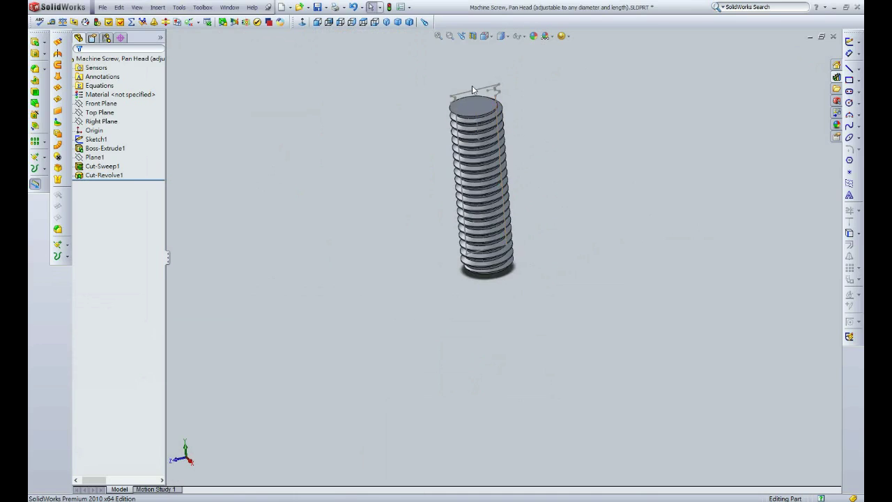
scroll(472, 91, down, 3)
key(ctrl+s)
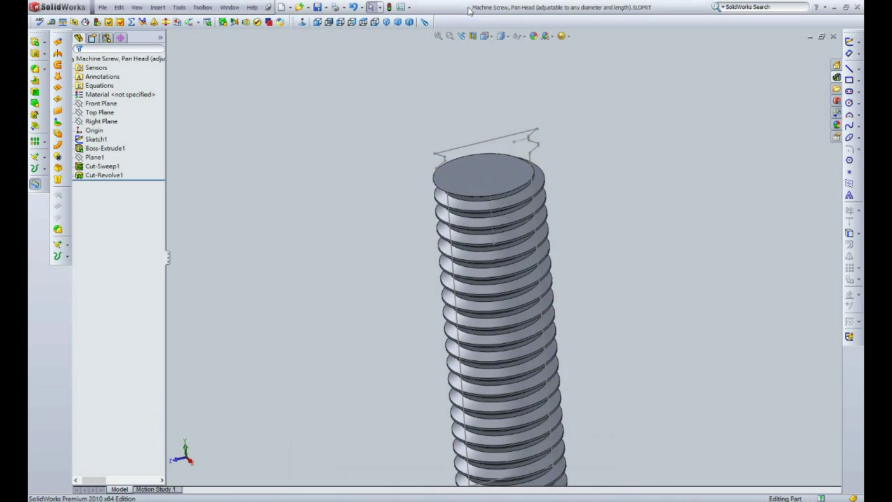
Sketch a circle wider than the shaft on the screw's top face and dimension its diameter
click(514, 180)
click(849, 42)
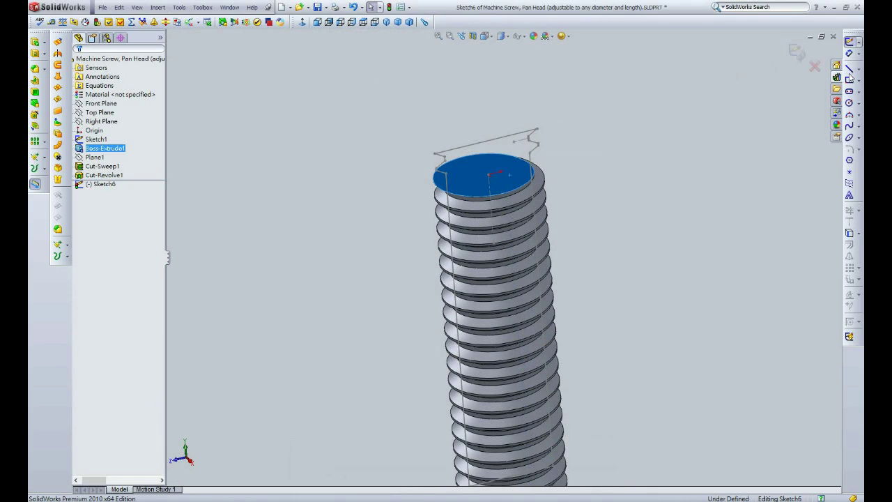
click(849, 102)
click(488, 174)
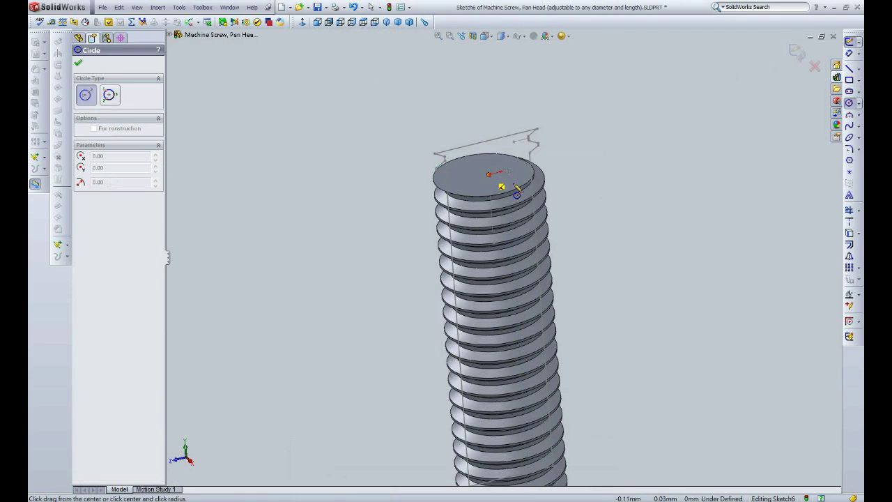
click(562, 208)
click(849, 53)
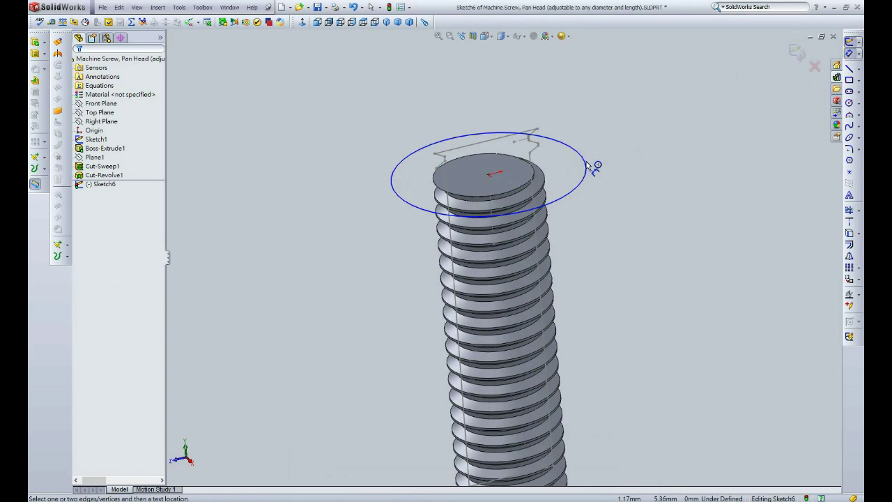
click(612, 159)
click(616, 155)
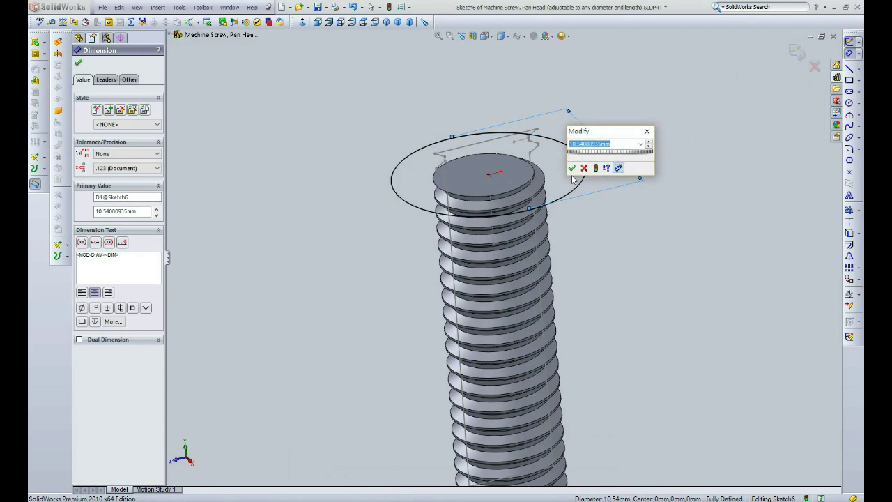
click(573, 168)
Drive the head circle diameter with D1@Sketch6 = dia@sketch1*2 (12 mm) and extrude it
click(179, 7)
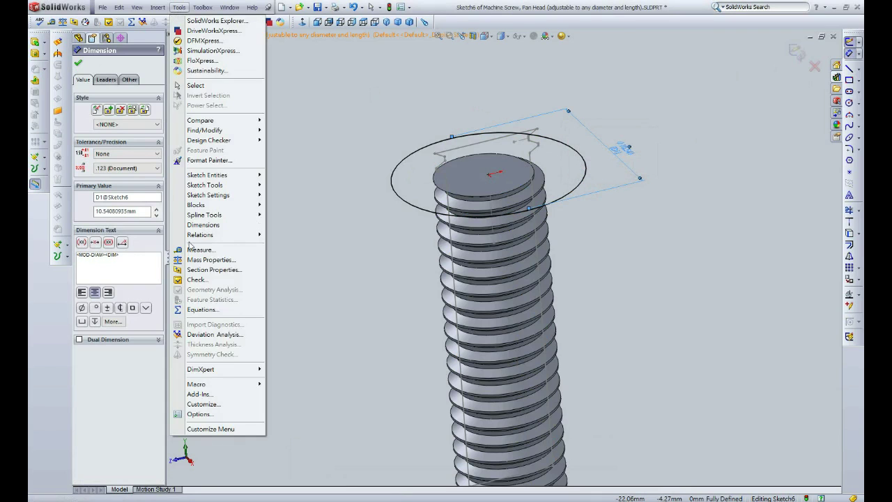
click(207, 311)
click(368, 303)
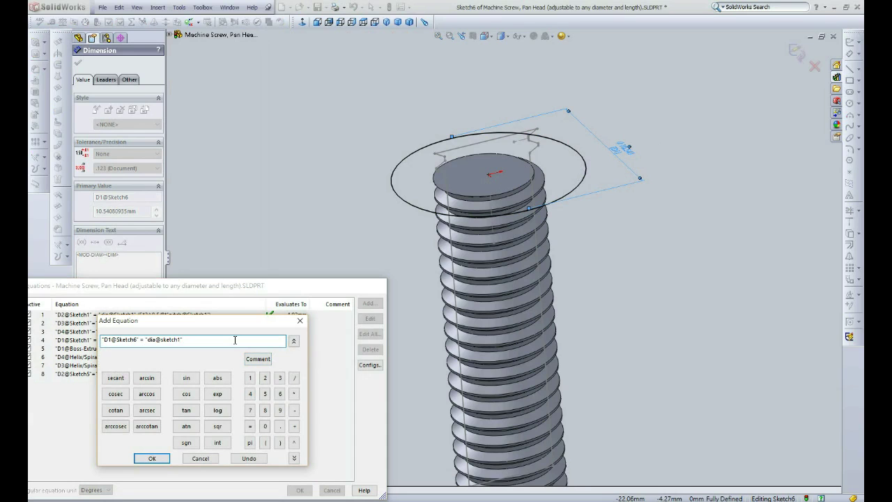
click(152, 458)
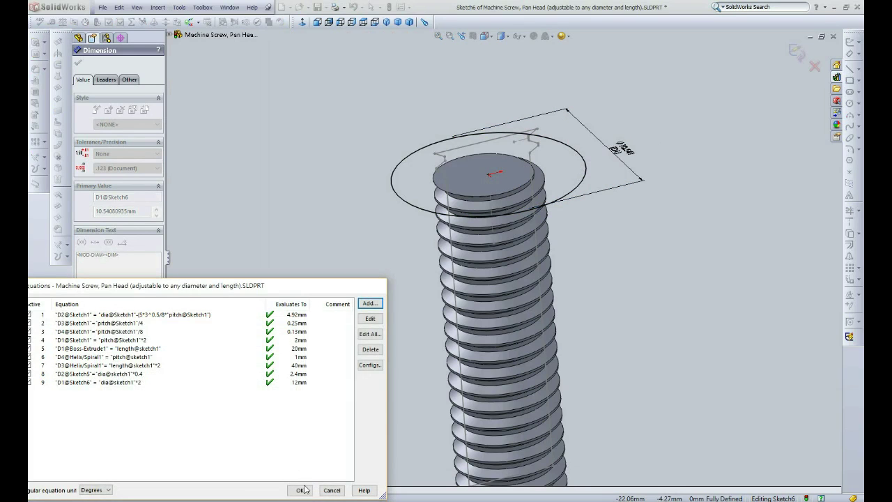
click(299, 490)
click(35, 44)
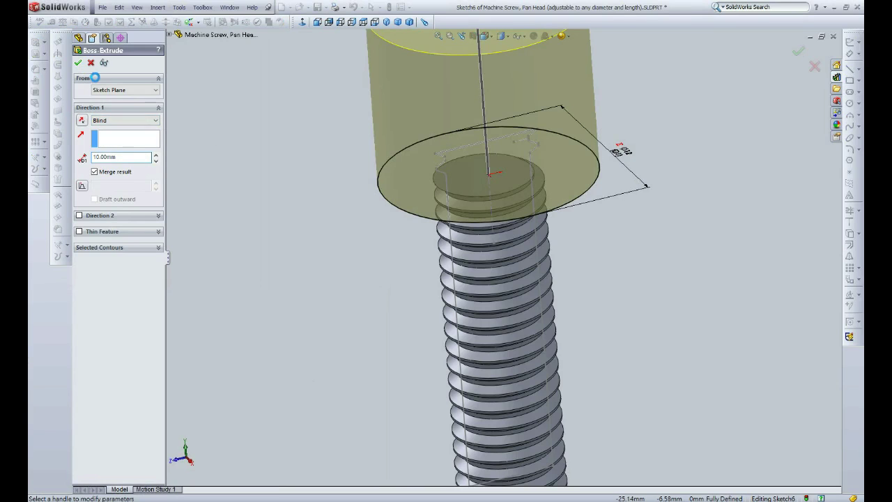
Finish Boss-Extrude2 and set its height D1 to dia@sketch1*0.6 (3.6 mm) by equation
key(f)
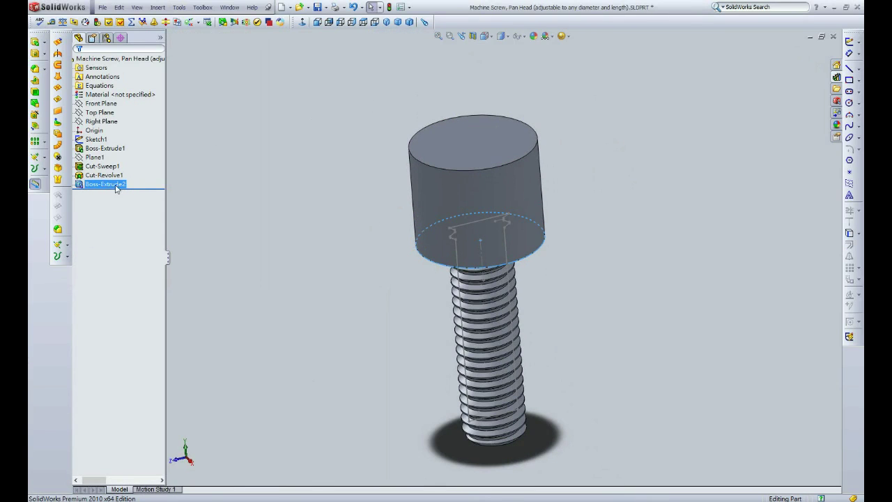
click(103, 185)
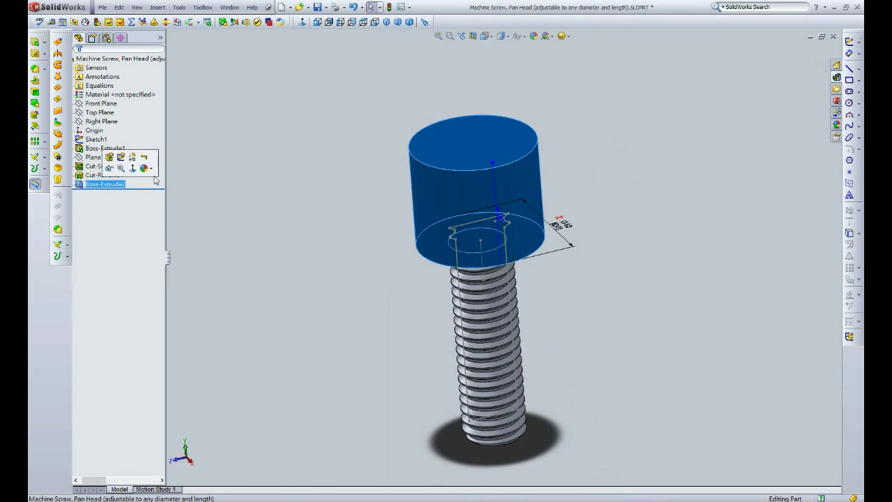
click(179, 7)
click(203, 310)
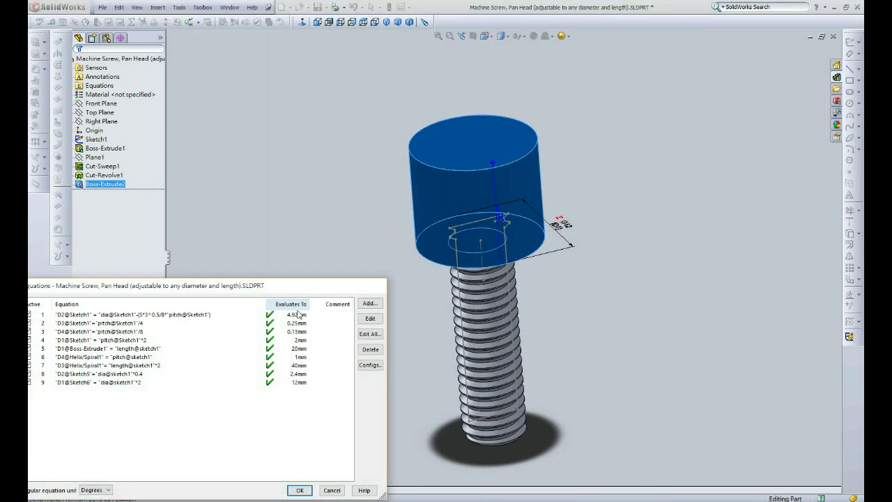
click(370, 303)
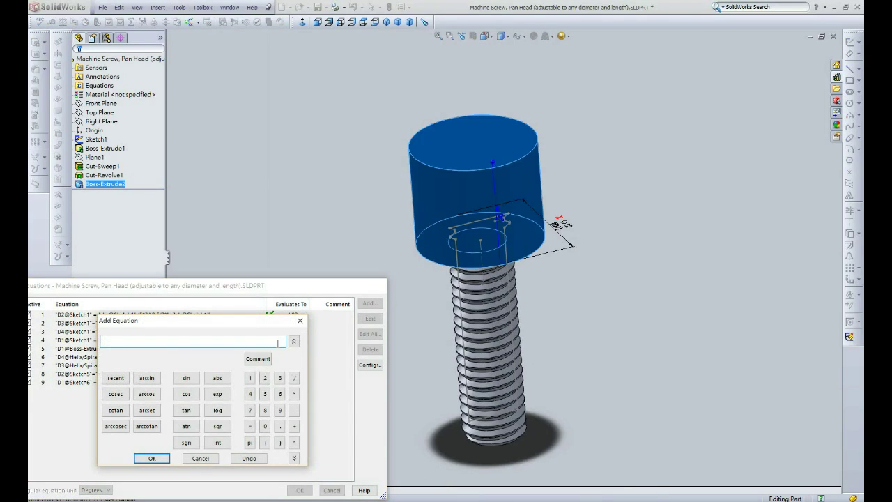
click(499, 217)
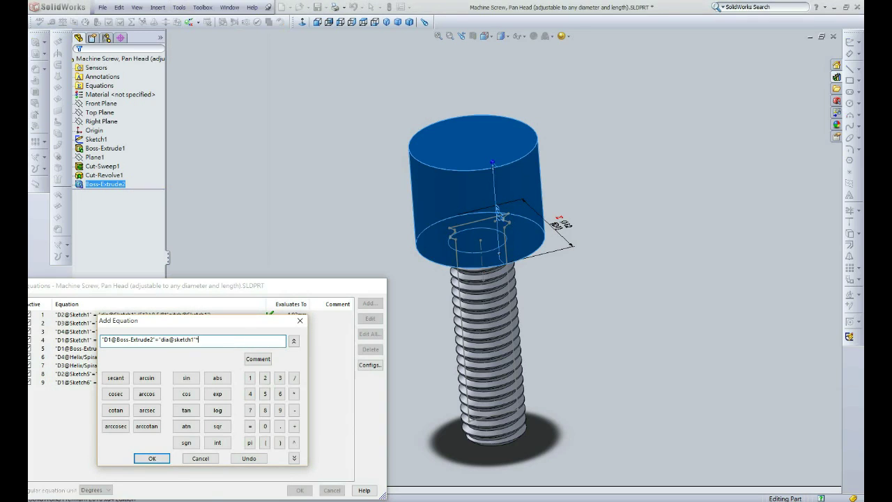
click(151, 457)
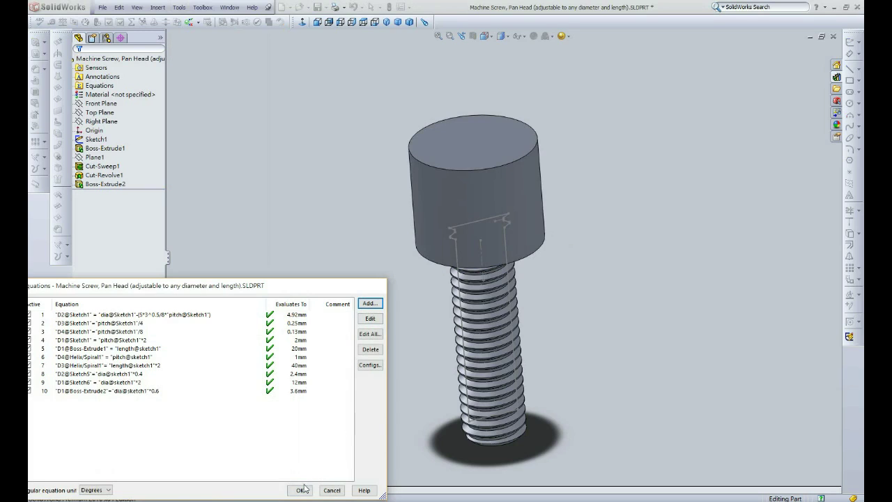
click(303, 490)
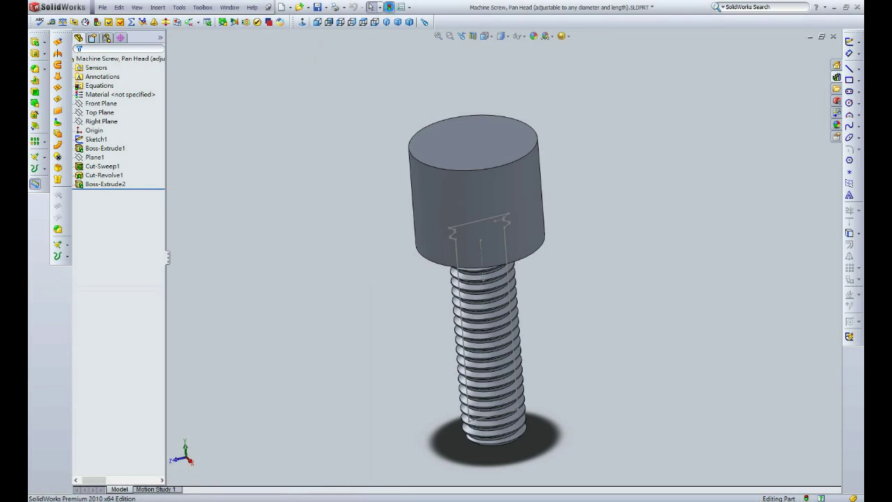
Fillet the screw head's top edge with a 1 mm radius
click(474, 200)
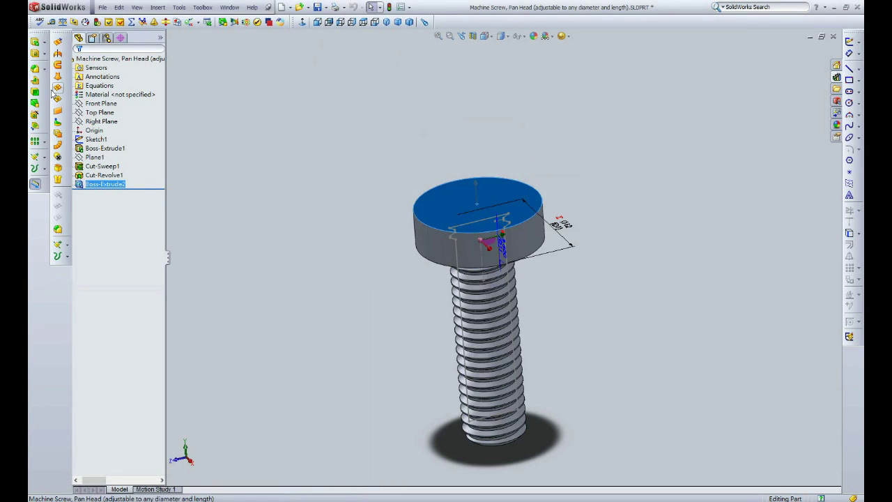
click(37, 74)
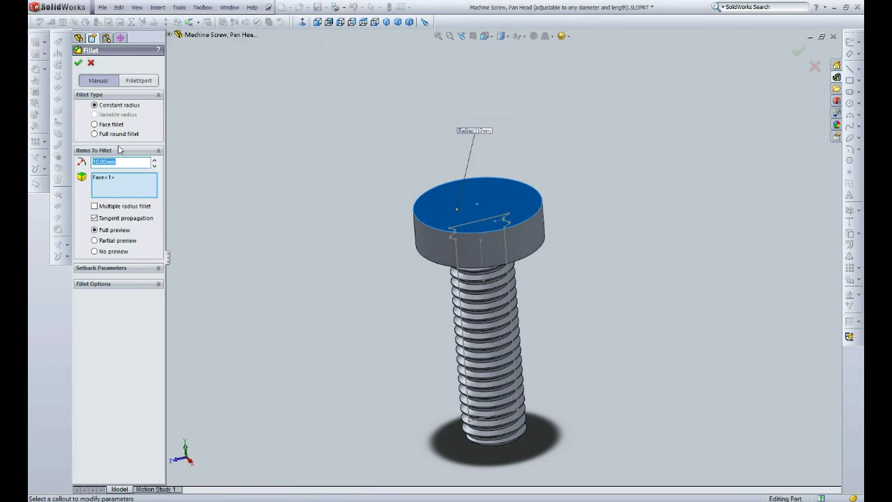
text(1)
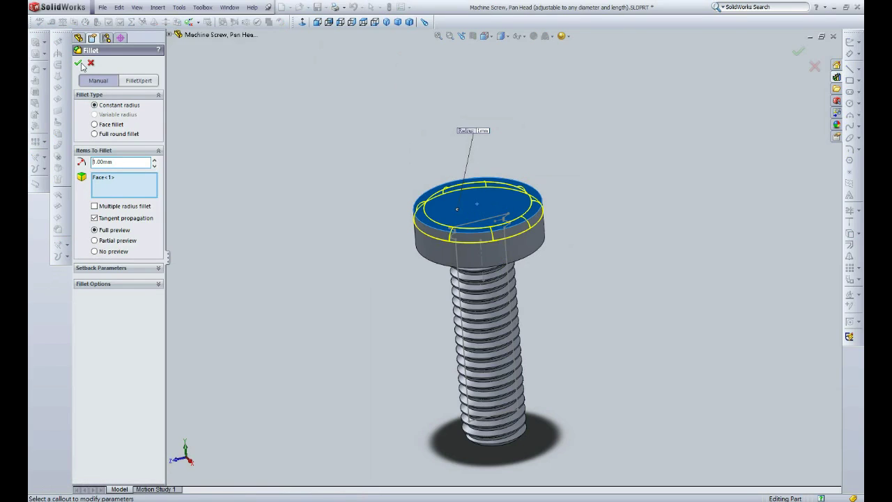
click(78, 62)
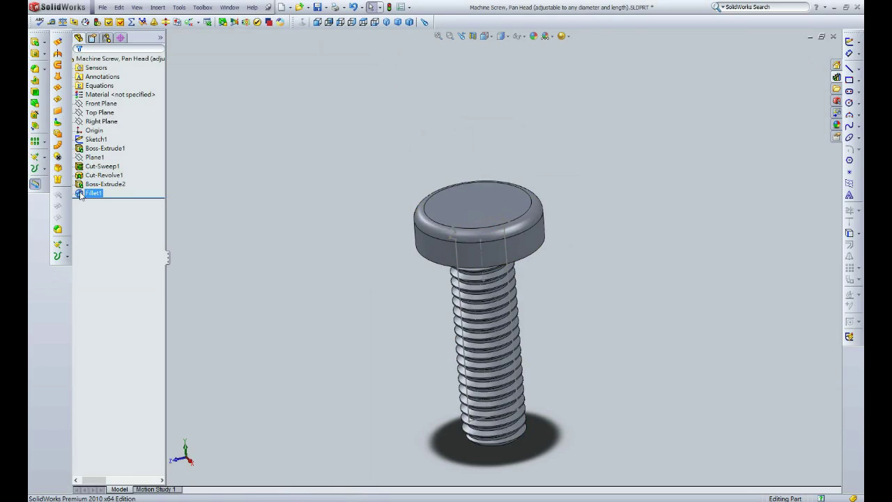
Add an equation setting the fillet radius D1 to dia@sketch1*0.3
click(179, 7)
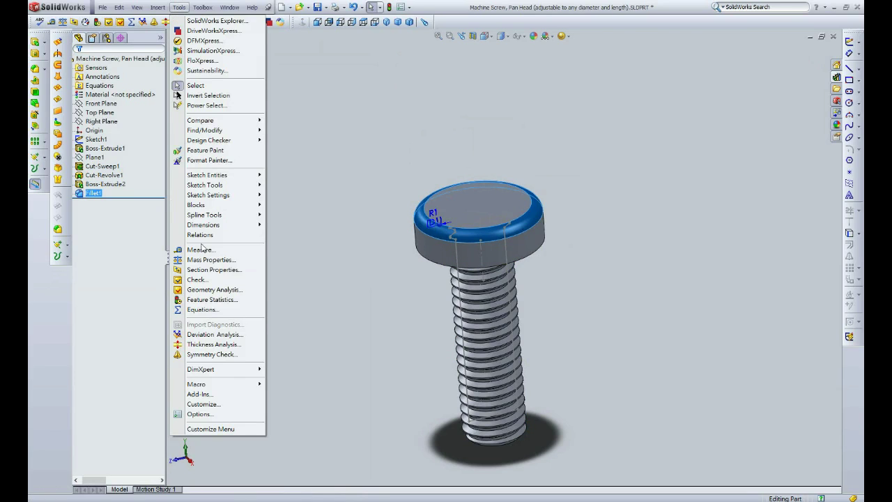
click(217, 309)
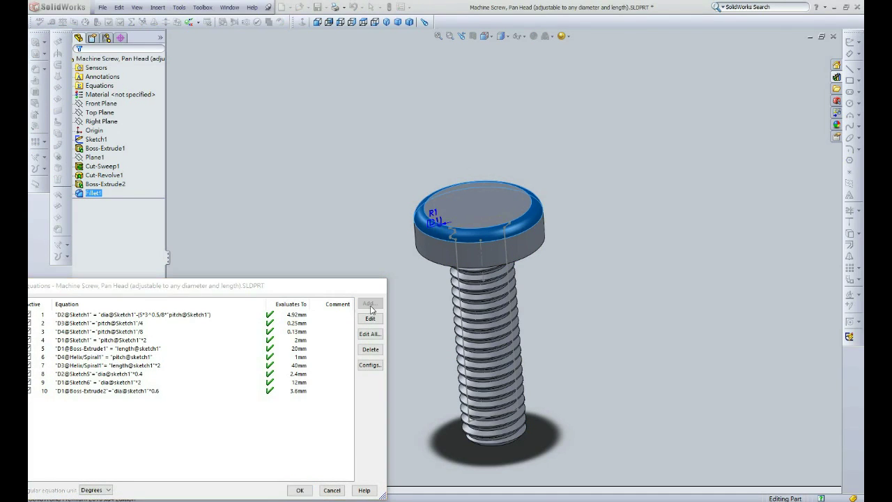
click(370, 305)
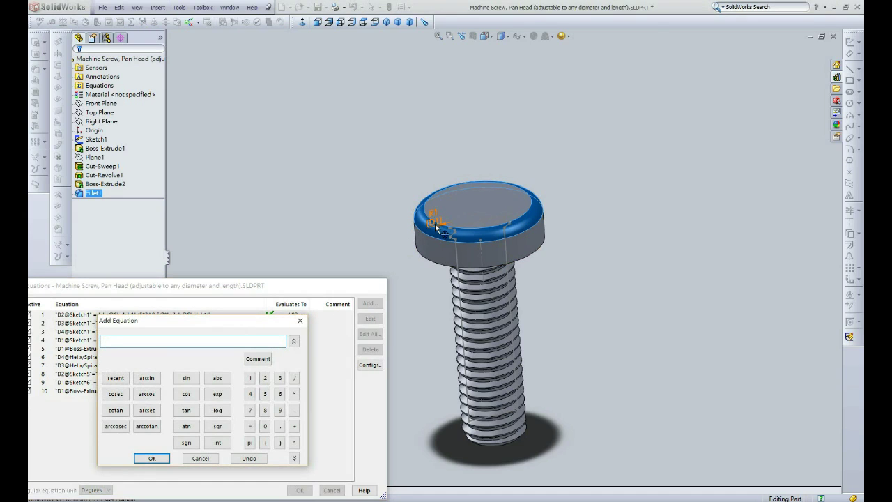
click(435, 224)
click(280, 331)
click(437, 220)
text("D1@Fillet1"="dia@sketch1"*0.3)
click(253, 340)
click(154, 459)
click(300, 490)
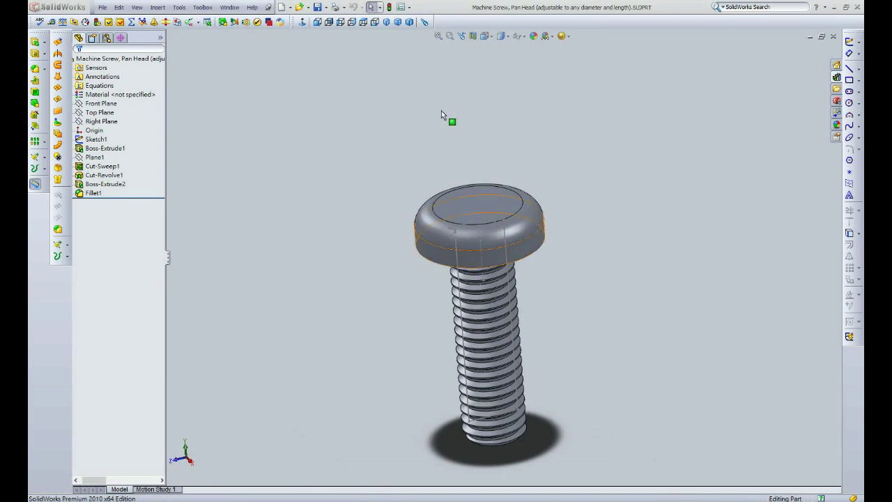
On the Right Plane, sketch a diagonal line from the head's top edge and a vertical centre line
click(101, 121)
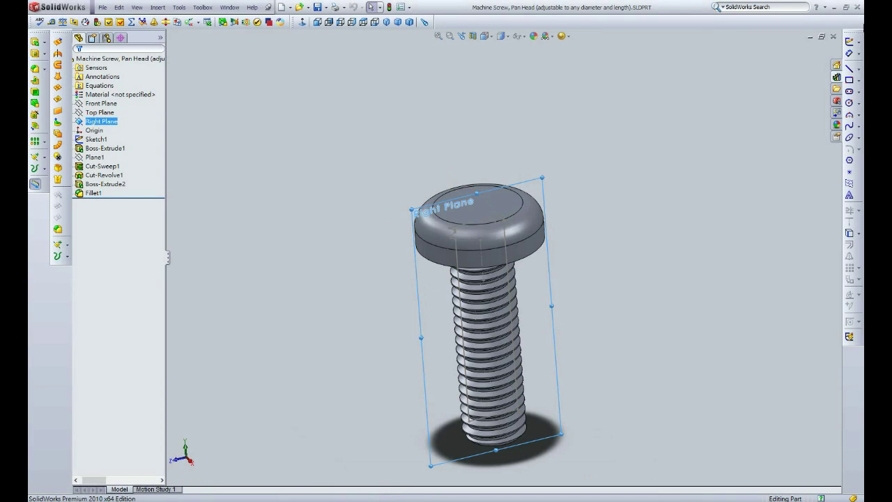
click(850, 42)
click(302, 23)
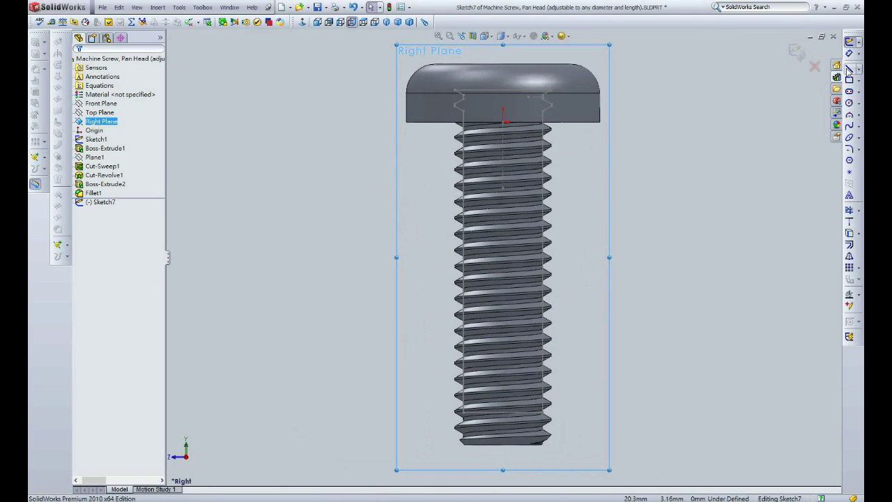
click(849, 68)
click(438, 105)
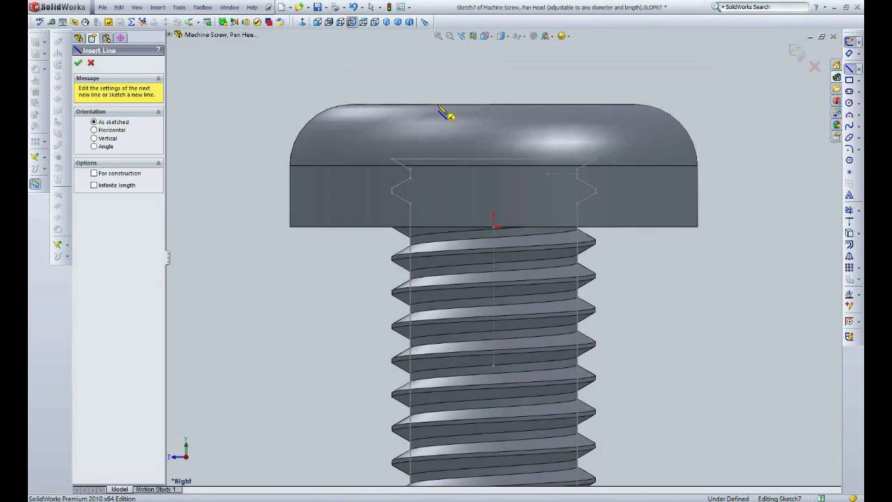
click(521, 104)
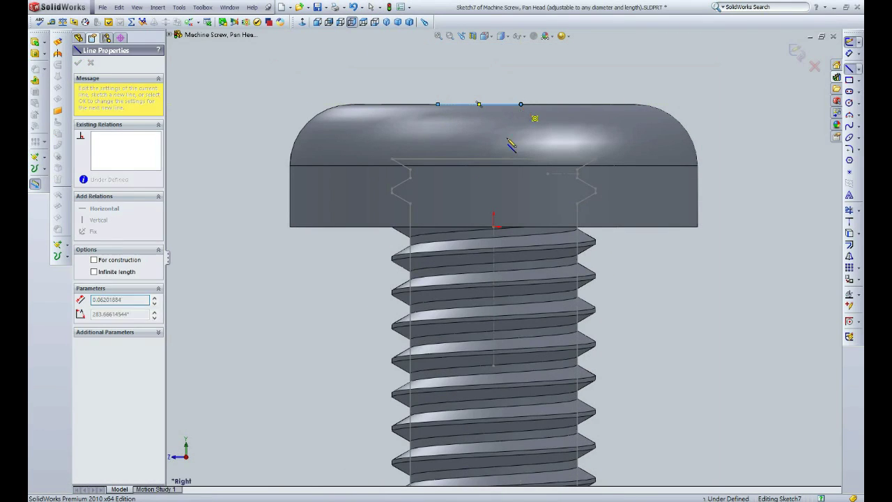
click(479, 186)
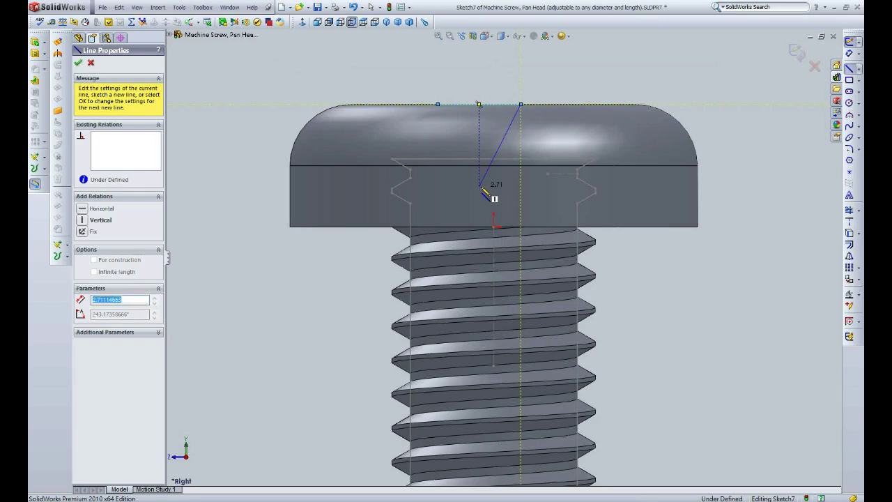
double_click(479, 67)
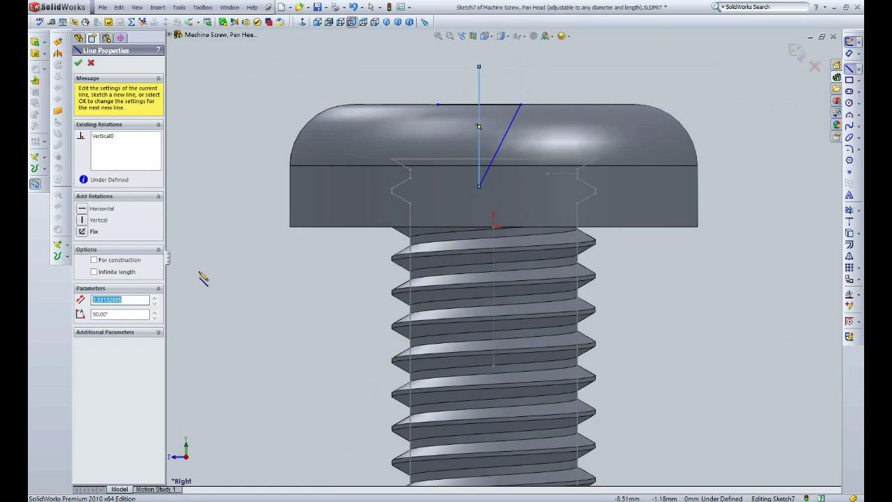
click(79, 63)
Mirror the diagonal across the centre line to form the V, and pass the centre line through the origin
click(503, 144)
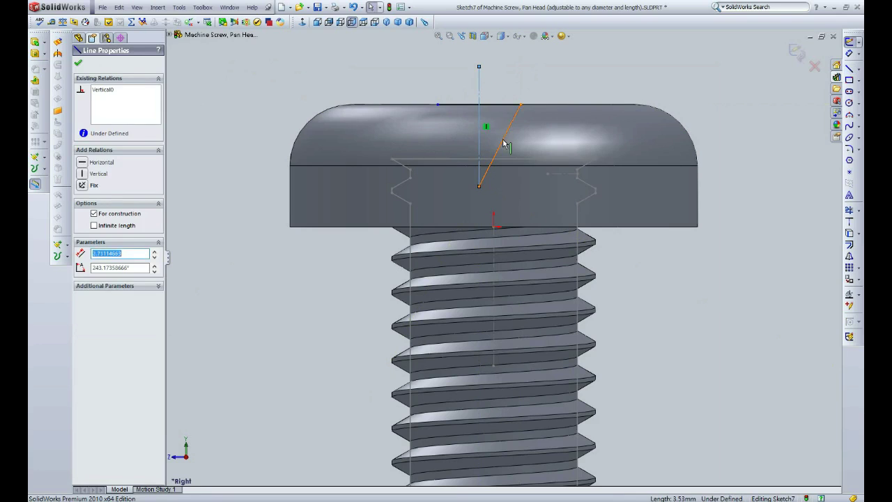
ctrl+click(479, 139)
click(849, 256)
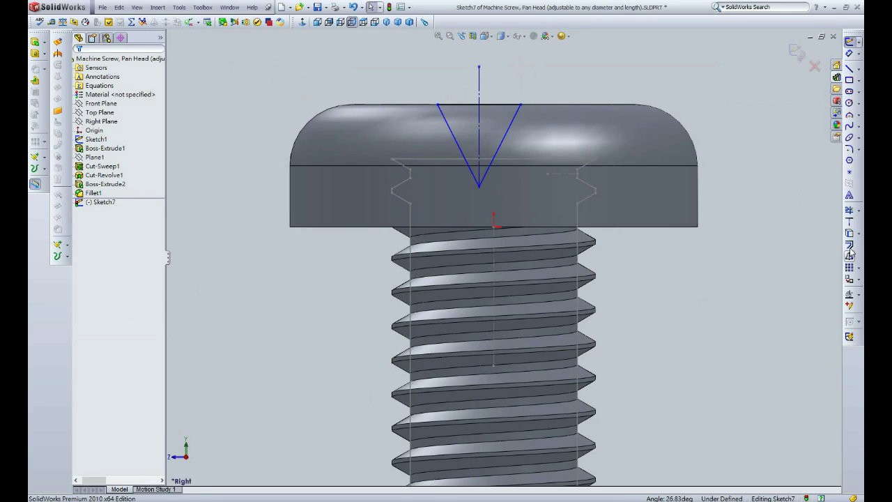
scroll(482, 62, down, 3)
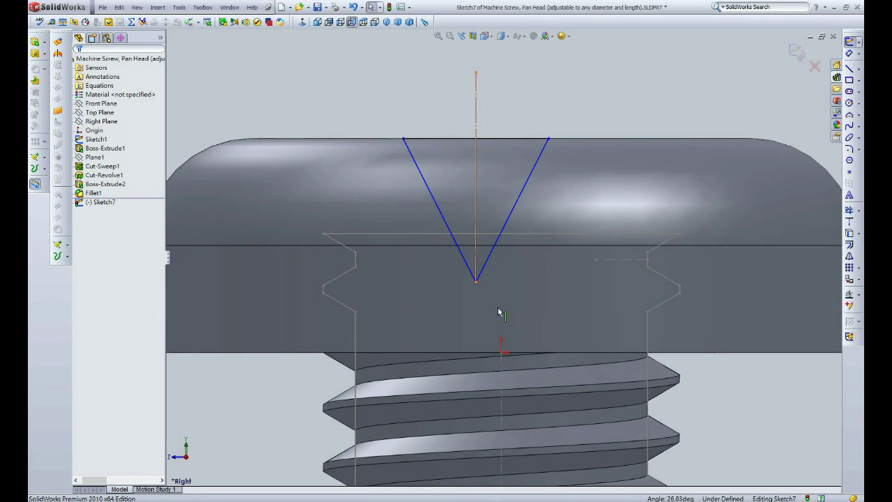
ctrl+click(501, 351)
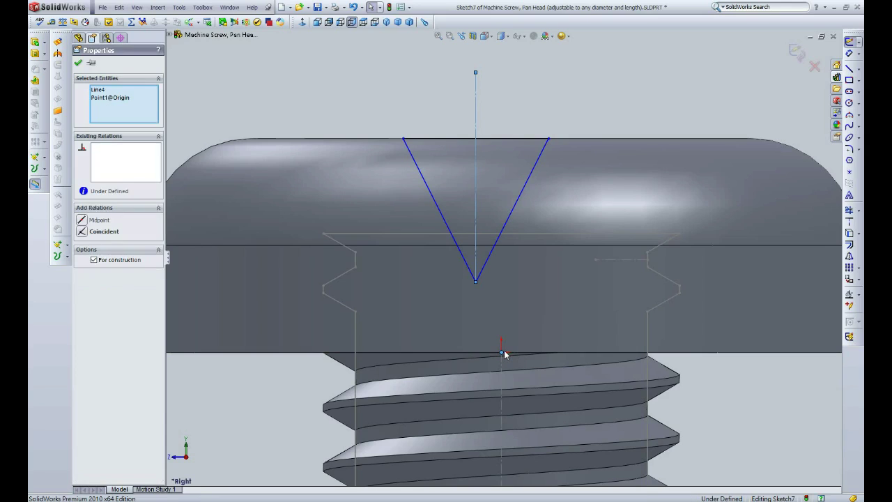
click(82, 232)
Dimension the V at 26.5° from the centreline and 2.413 wide across its top
click(850, 54)
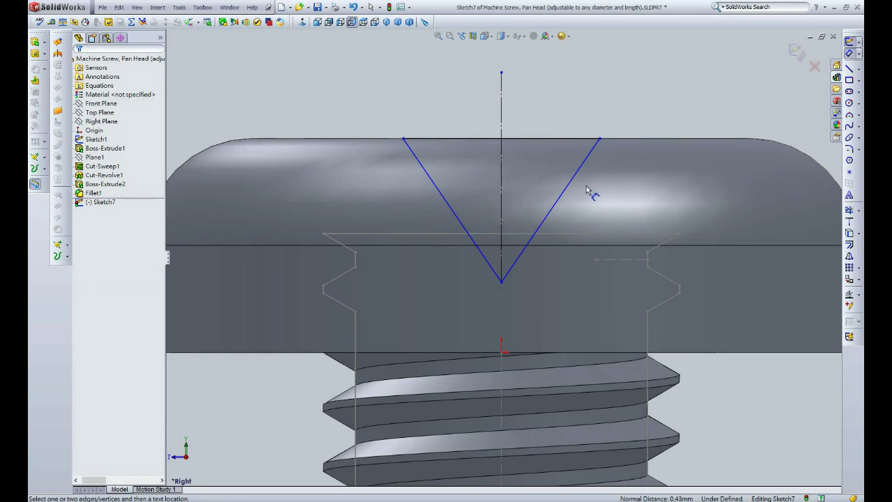
click(504, 200)
click(550, 207)
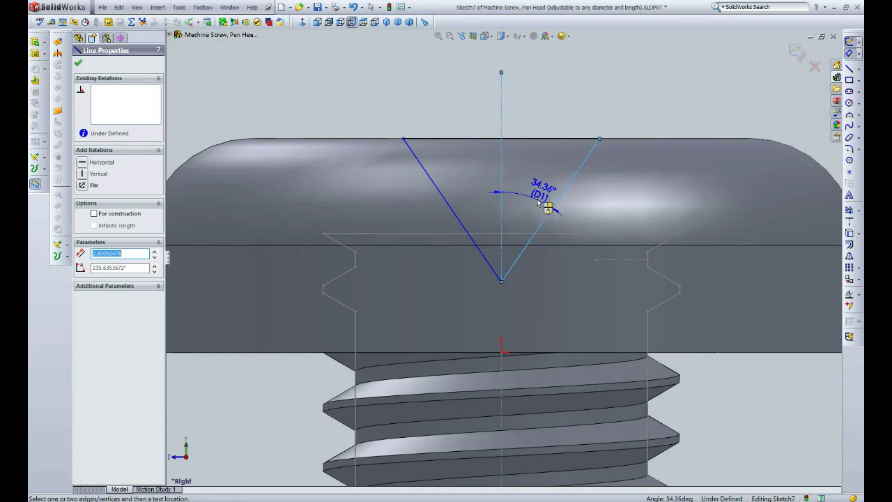
click(547, 193)
text(26.5)
key(Return)
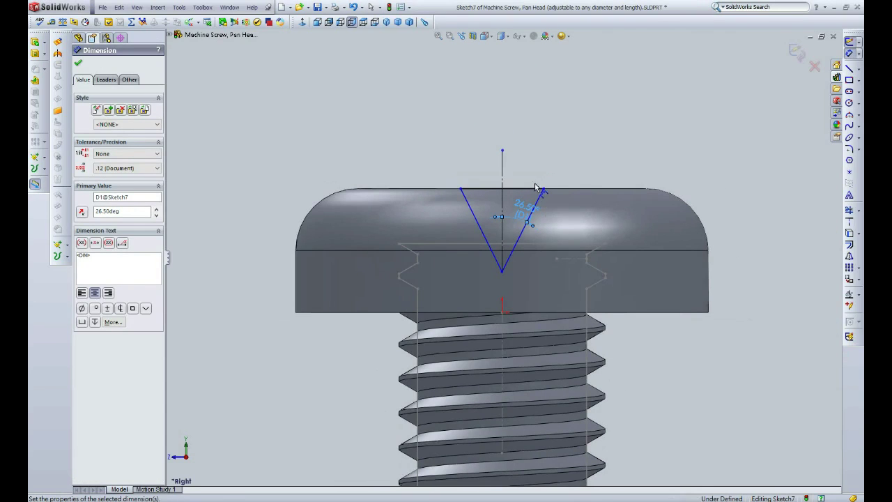
click(535, 187)
click(523, 127)
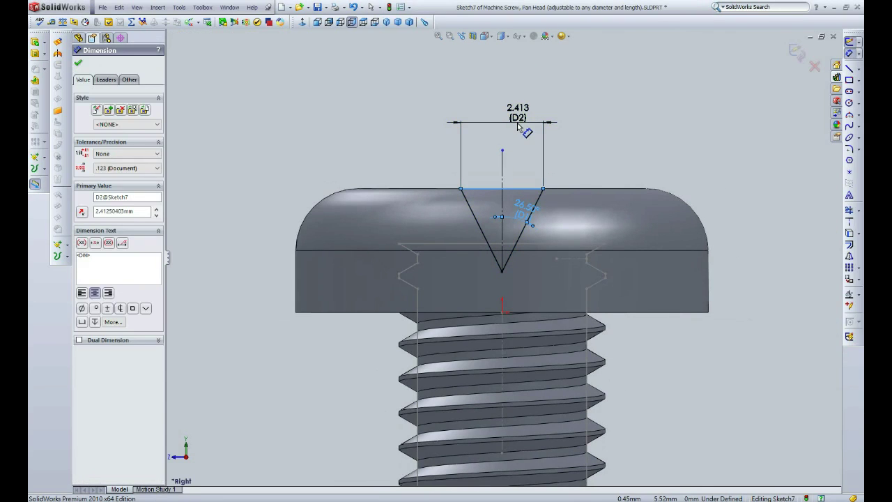
click(481, 139)
key(Escape)
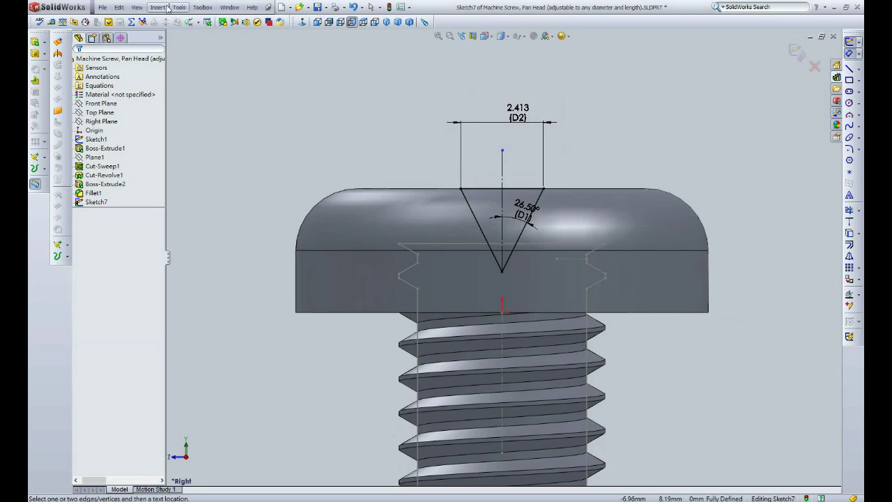
click(179, 7)
Set the V's width D2 to dia@sketch1*1.16 (6.960) by equation and exit Sketch7
click(201, 310)
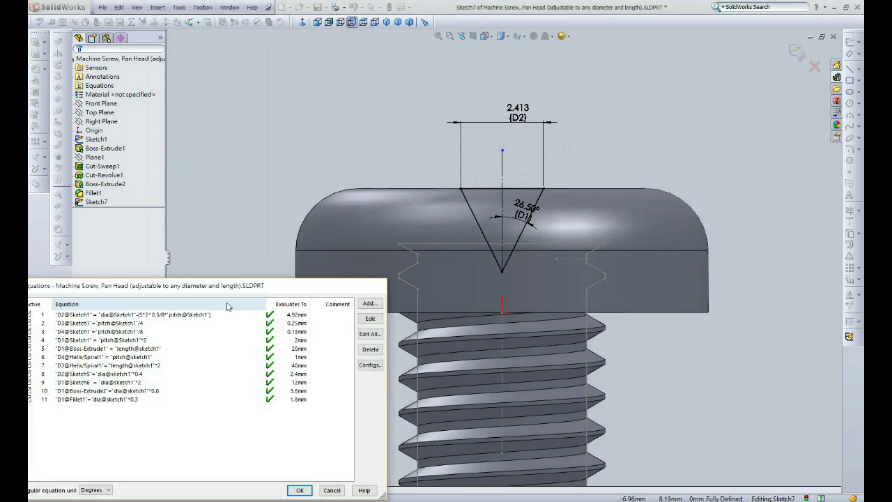
click(369, 304)
click(523, 115)
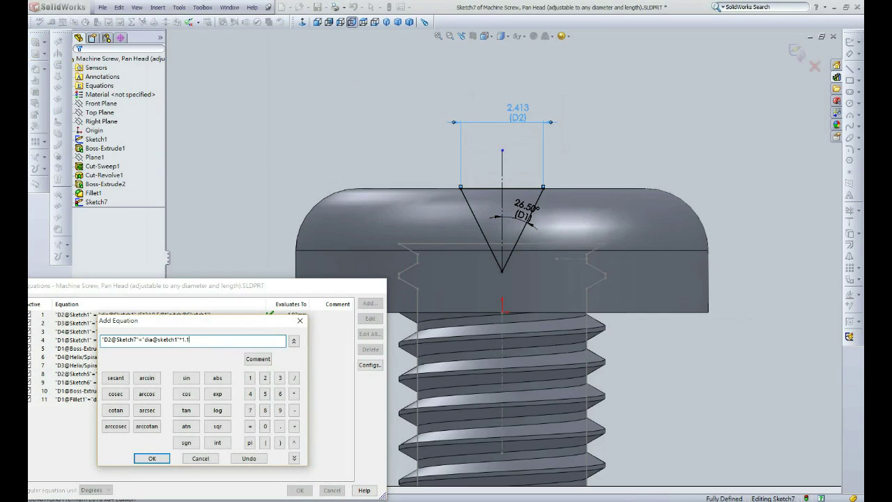
click(153, 459)
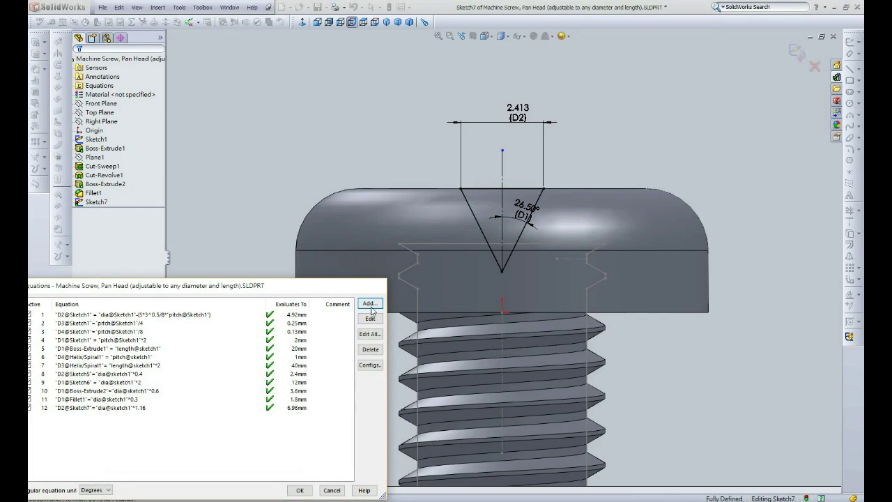
click(300, 490)
scroll(552, 289, up, 5)
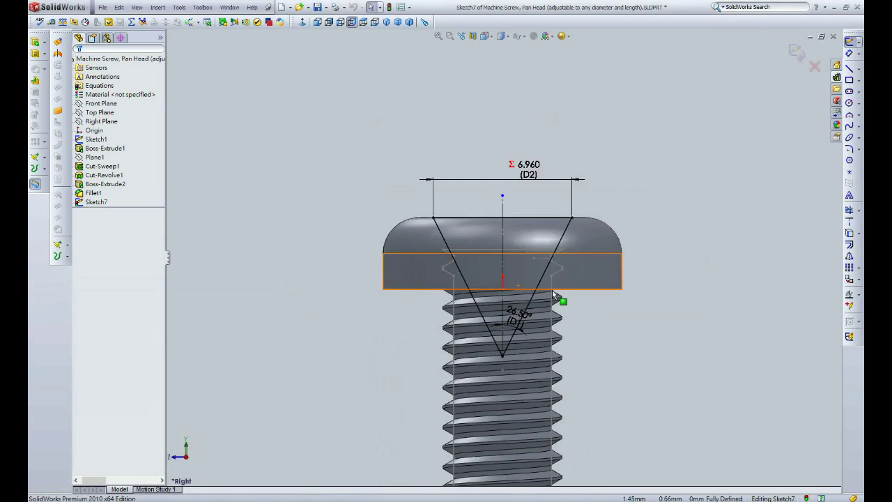
click(798, 52)
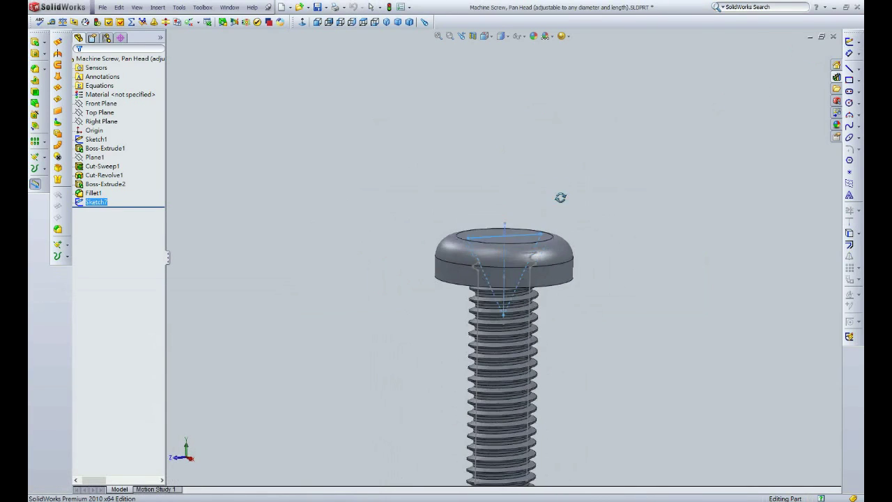
Extrude the V sketch 10 mm Mid Plane as a separate, unmerged body
click(36, 42)
click(108, 122)
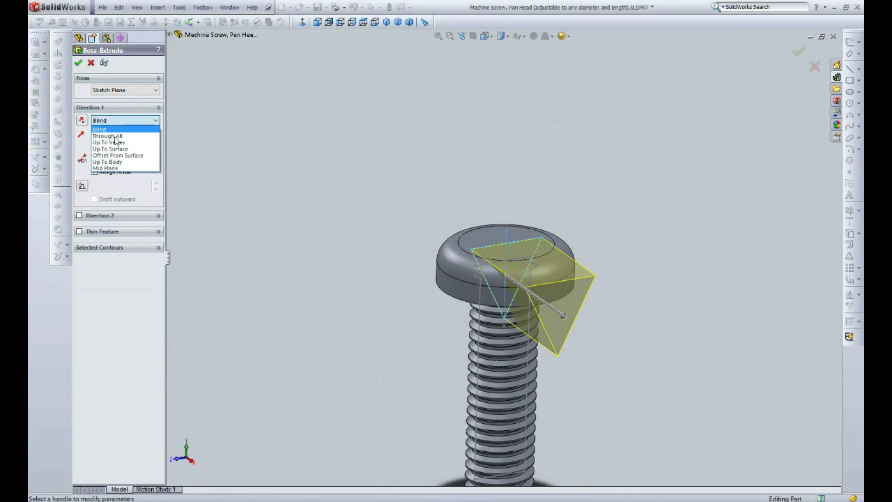
click(121, 173)
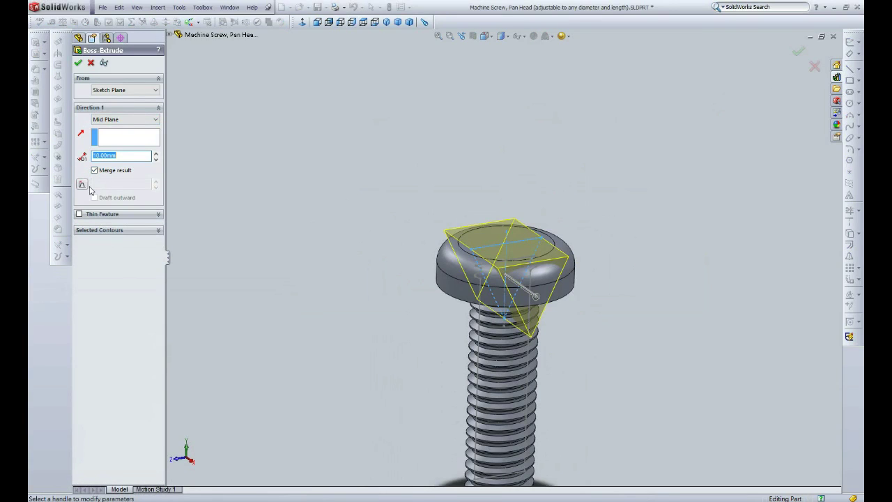
click(80, 62)
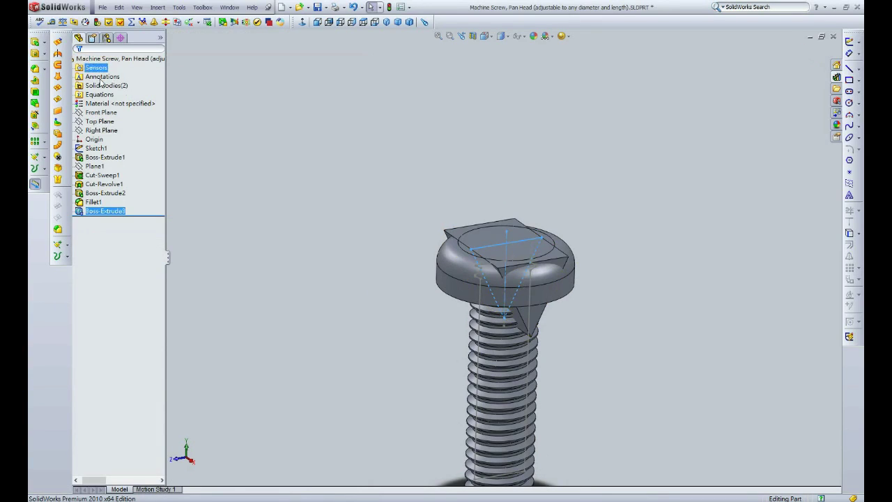
click(94, 211)
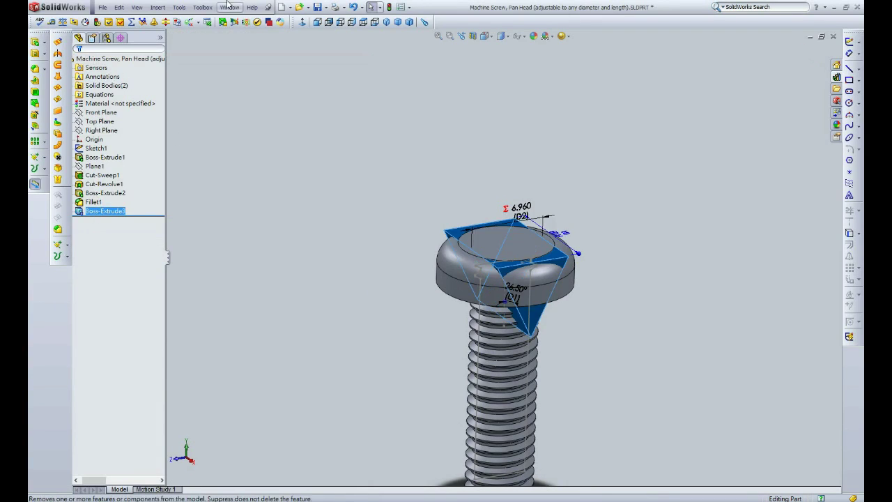
Add an equation driving Boss-Extrude3's depth D1 to dia×0.19 (1.14 mm) and rebuild
click(179, 7)
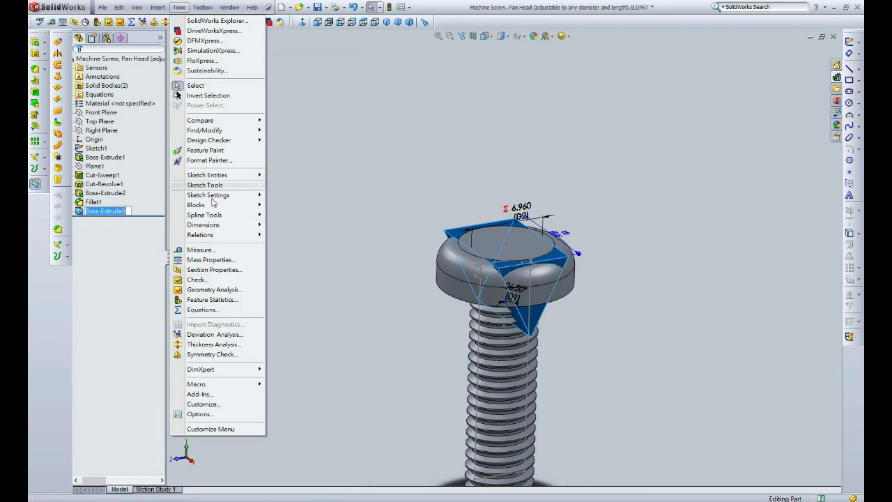
click(234, 310)
click(368, 305)
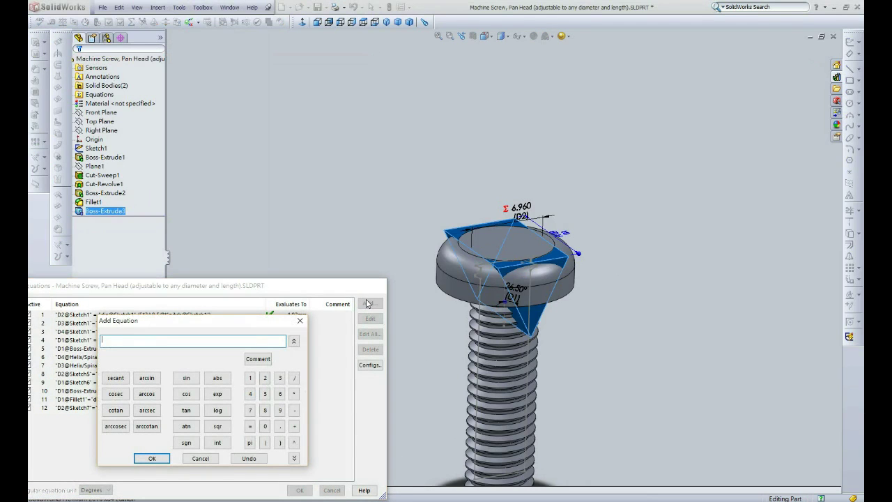
scroll(561, 209, down, 4)
click(558, 198)
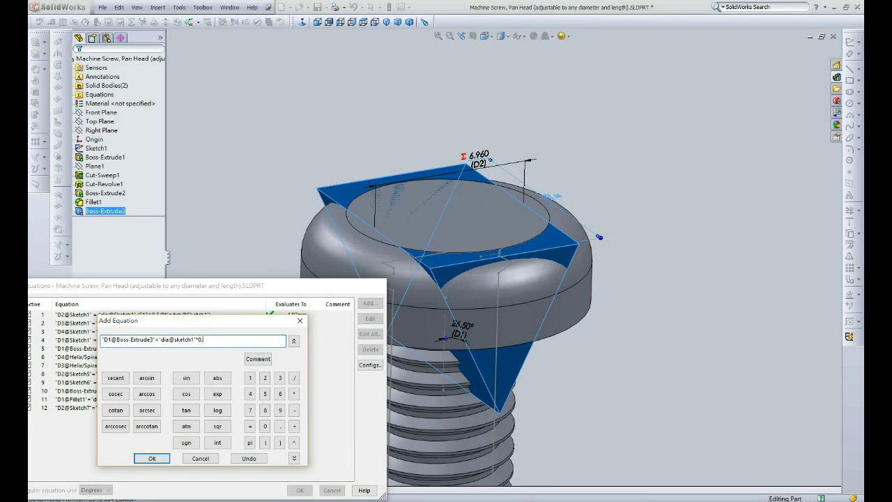
click(152, 458)
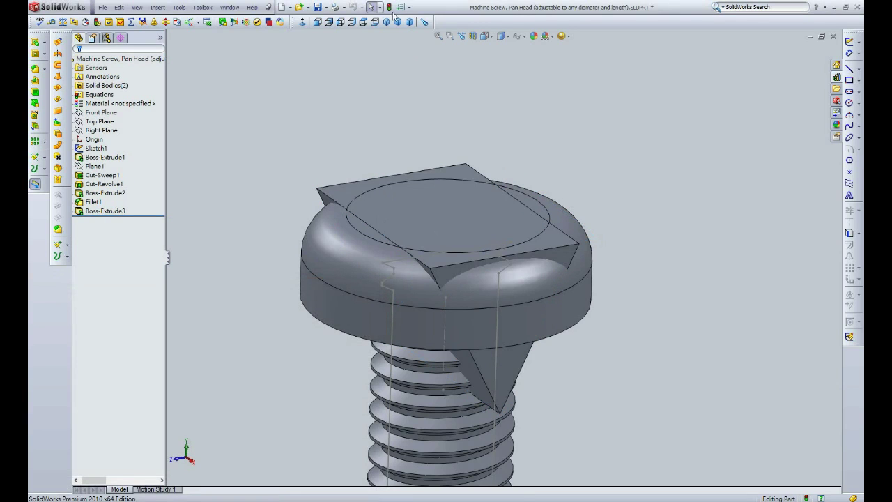
click(389, 7)
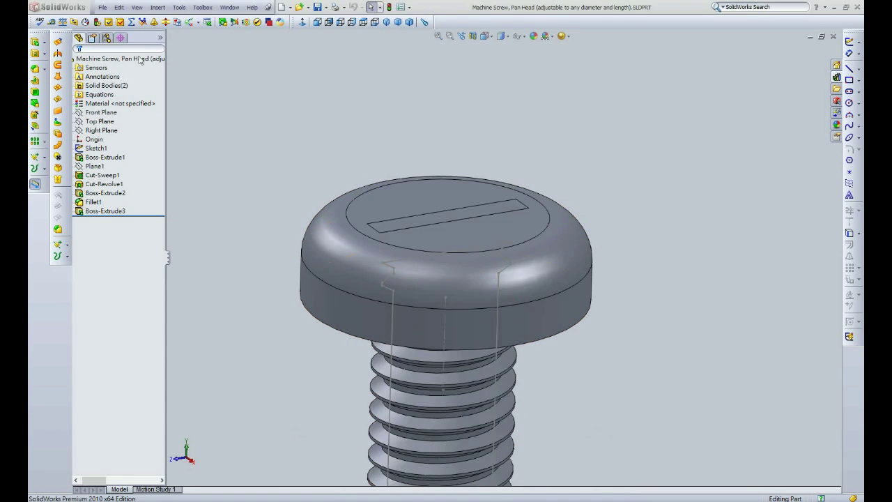
click(156, 7)
mouse_move(185, 50)
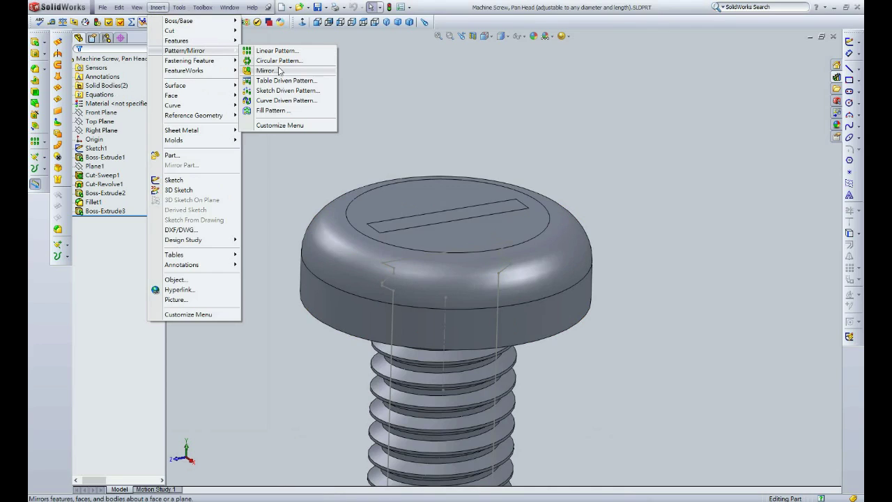
Circular-pattern the Boss-Extrude3 body 90° about the head's circular edge into a cross
click(278, 60)
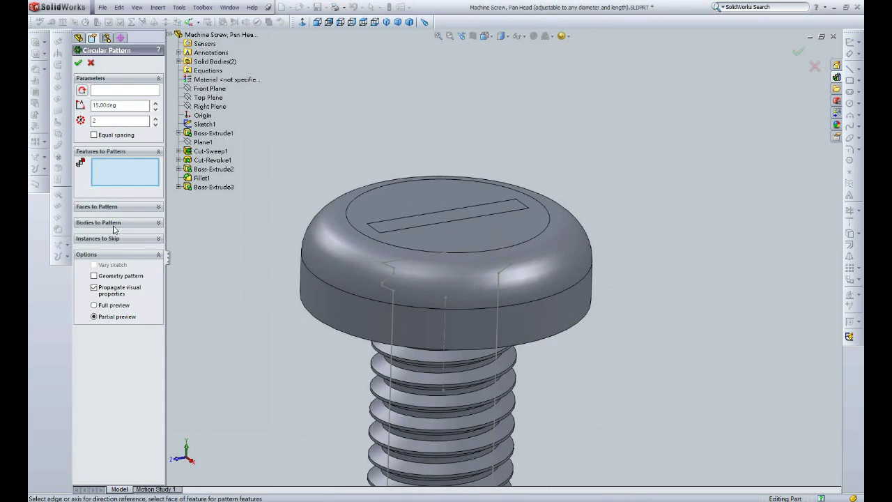
click(115, 227)
click(180, 61)
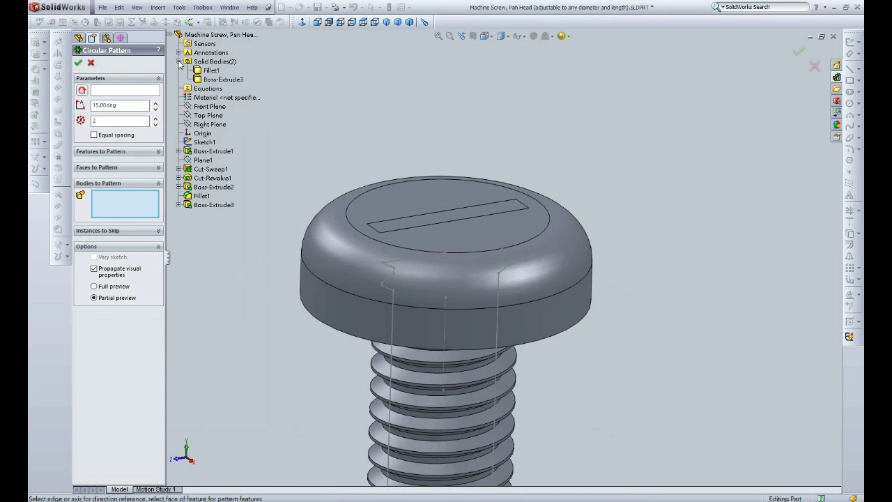
click(217, 80)
click(133, 91)
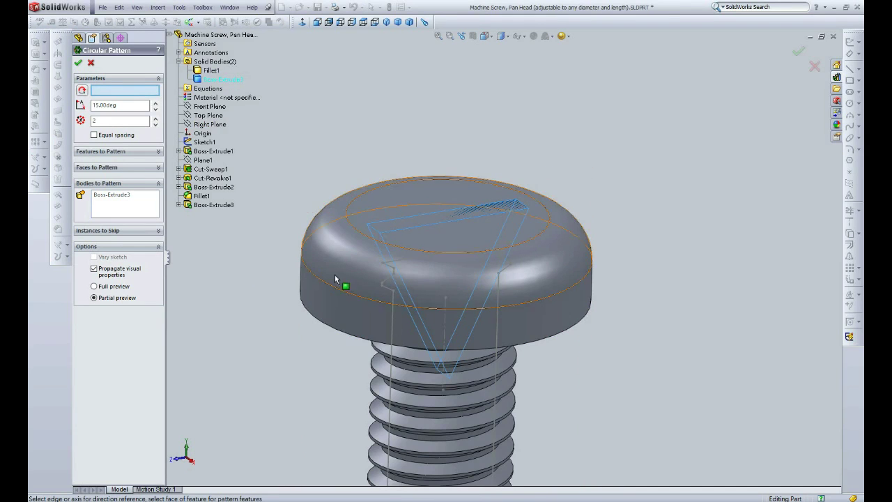
click(327, 327)
text(90)
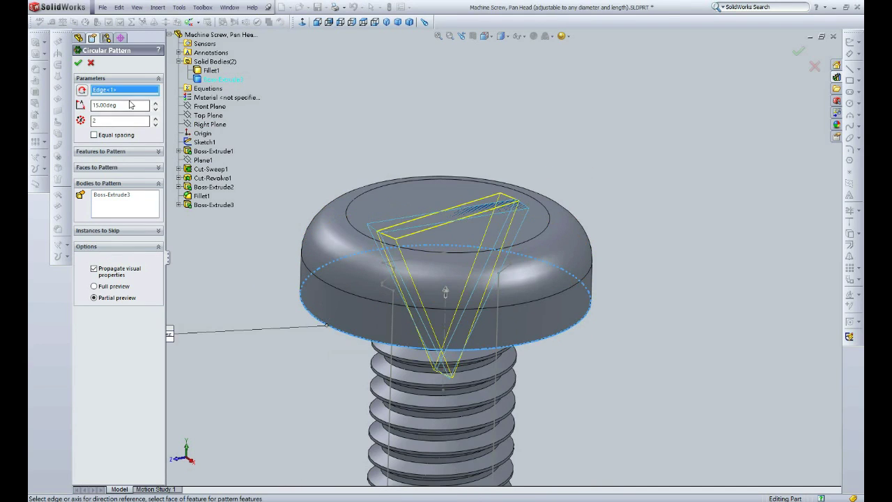
click(78, 62)
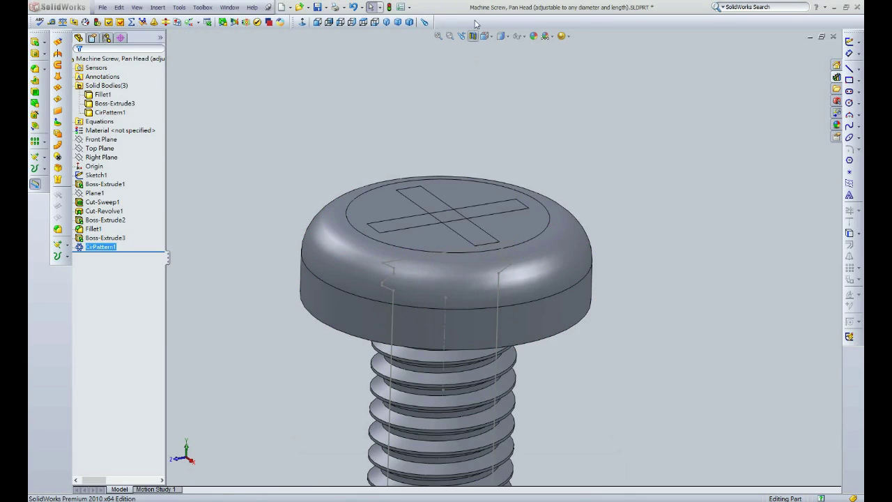
Hide the Fillet1 screw body and select Right Plane for a new sketch
right_click(324, 243)
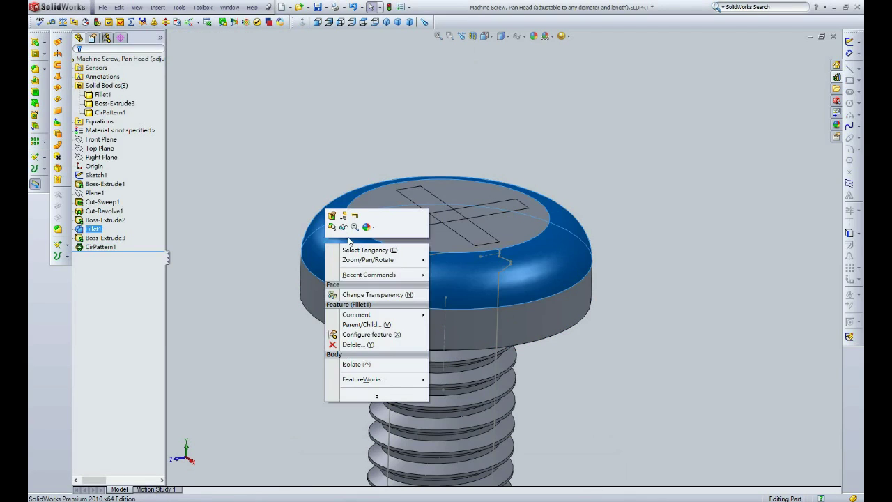
click(342, 226)
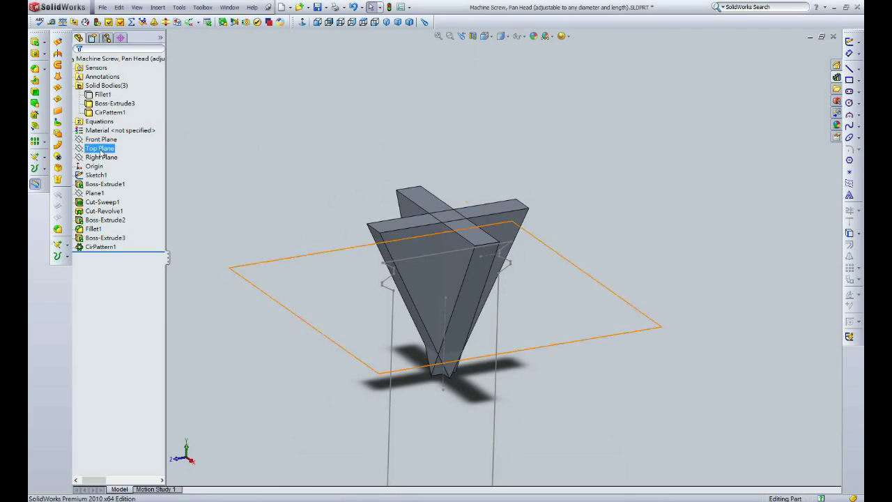
click(101, 157)
Sketch a closed four-line profile on Right Plane beside the cross body
click(850, 42)
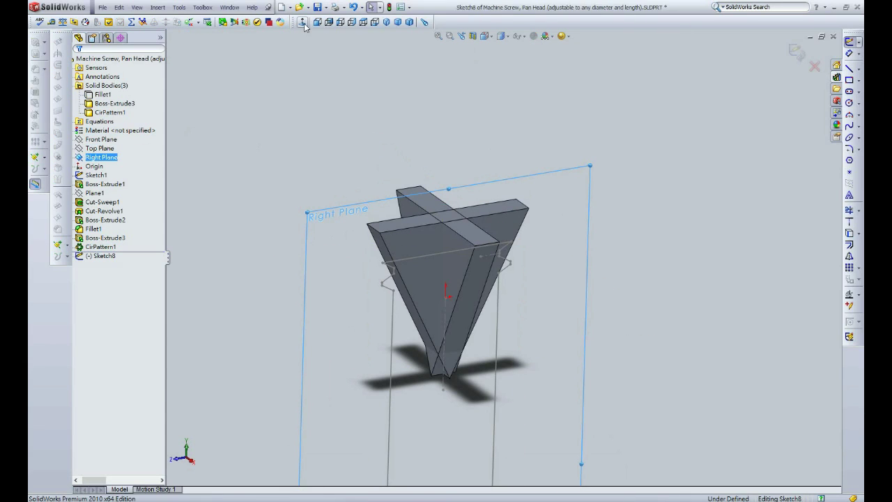
click(850, 67)
scroll(527, 140, down, 3)
scroll(527, 140, down, 2)
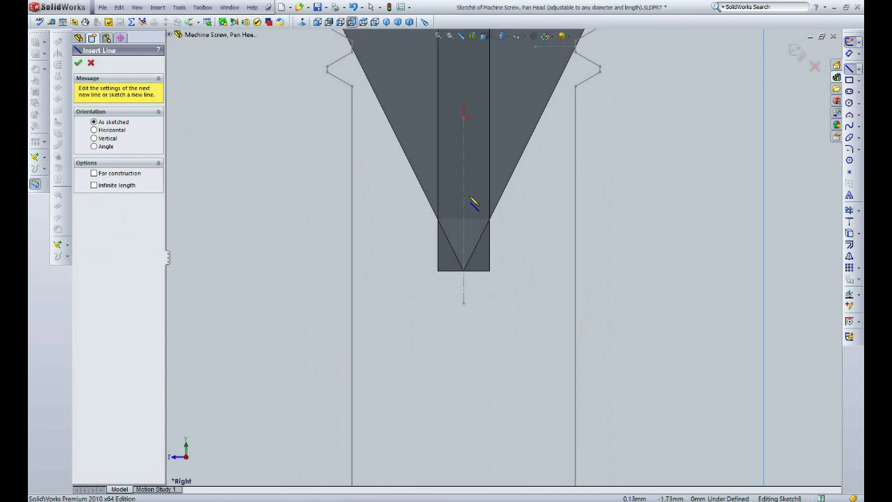
click(463, 203)
click(619, 149)
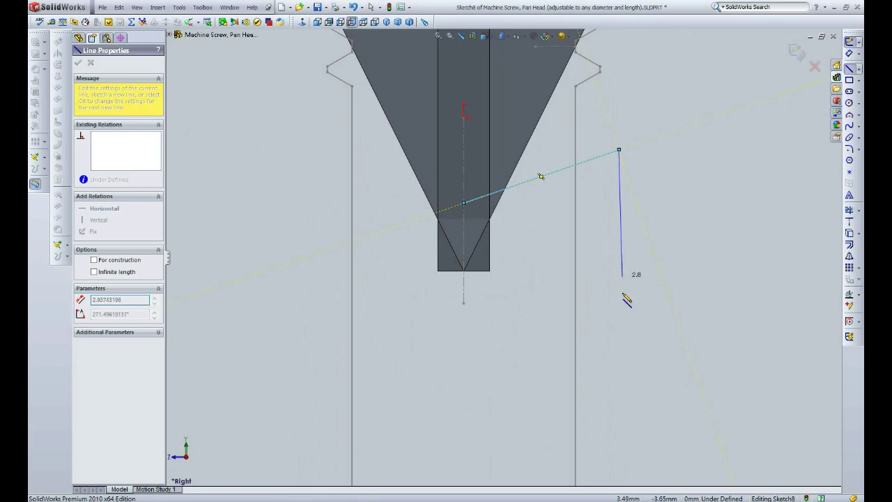
click(619, 319)
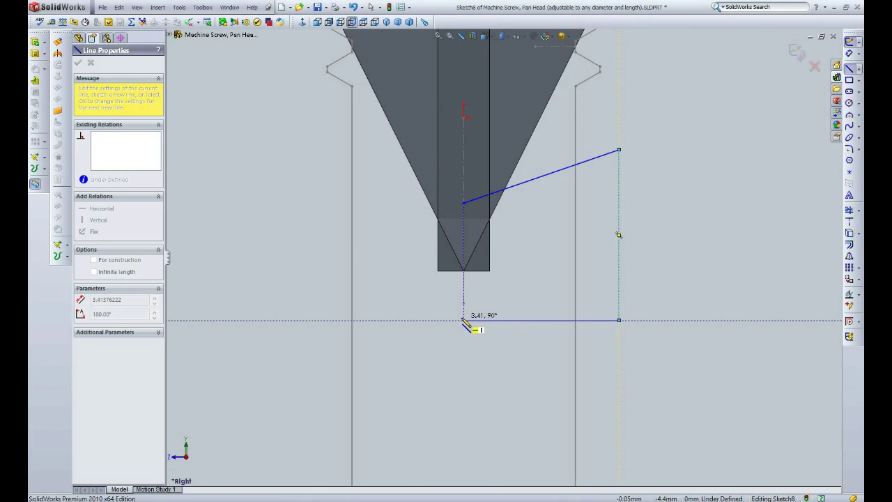
click(463, 320)
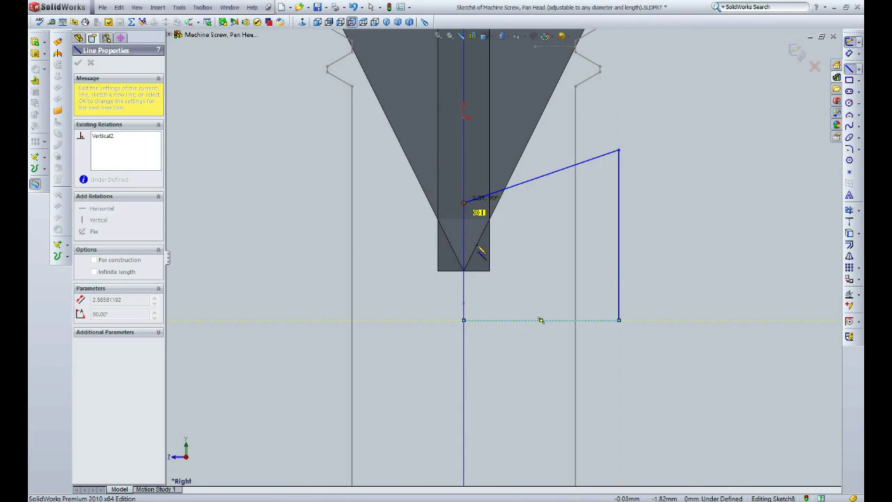
click(464, 203)
key(Escape)
Make the bottom line collinear with the head's base edge and the line end coincident with the tip
click(488, 270)
ctrl+click(492, 320)
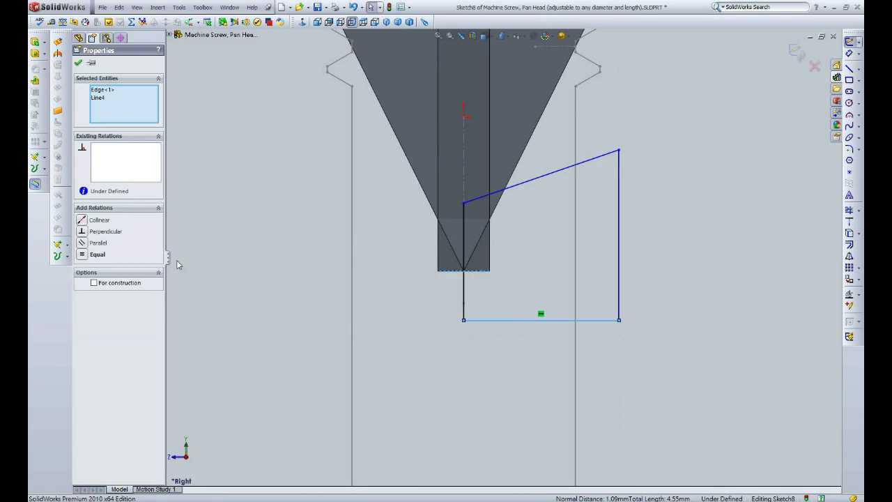
click(99, 219)
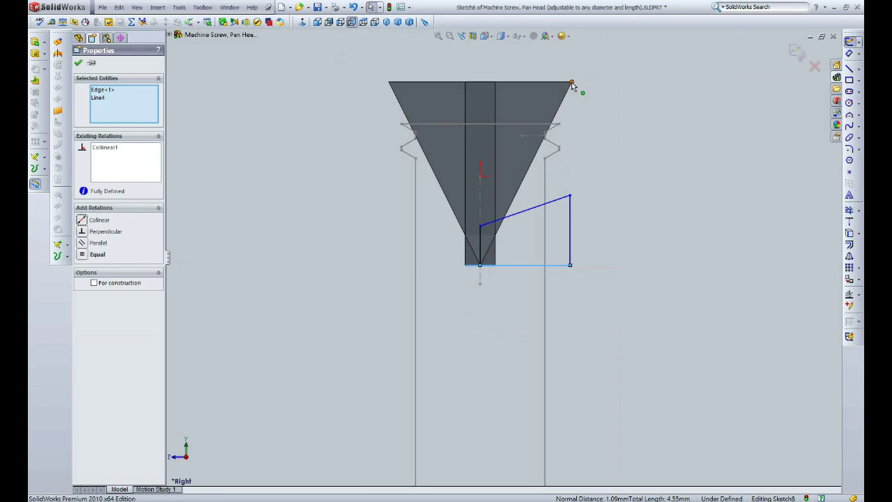
key(Escape)
ctrl+click(569, 206)
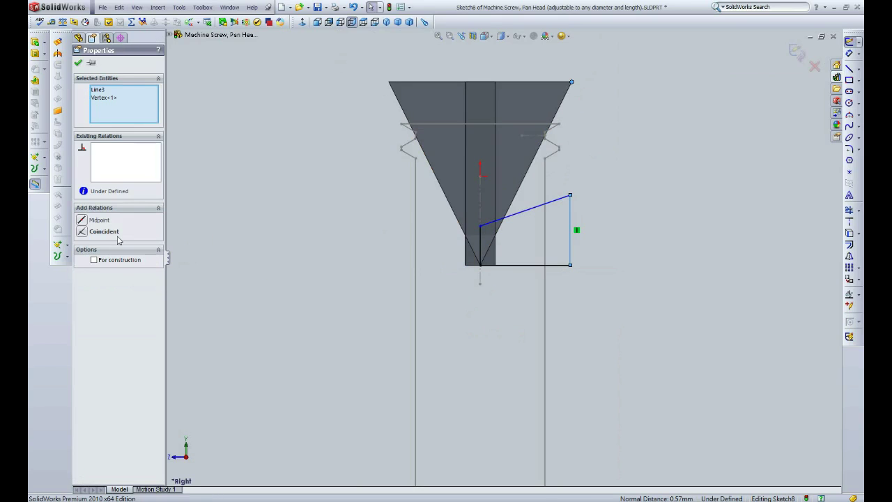
click(83, 233)
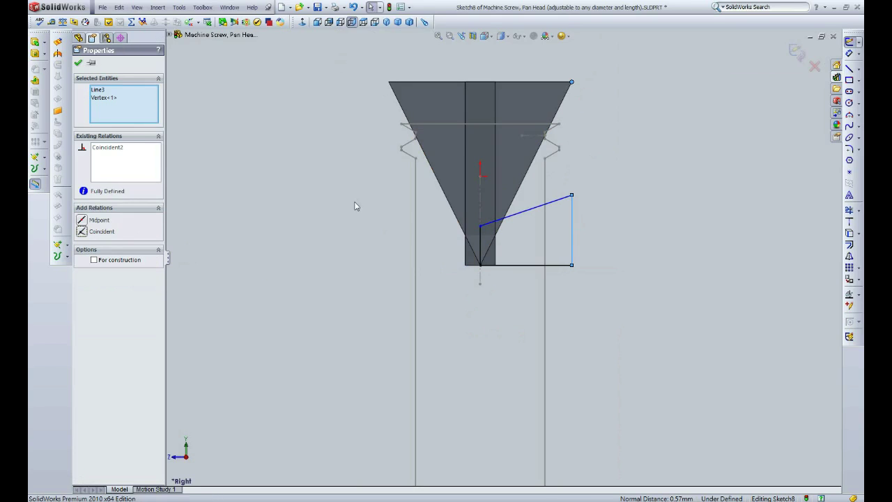
Dimension the profile with a 19° angle and a 5.484 mm vertical depth
click(849, 53)
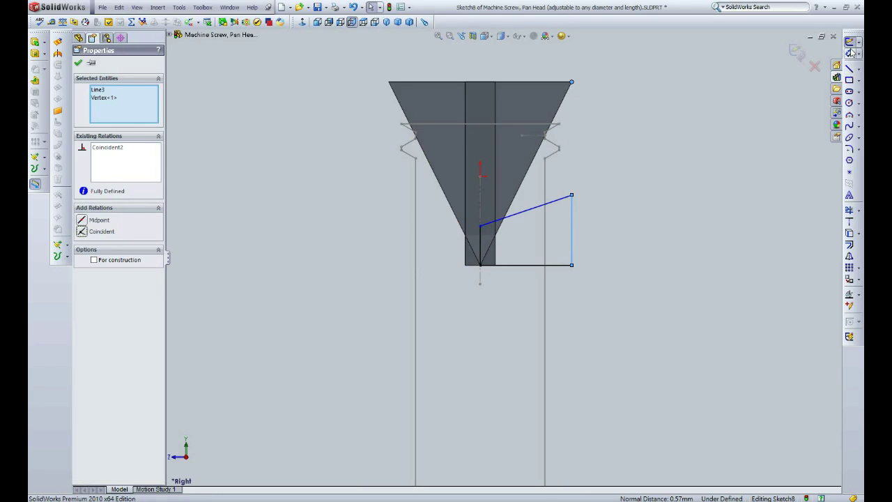
click(558, 206)
click(562, 266)
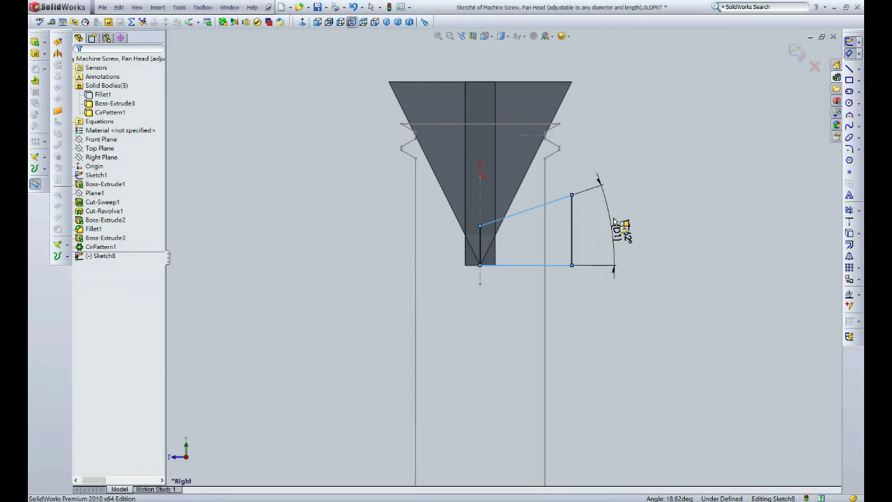
click(614, 222)
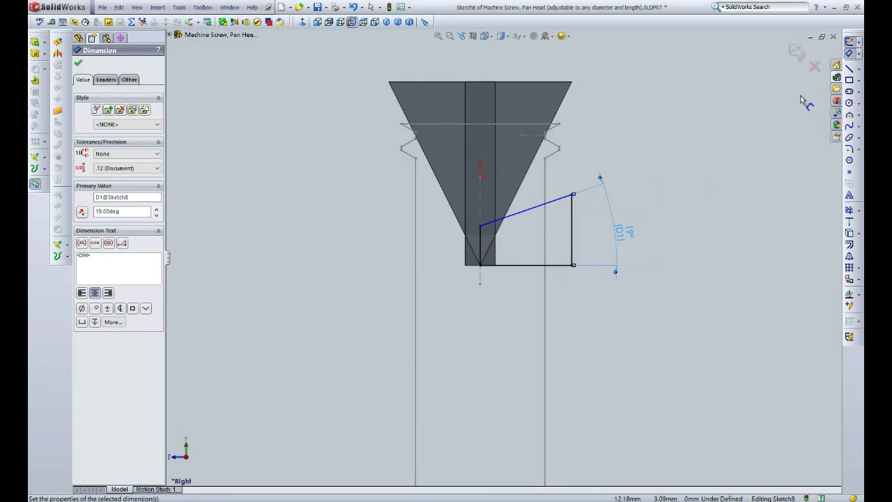
key(Escape)
key(Escape)
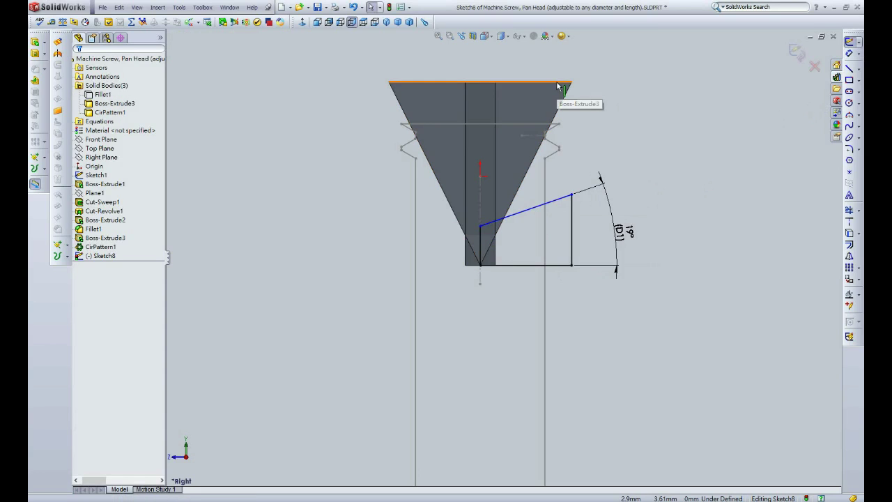
click(479, 225)
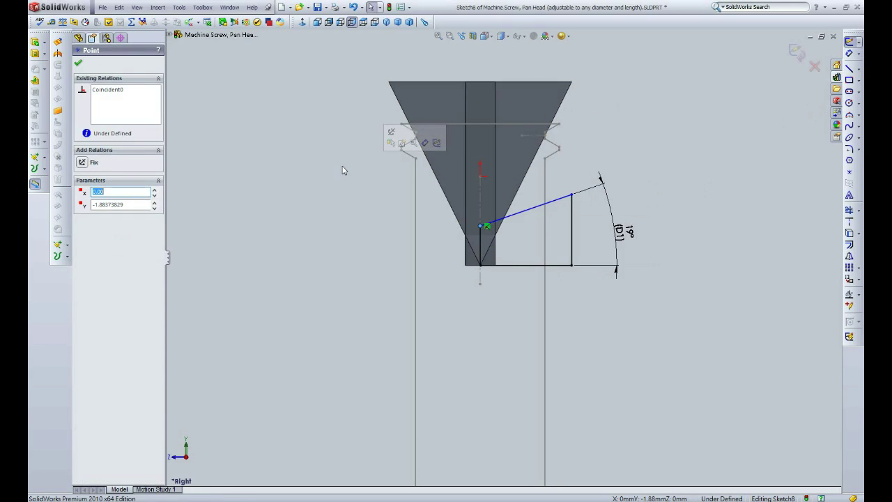
key(Escape)
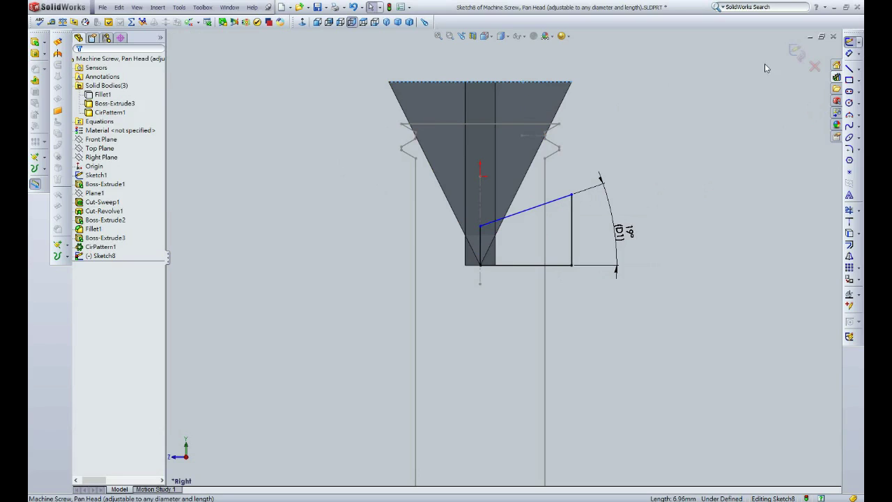
click(848, 53)
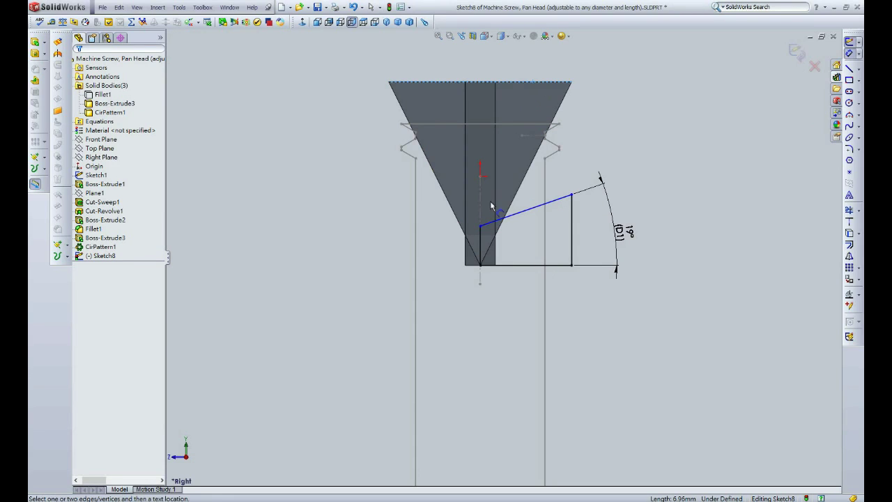
click(480, 225)
click(418, 82)
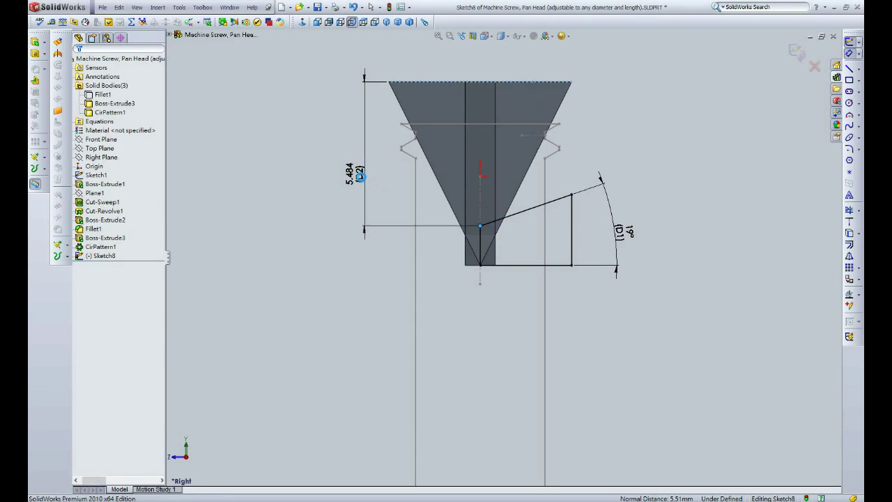
click(357, 188)
click(326, 192)
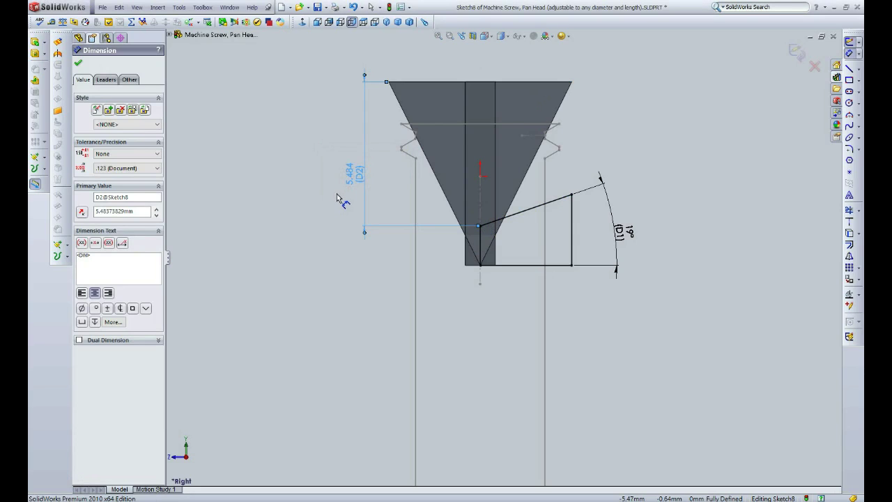
Draw a vertical construction line down from the tip as the revolve axis
click(849, 68)
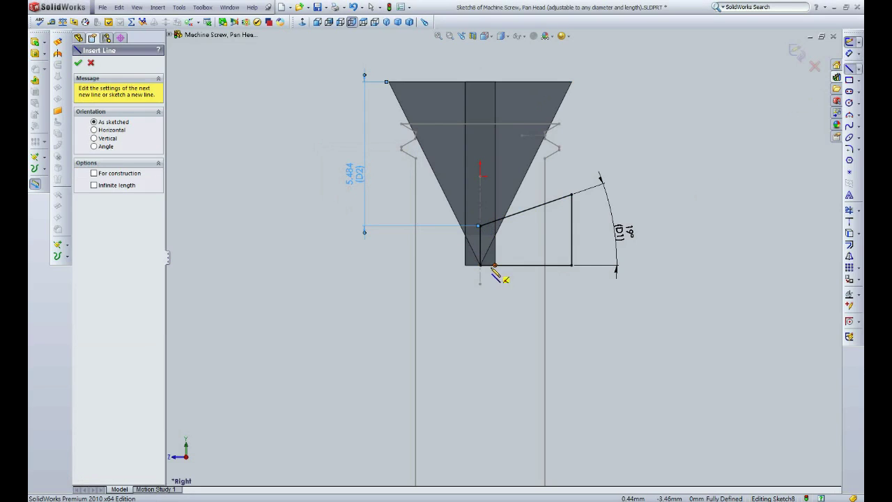
drag(480, 266, 480, 359)
click(94, 259)
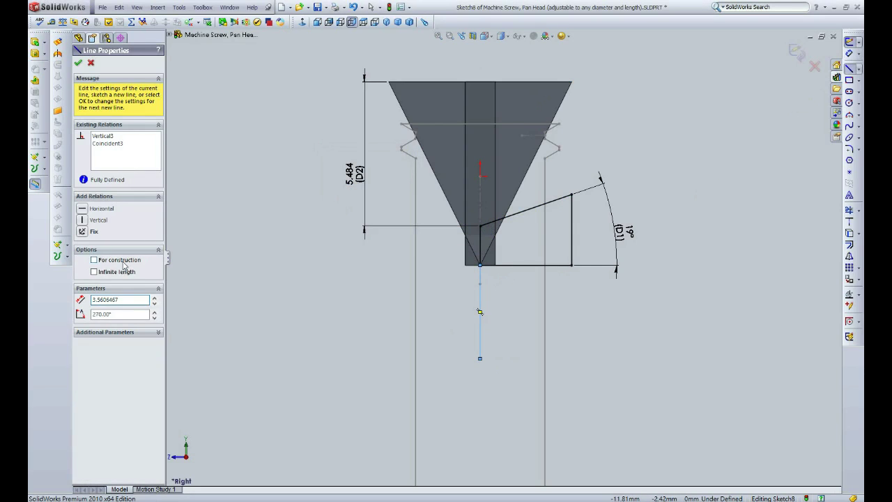
click(80, 64)
click(226, 106)
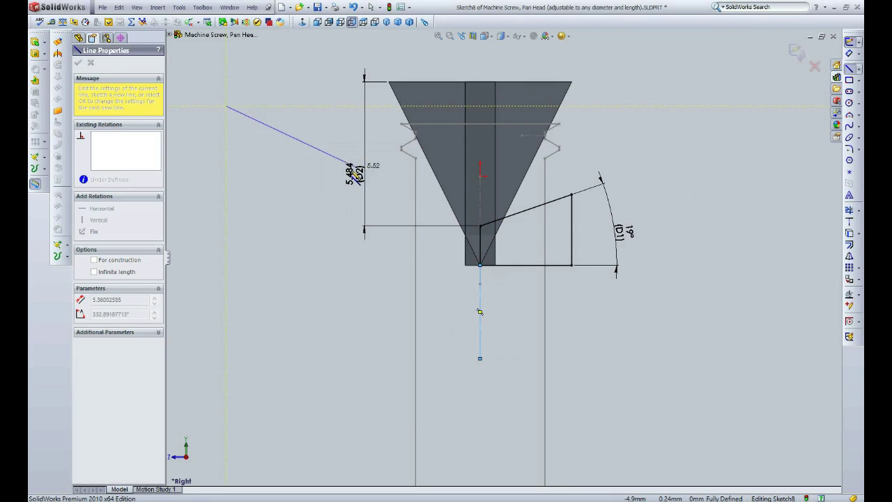
key(Escape)
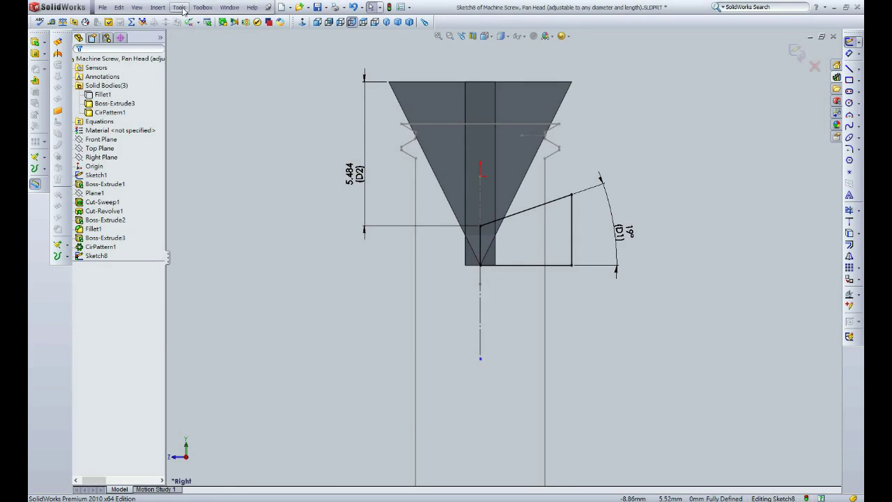
click(179, 7)
Add an equation setting Sketch8's depth D2 to dia×0.67, making it 4.020
click(202, 309)
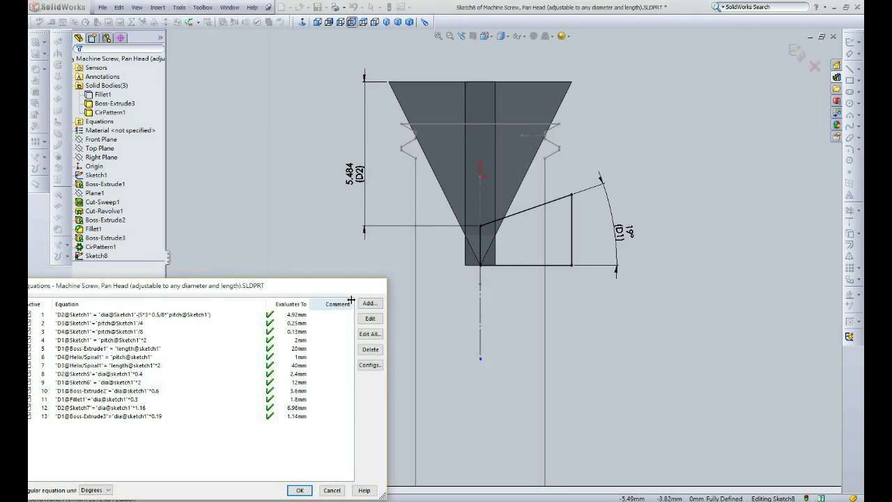
click(369, 303)
click(357, 174)
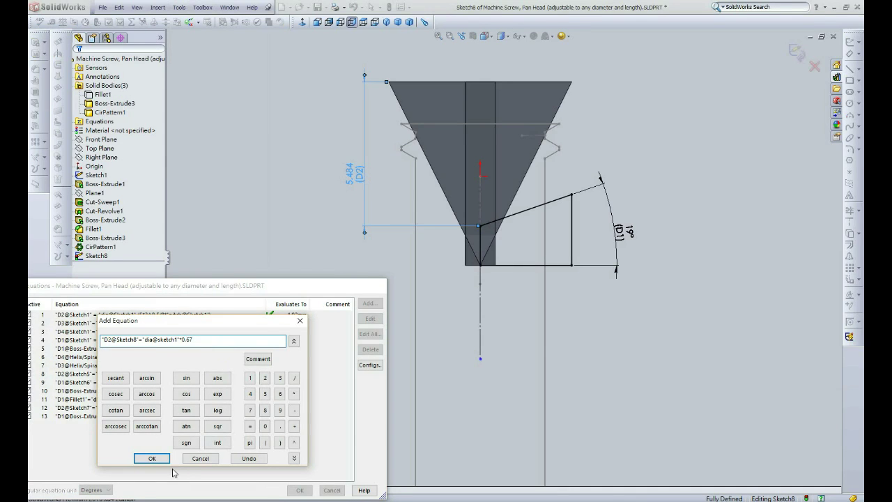
click(152, 458)
click(300, 490)
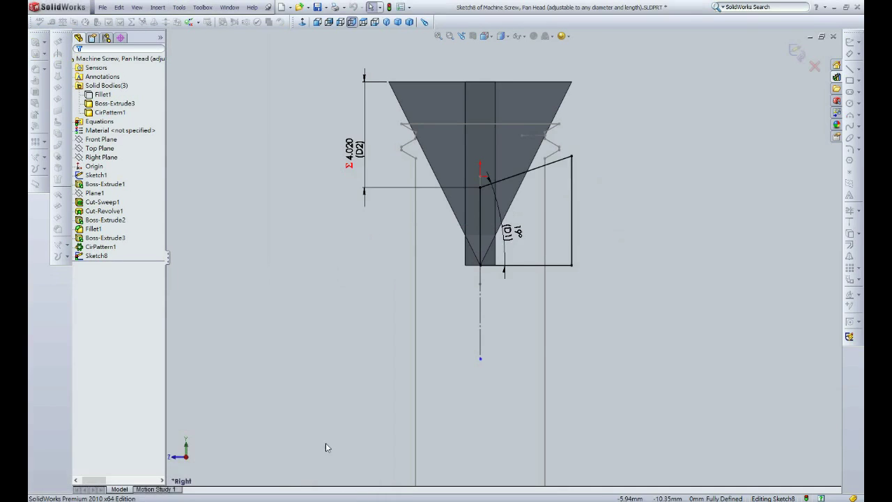
Revolve-cut the wedge profile about the construction line and switch to isometric view
click(157, 7)
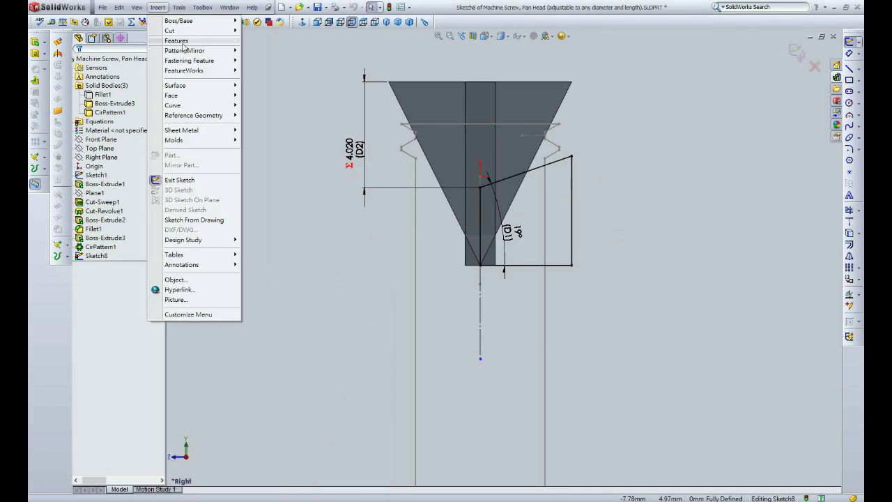
click(254, 41)
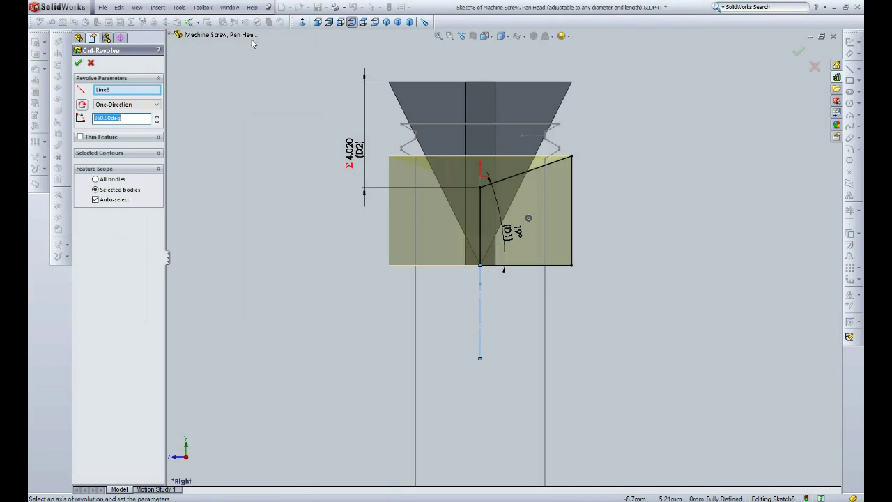
click(78, 62)
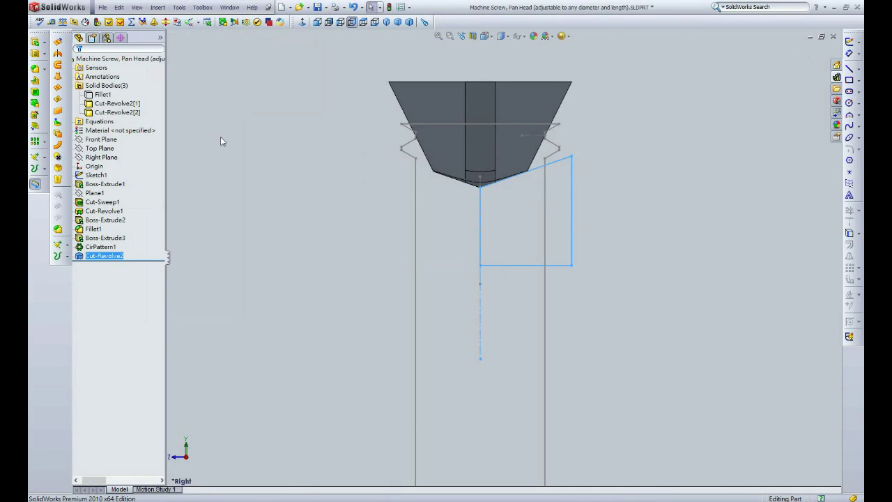
click(786, 61)
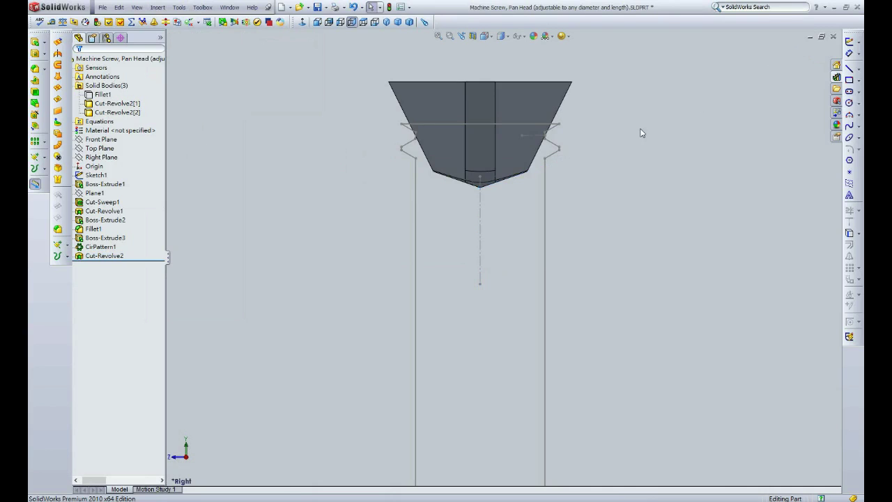
key(ctrl+7)
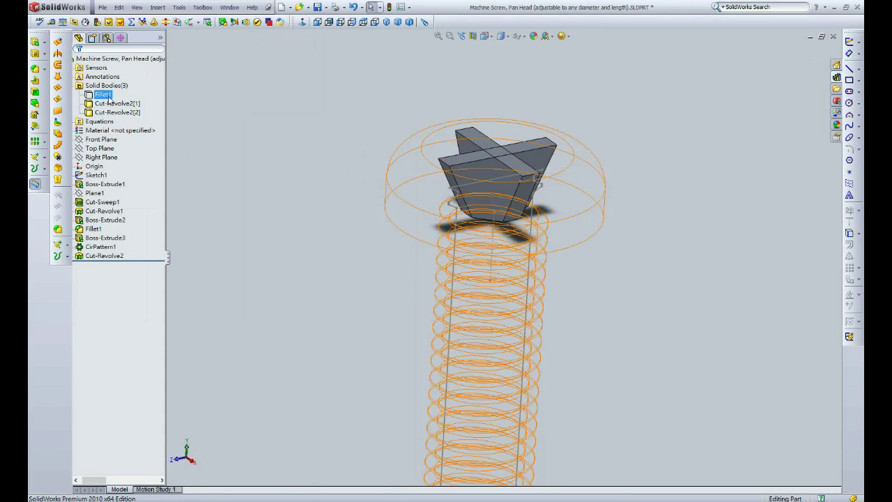
Show the Fillet1 body and combine-subtract both Cut-Revolve2 bodies from it
right_click(115, 103)
click(124, 73)
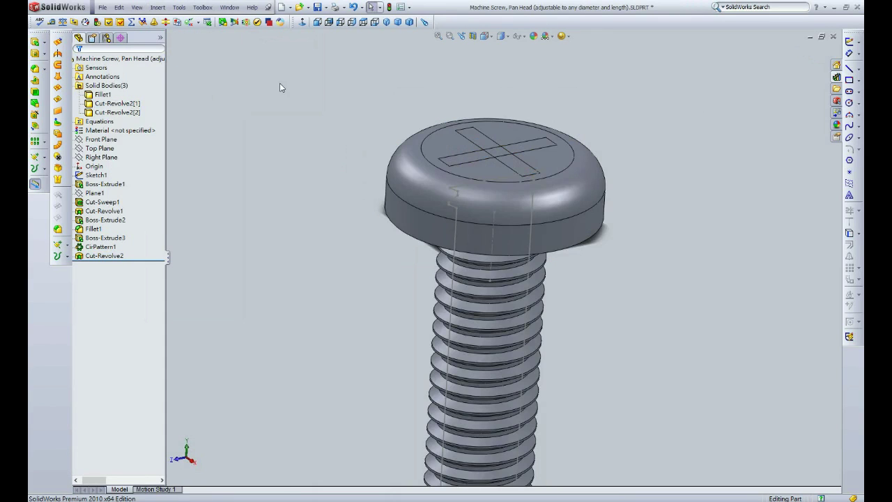
click(103, 94)
shift+click(115, 112)
right_click(111, 112)
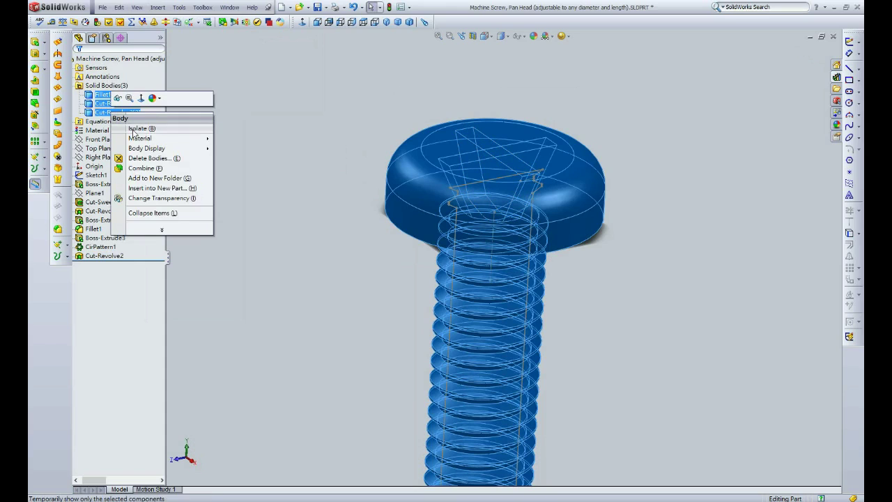
click(143, 168)
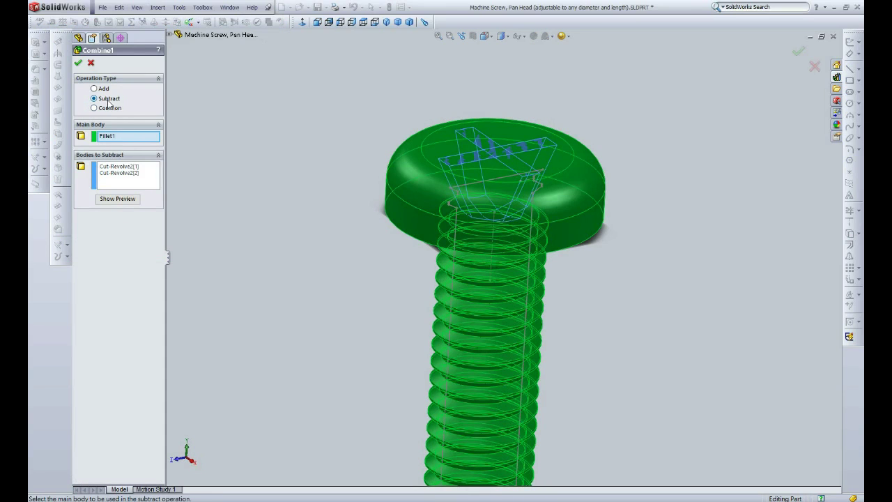
click(78, 62)
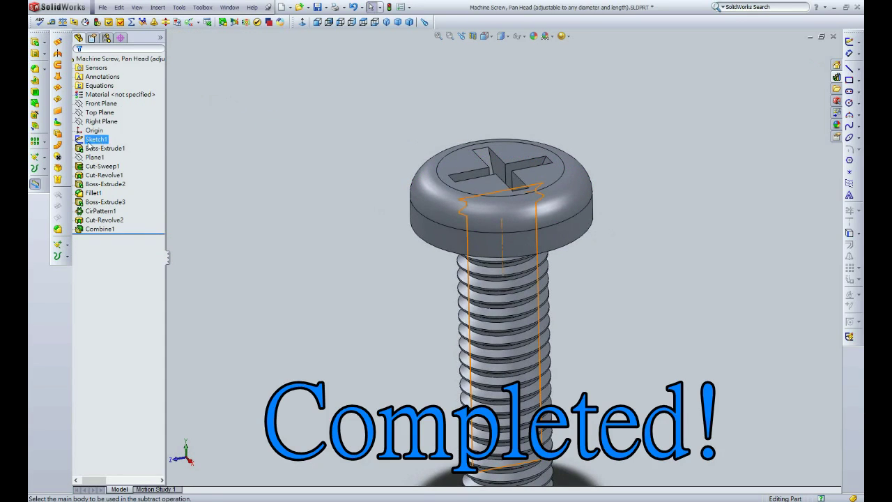
Hide Sketch1 and orbit the screw to an angled view
right_click(92, 139)
click(97, 125)
scroll(534, 288, up, 3)
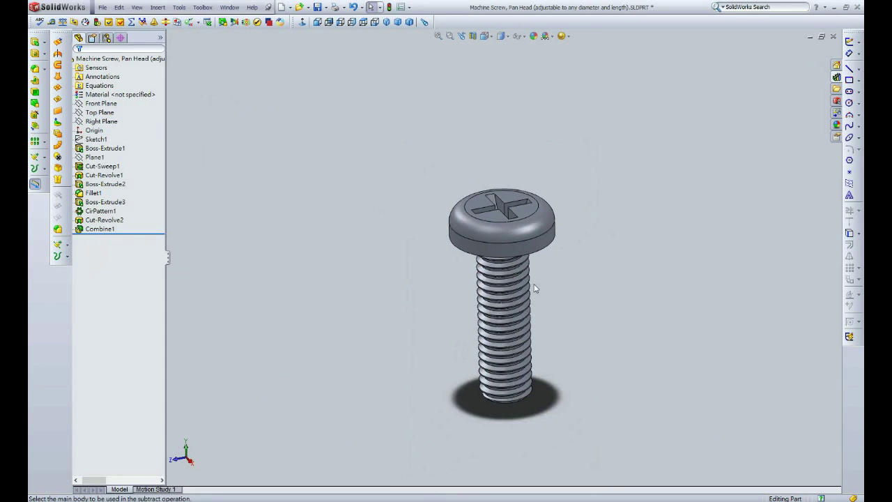
mouse_move(534, 288)
middle_down()
mouse_move(423, 181)
mouse_move(483, 185)
mouse_move(607, 225)
mouse_move(607, 285)
mouse_move(659, 319)
mouse_move(548, 219)
mouse_move(525, 153)
middle_up()
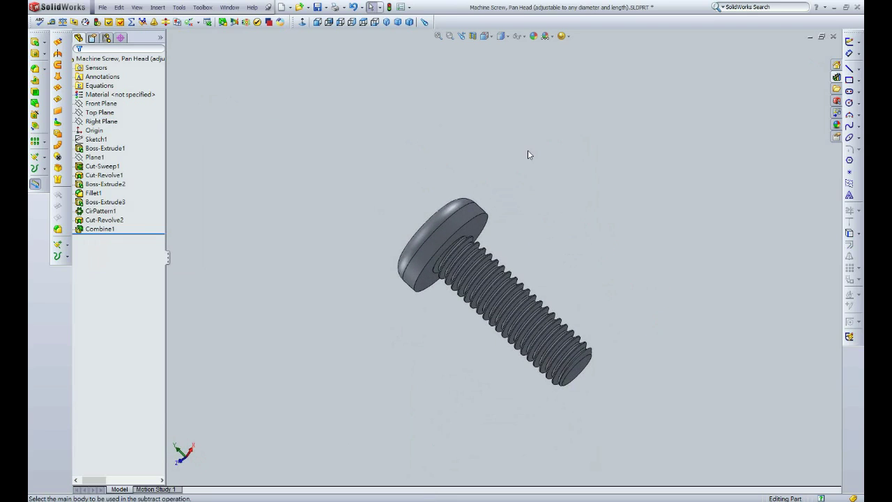
Edit Sketch1 to set pitch 0.35, diameter 1.6 and length 8, then exit
right_click(95, 142)
click(104, 118)
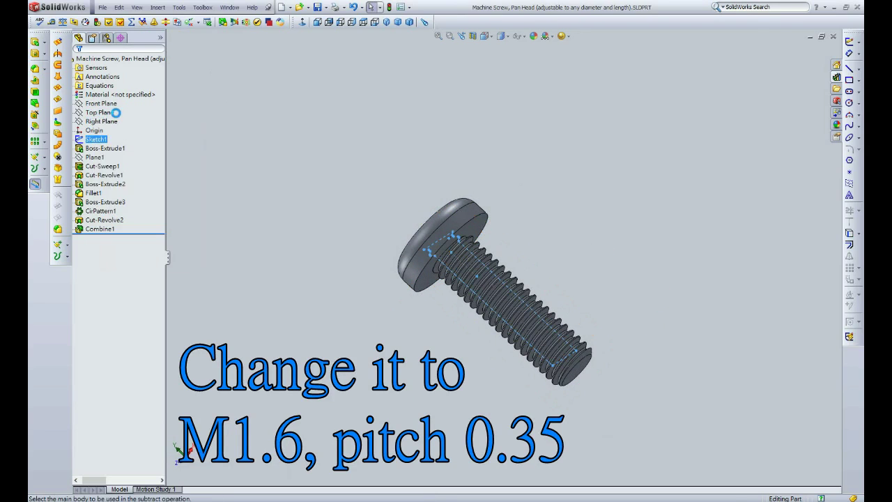
click(303, 21)
scroll(671, 265, down, 2)
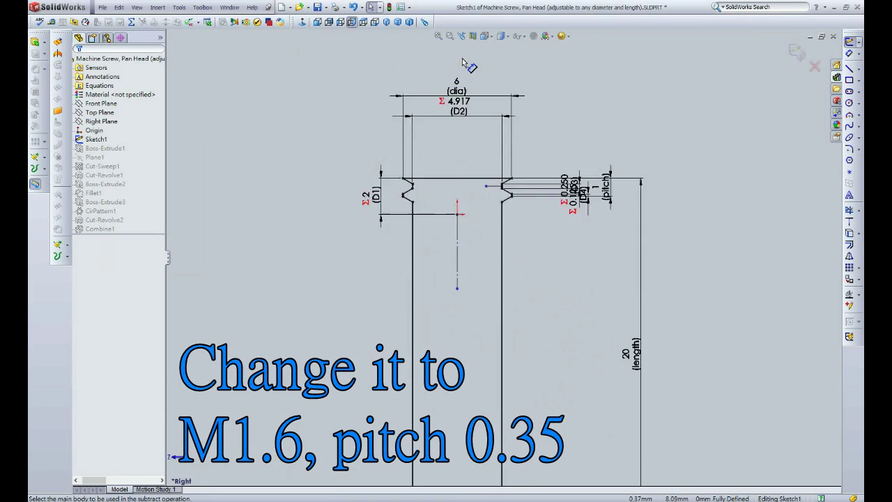
scroll(671, 265, down, 2)
double_click(681, 277)
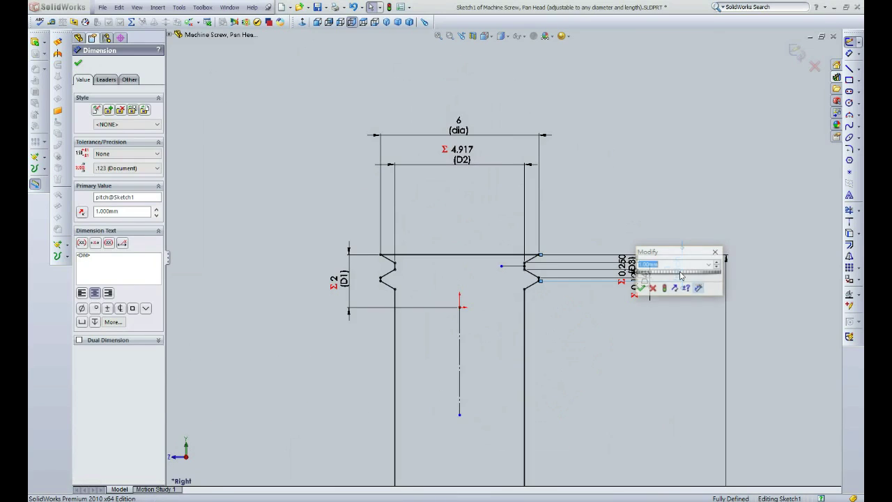
key(Return)
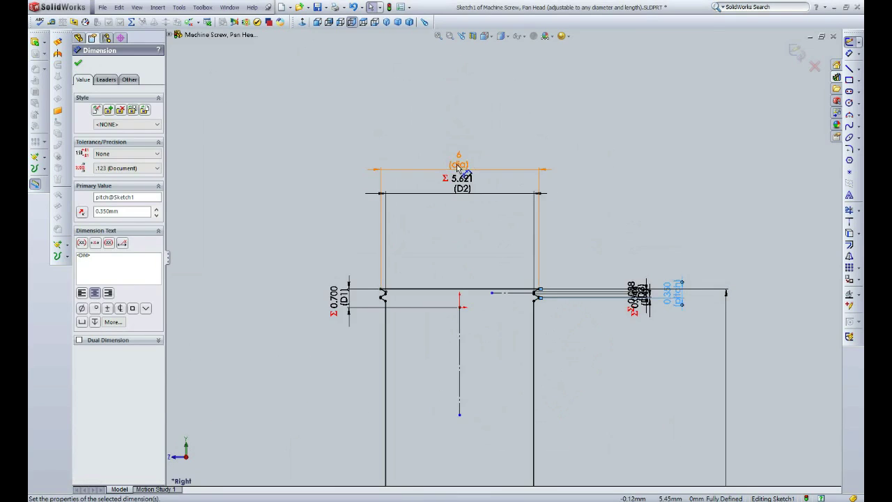
double_click(460, 156)
text(1.6)
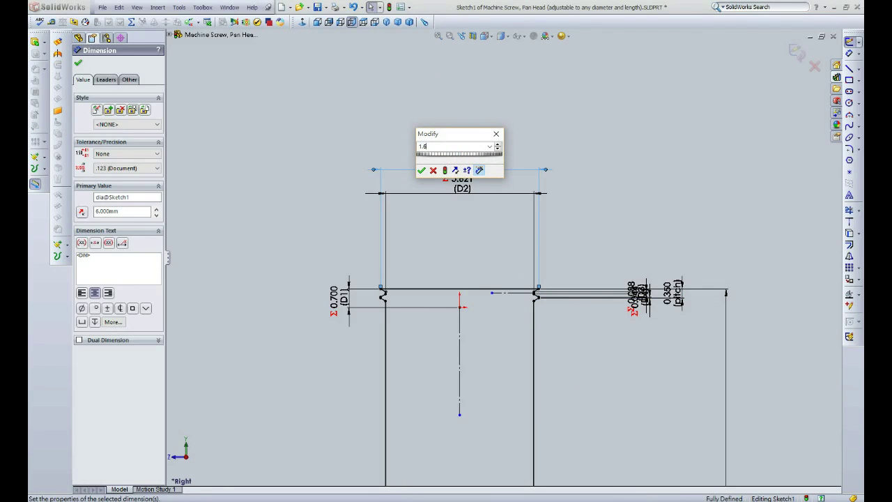
key(Return)
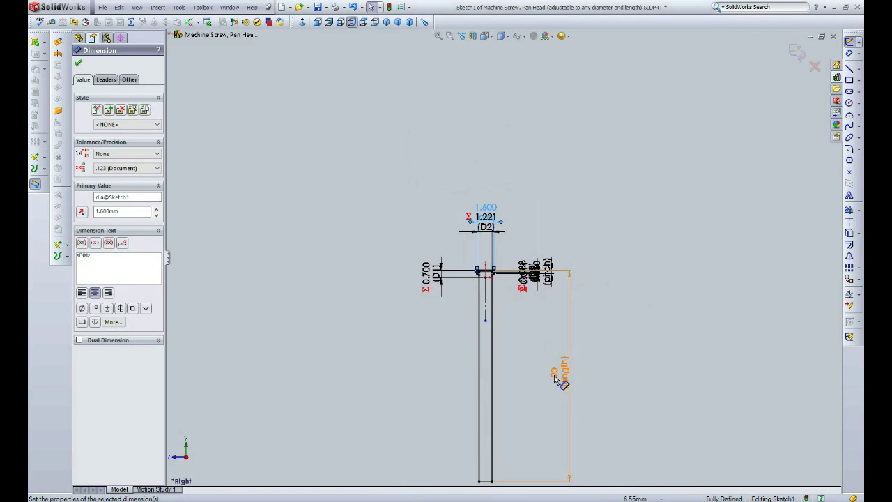
double_click(555, 377)
key(Return)
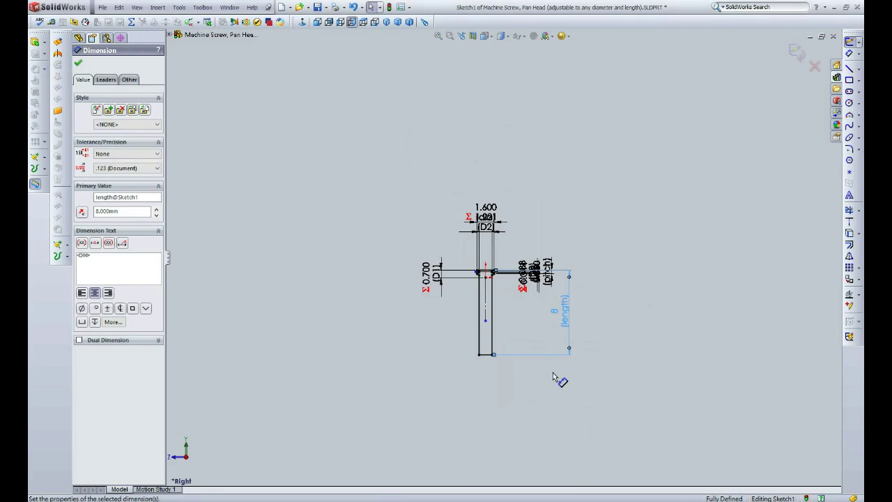
click(796, 53)
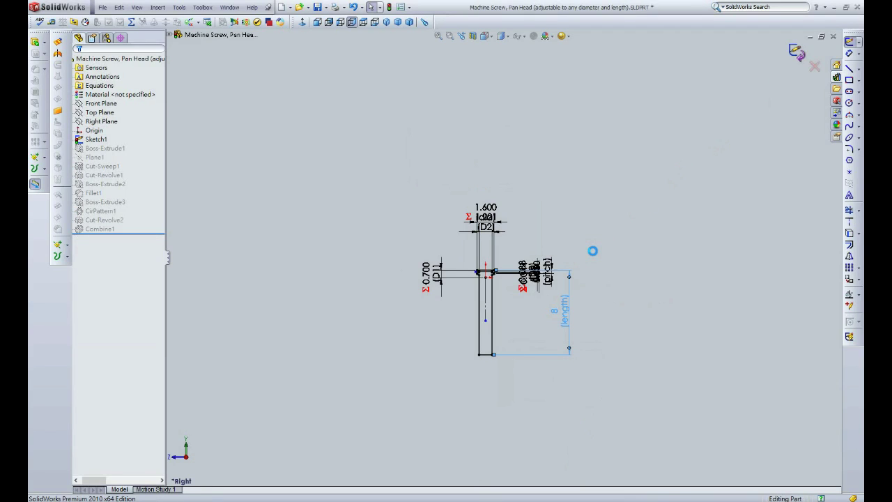
Open Sketch1 in the right-side view and change the diameter to 20
mouse_move(502, 316)
middle_down()
mouse_move(488, 199)
mouse_move(599, 293)
mouse_move(256, 202)
middle_up()
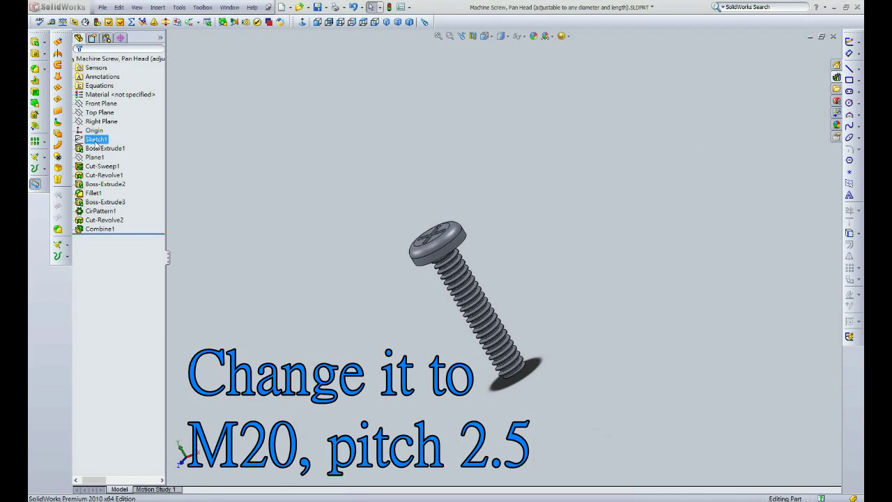
right_click(95, 143)
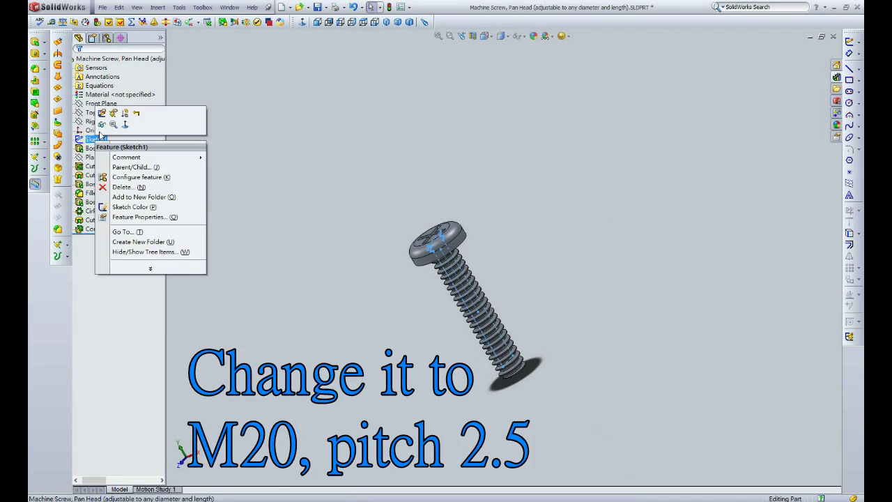
key(ctrl+4)
click(106, 112)
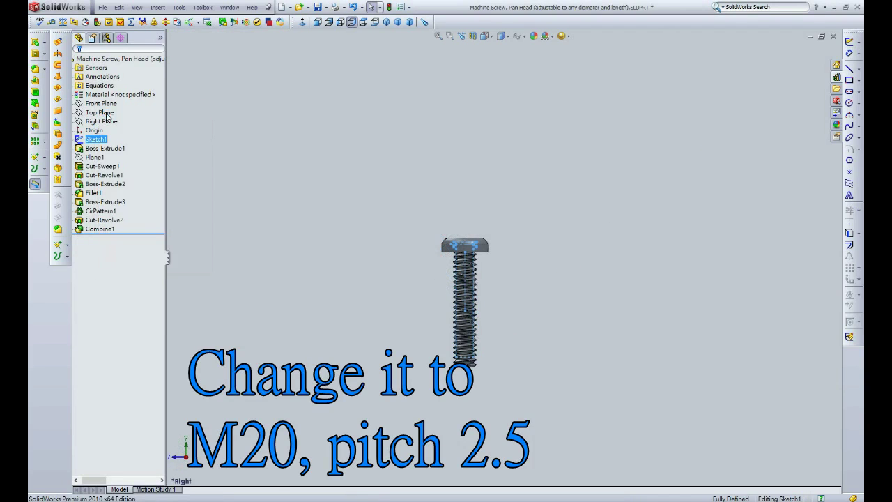
scroll(480, 236, down, 3)
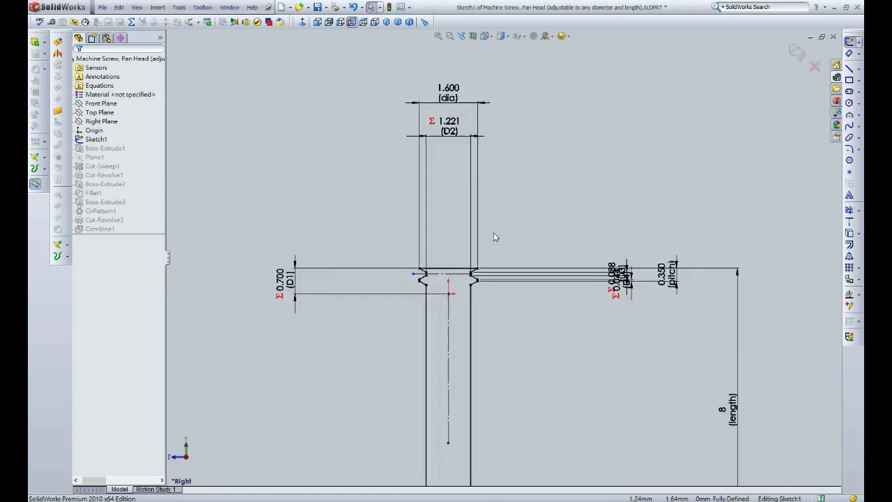
scroll(494, 232, down, 2)
click(441, 67)
double_click(442, 67)
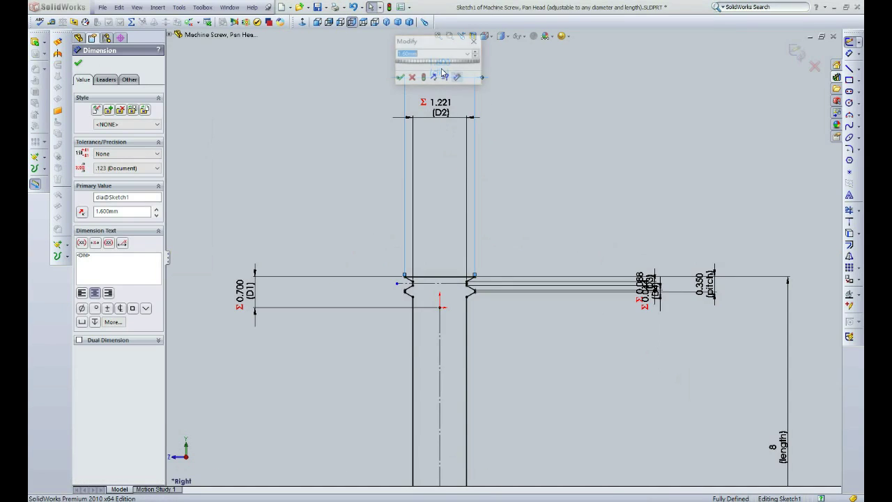
text(0)
key(Return)
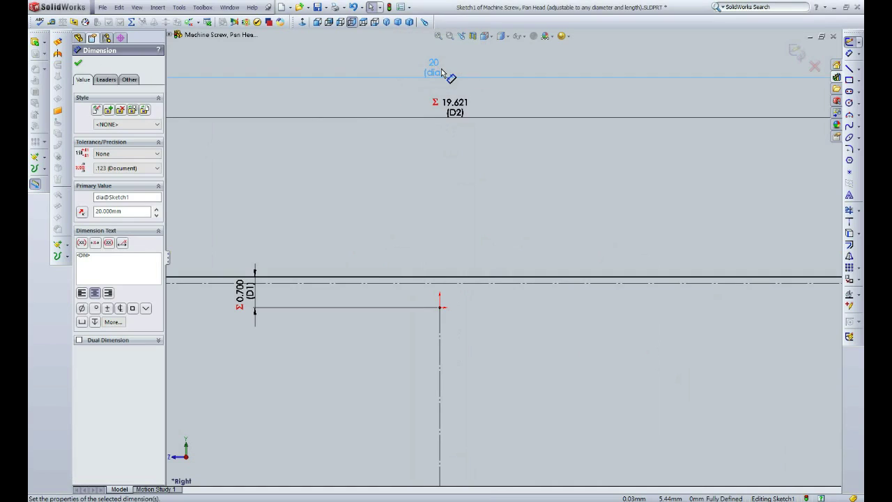
Set pitch to 2.5 and length to 40, then exit the sketch to rebuild
scroll(484, 213, up, 3)
scroll(725, 272, down, 3)
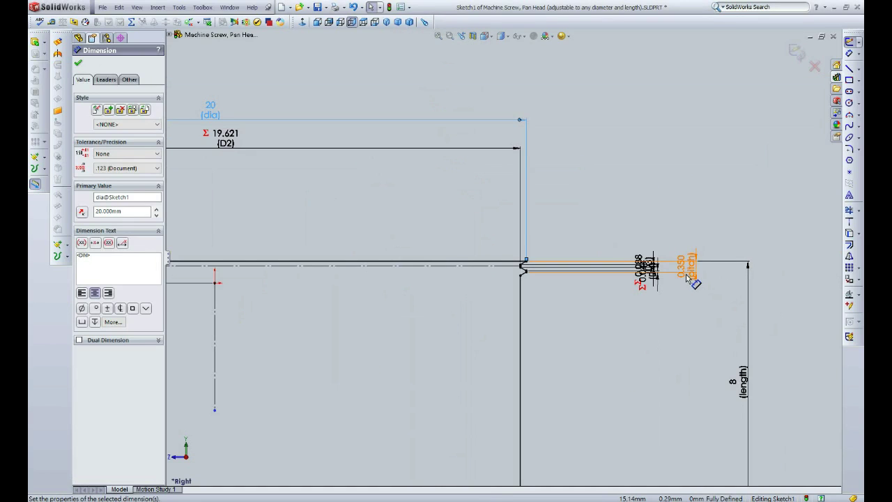
double_click(689, 265)
text(.5)
key(Return)
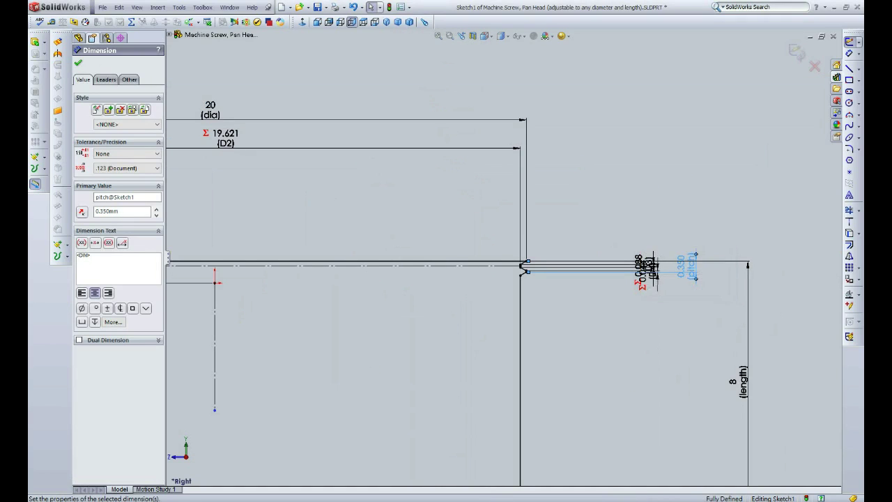
scroll(567, 298, up, 2)
scroll(564, 296, up, 2)
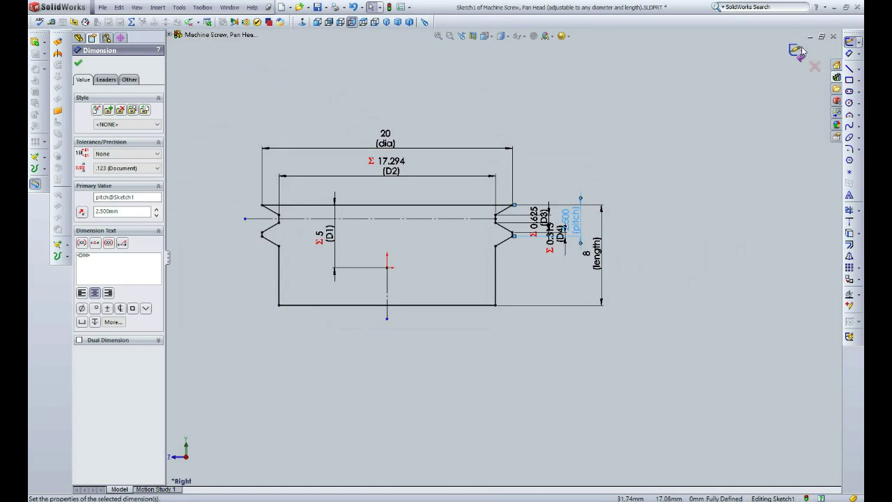
double_click(591, 259)
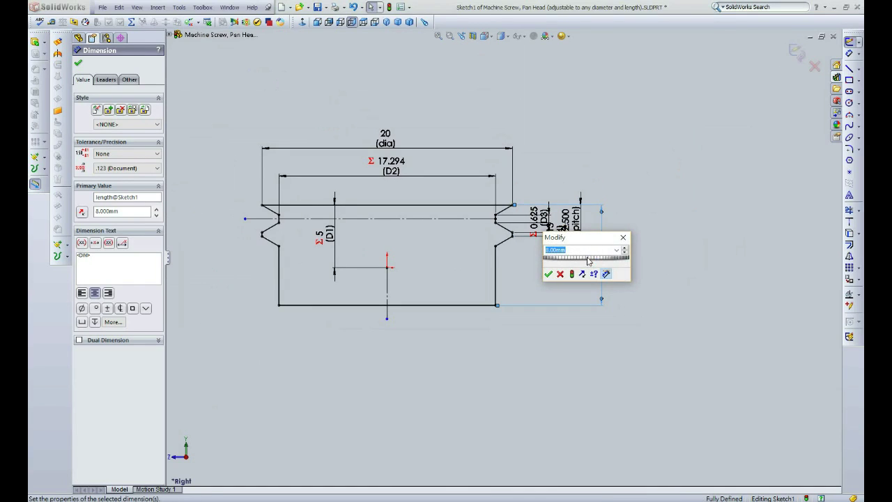
text(40.000)
key(Return)
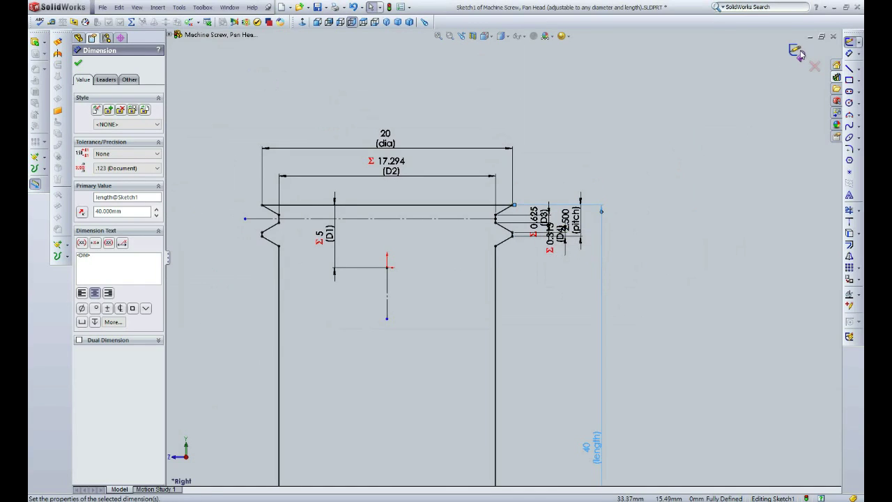
click(796, 52)
scroll(551, 251, up, 5)
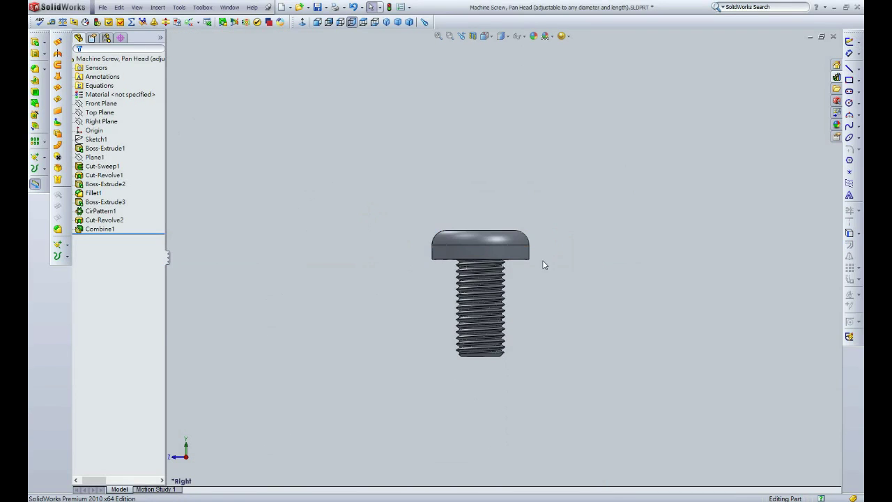
mouse_move(541, 263)
middle_down()
mouse_move(556, 178)
mouse_move(593, 241)
mouse_move(596, 202)
mouse_move(593, 233)
middle_up()
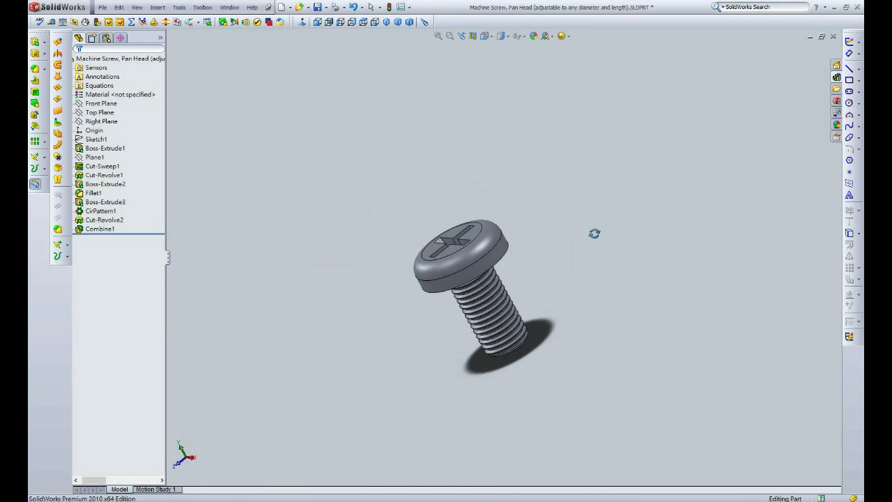